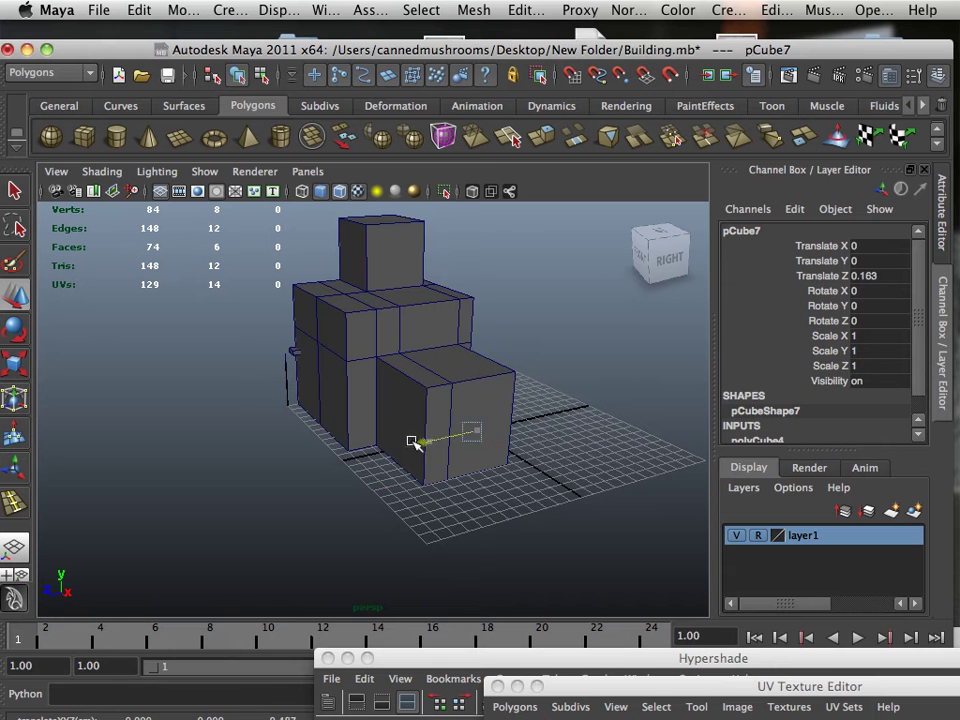
- Move the new cube to the building's front corner and snap it by its lower front vertex, set as pivot, onto the grid corner
drag(390, 479, 242, 411)
alt+drag(243, 413, 393, 485)
key(Insert)
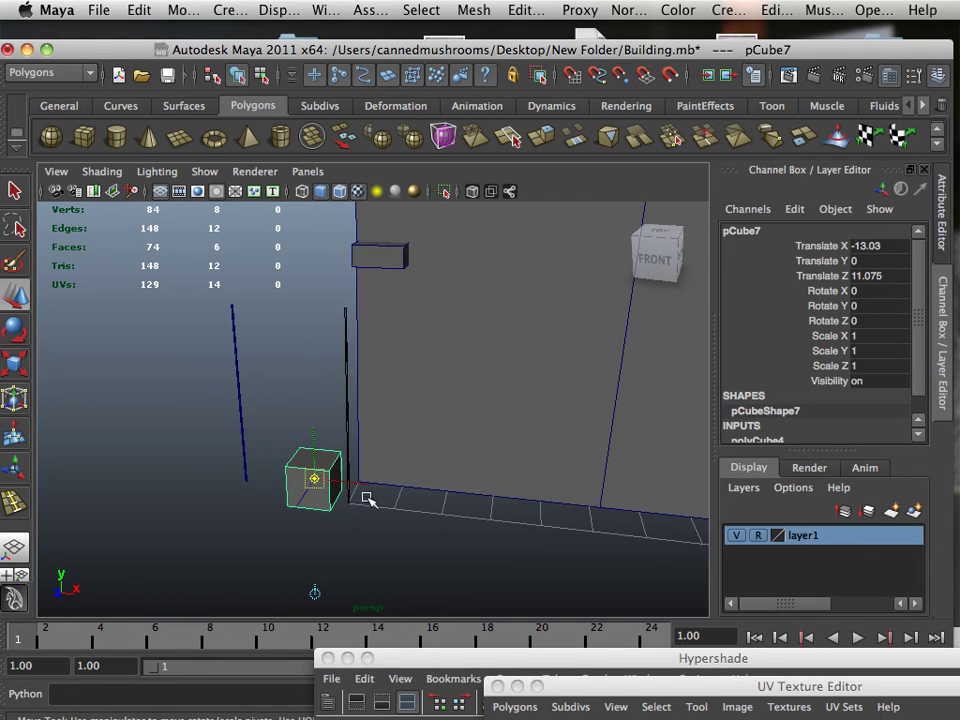
drag(318, 483, 330, 510)
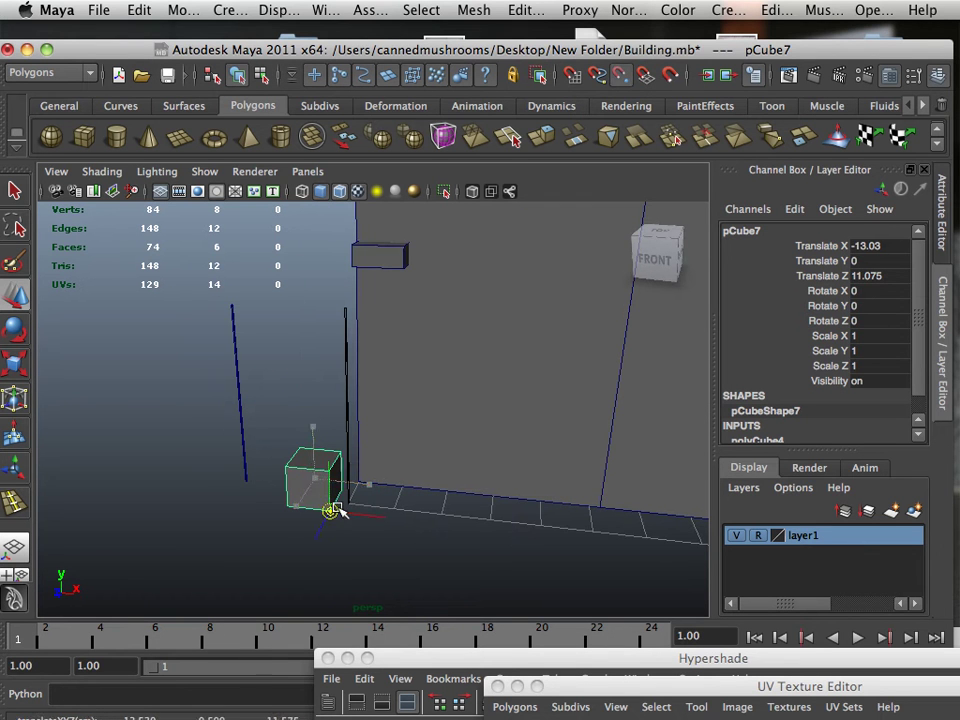
key(Insert)
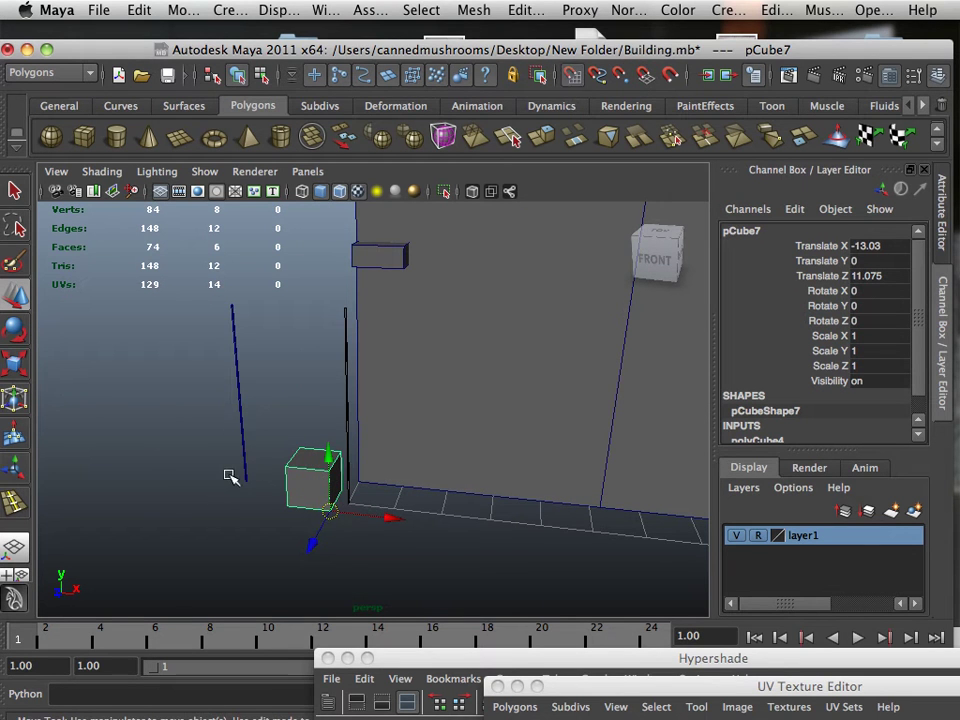
drag(331, 509, 346, 503)
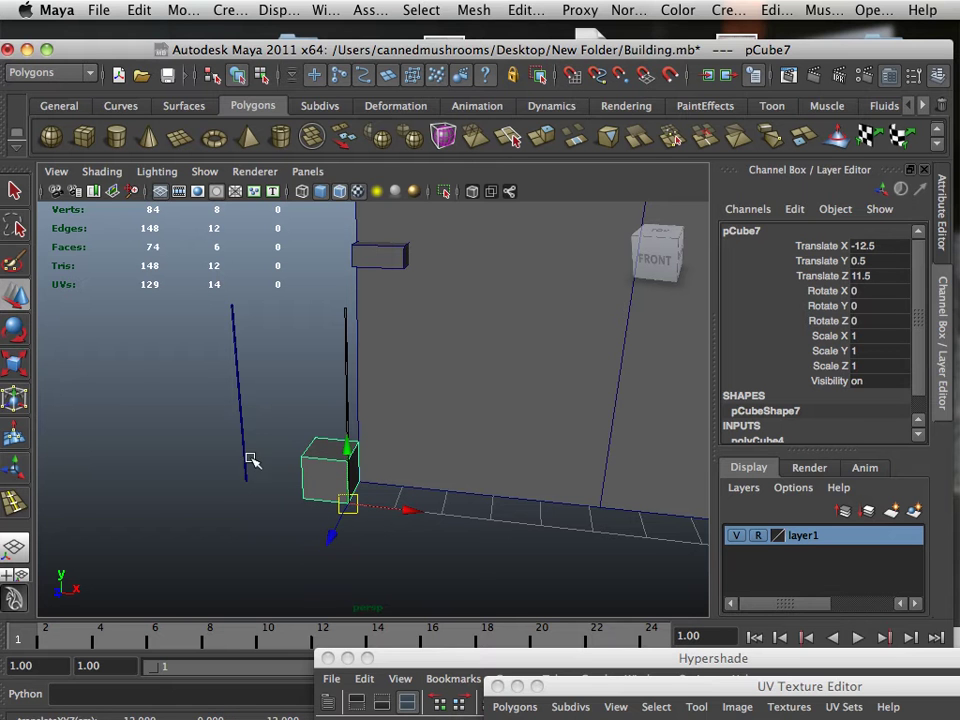
- Scale the cube into a thin door-shaped block, about 2.908 in X, 4.643 in Y and 1.02 in Z
click(25, 372)
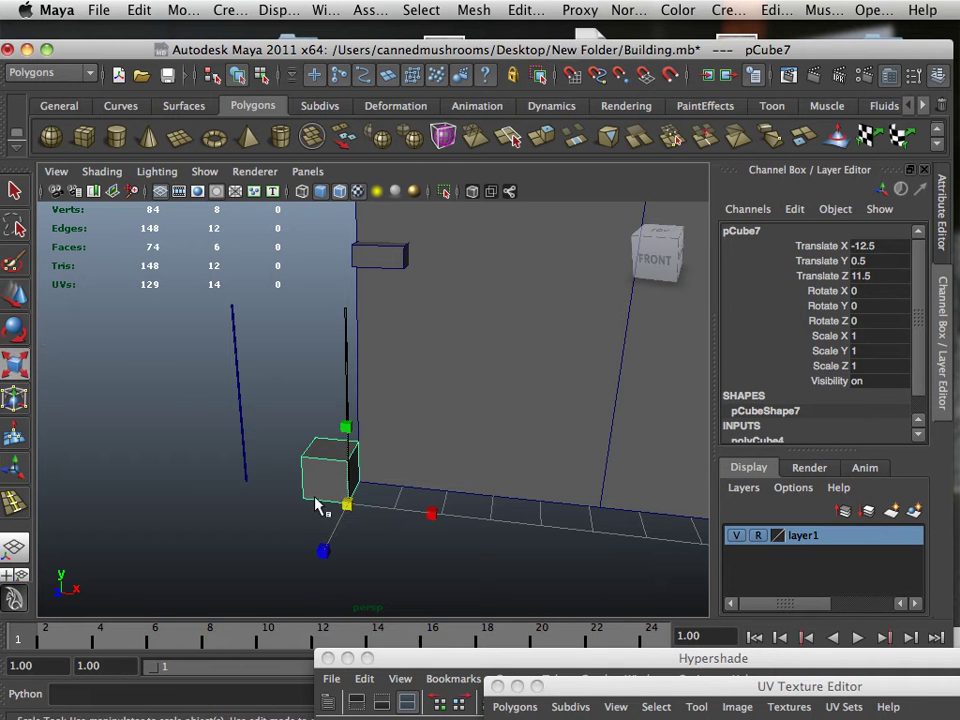
drag(349, 507, 591, 570)
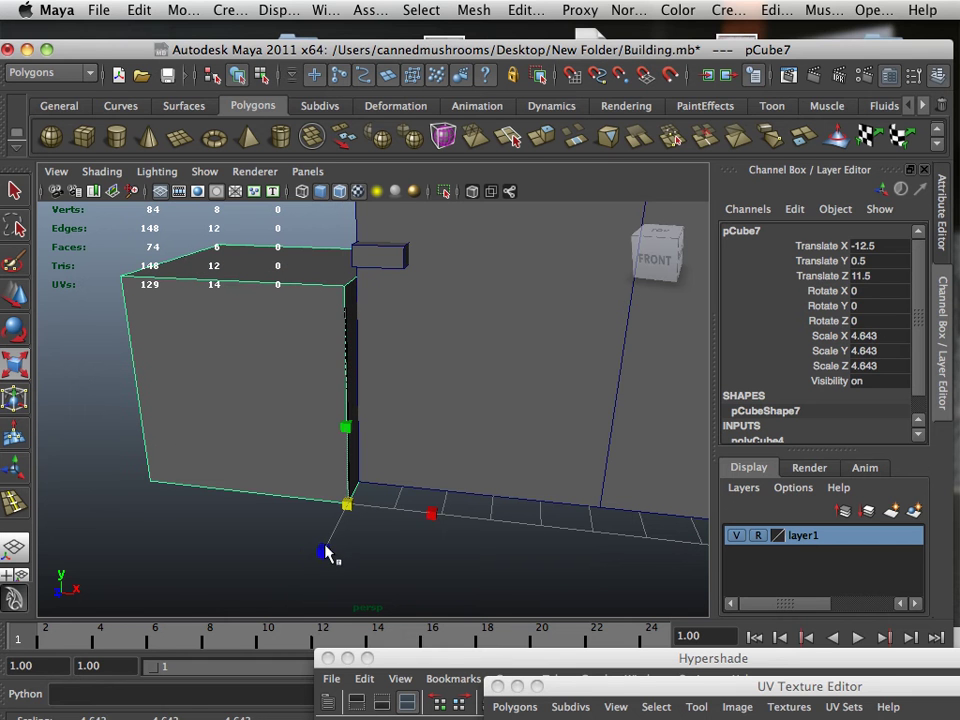
drag(325, 550, 343, 510)
drag(431, 512, 685, 576)
- Move the door block along X to about -9.196, near the corner of the building's front wall
click(14, 295)
alt+middle_drag(455, 517, 365, 514)
alt+drag(365, 514, 341, 508)
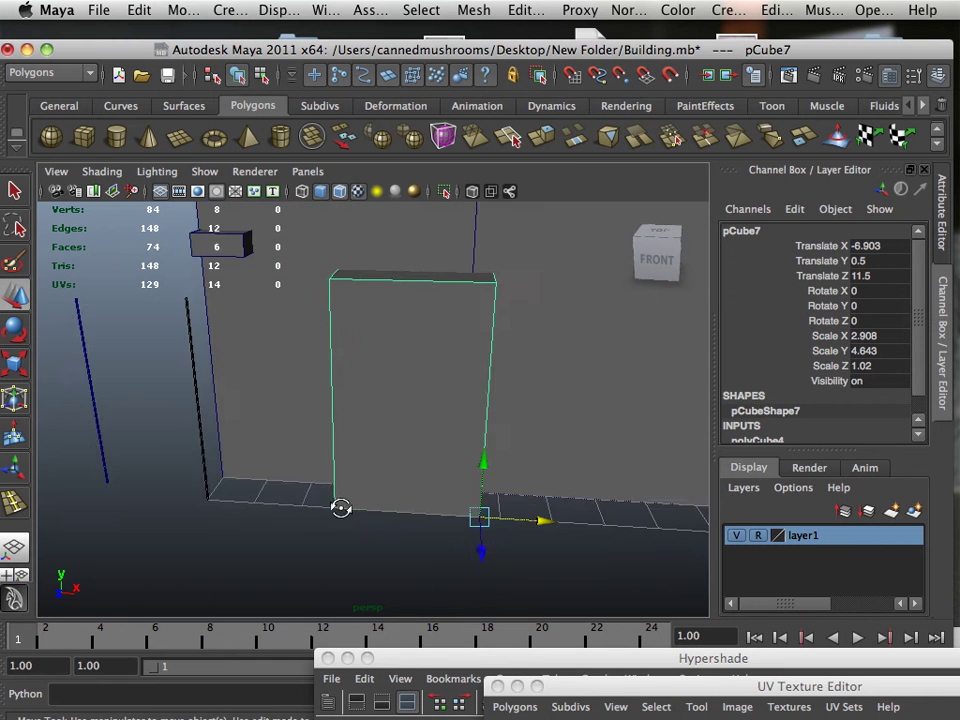
alt+middle_drag(341, 508, 330, 512)
alt+drag(330, 512, 313, 506)
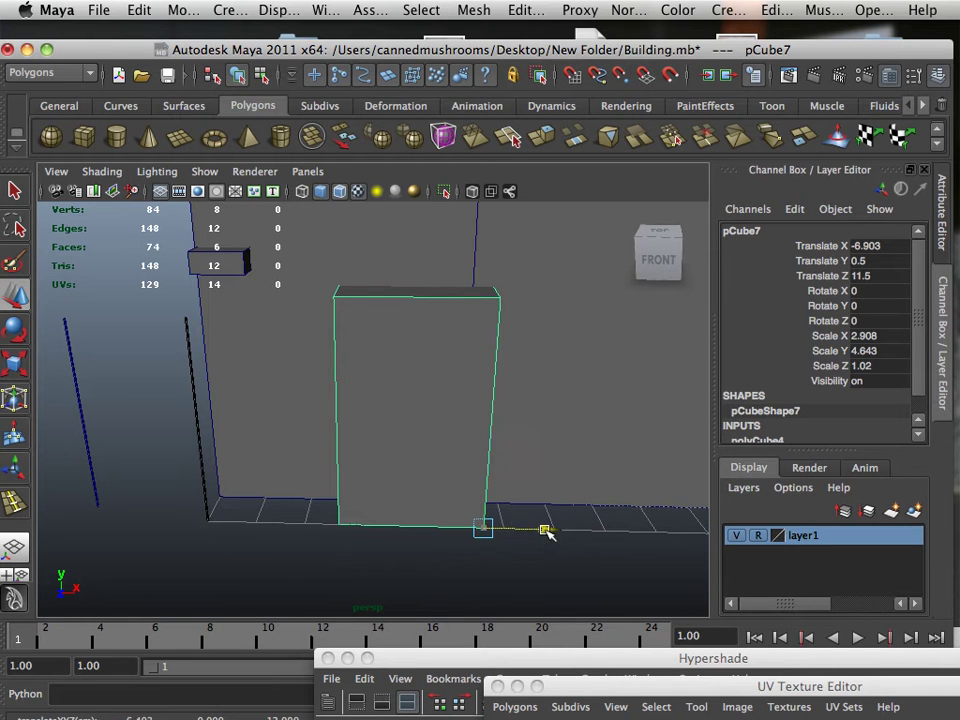
drag(546, 530, 430, 519)
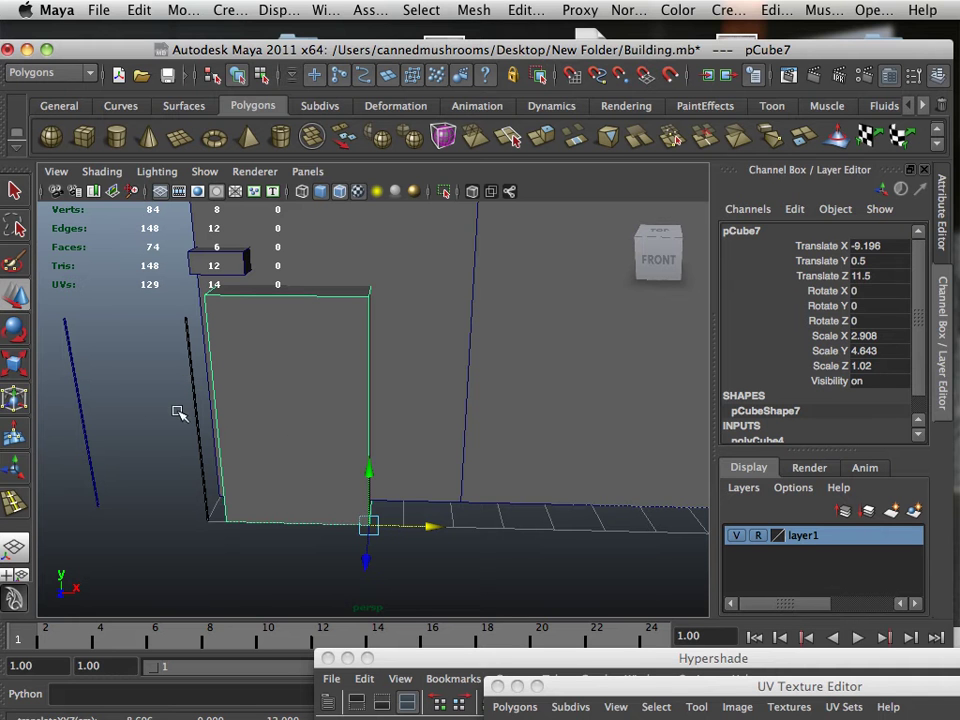
scroll(221, 461, down, 5)
scroll(221, 461, up, 2)
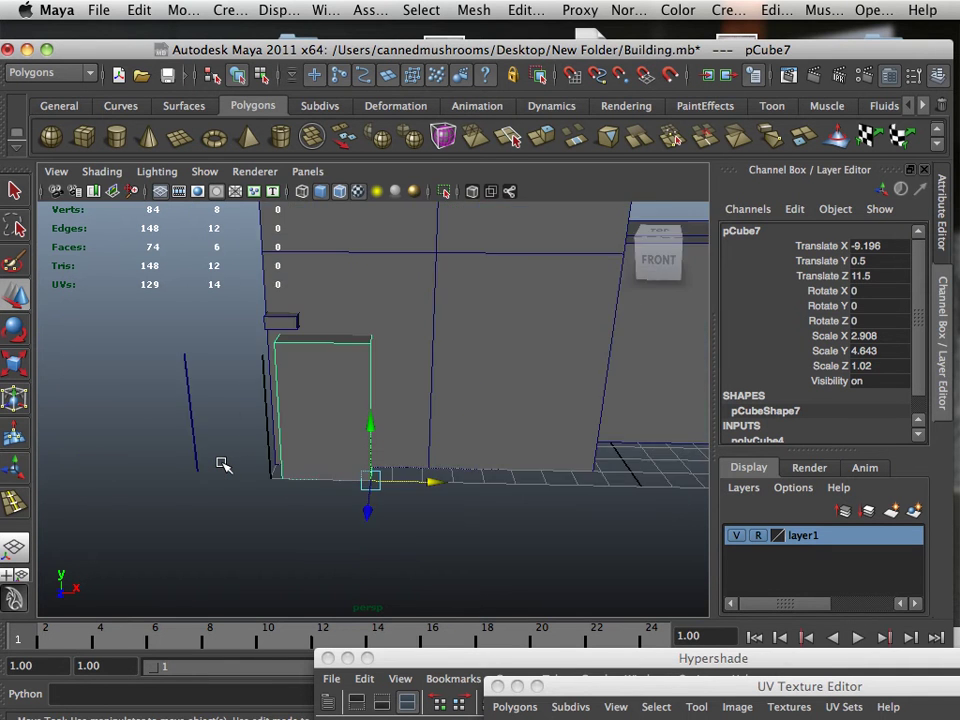
scroll(221, 461, down, 2)
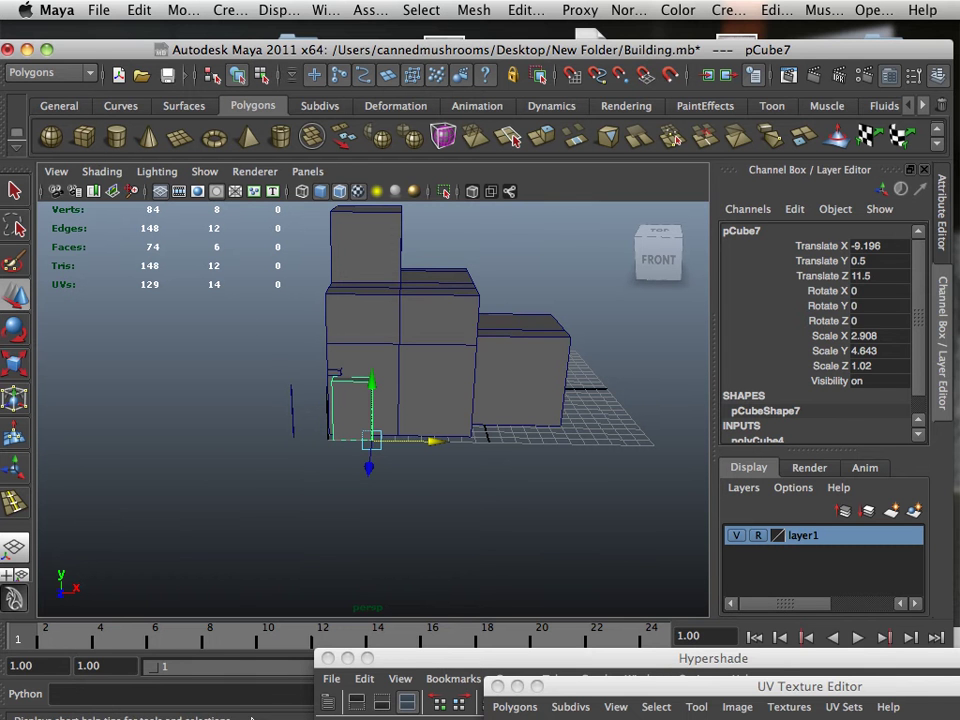
- Switch to Firefox and look up 3 feet and 4 feet in centimetres with Google, moving the browser window aside when finished
mouse_move(221, 713)
click(50, 707)
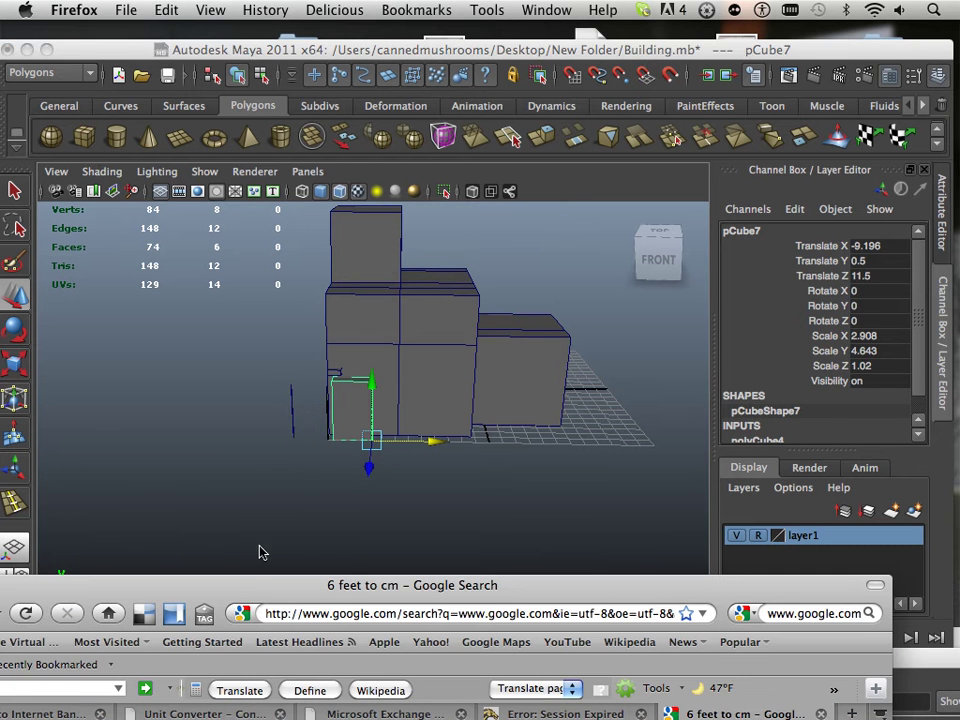
drag(291, 600, 362, 153)
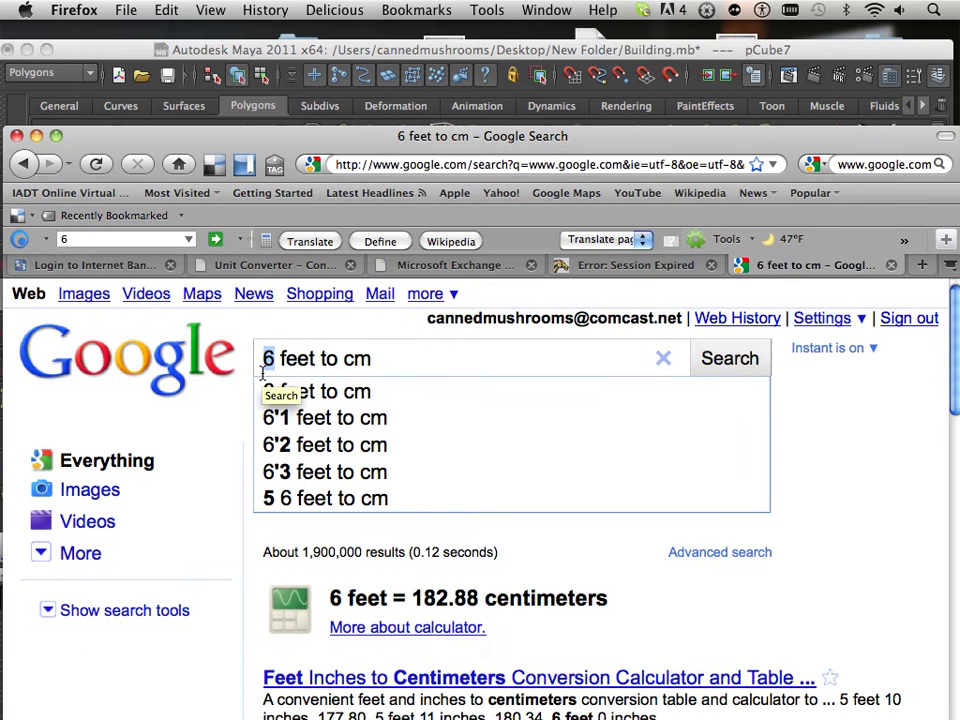
text(3)
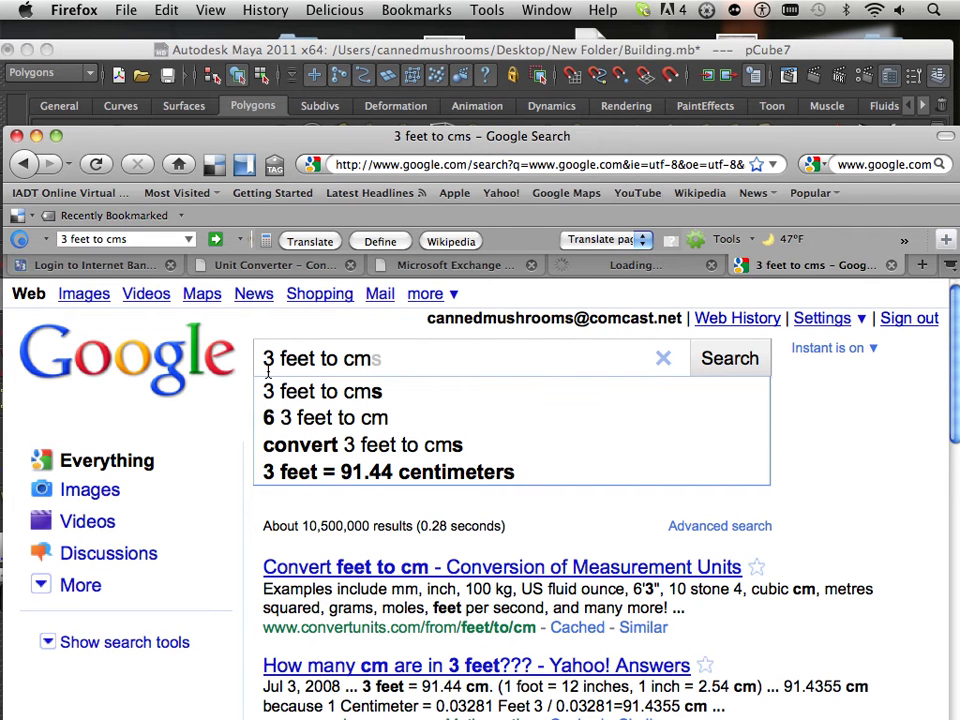
key(BackSpace)
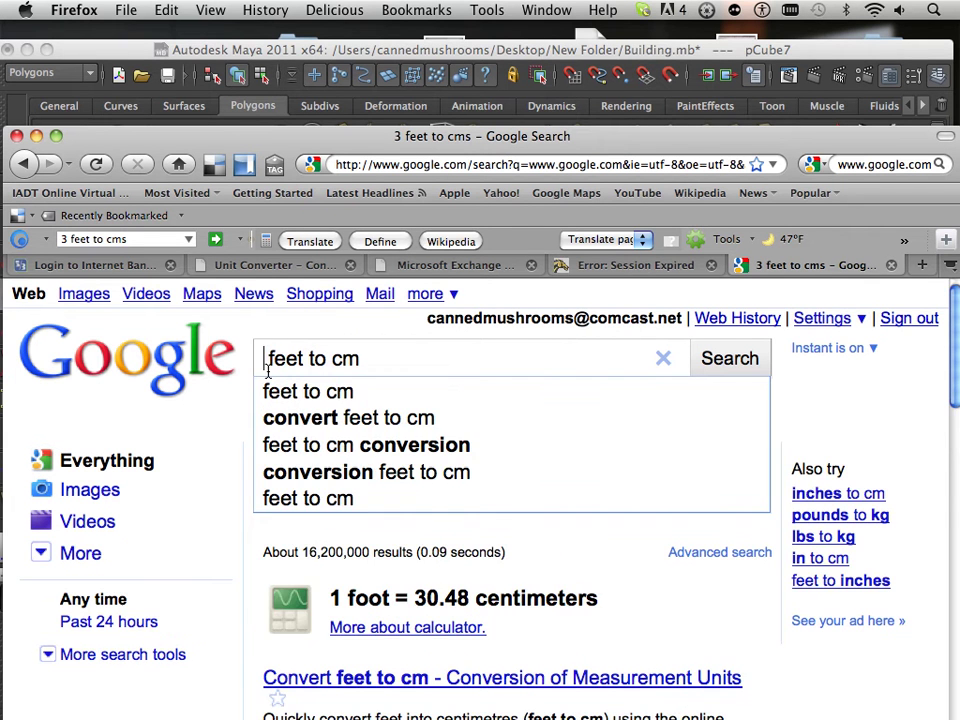
text(4)
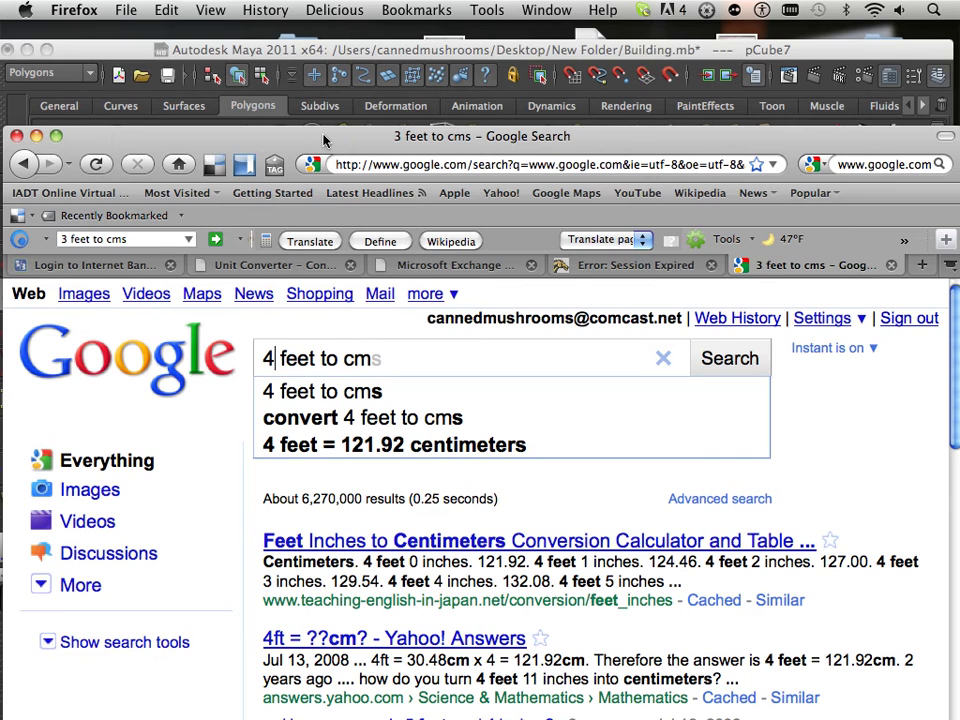
drag(323, 141, 316, 42)
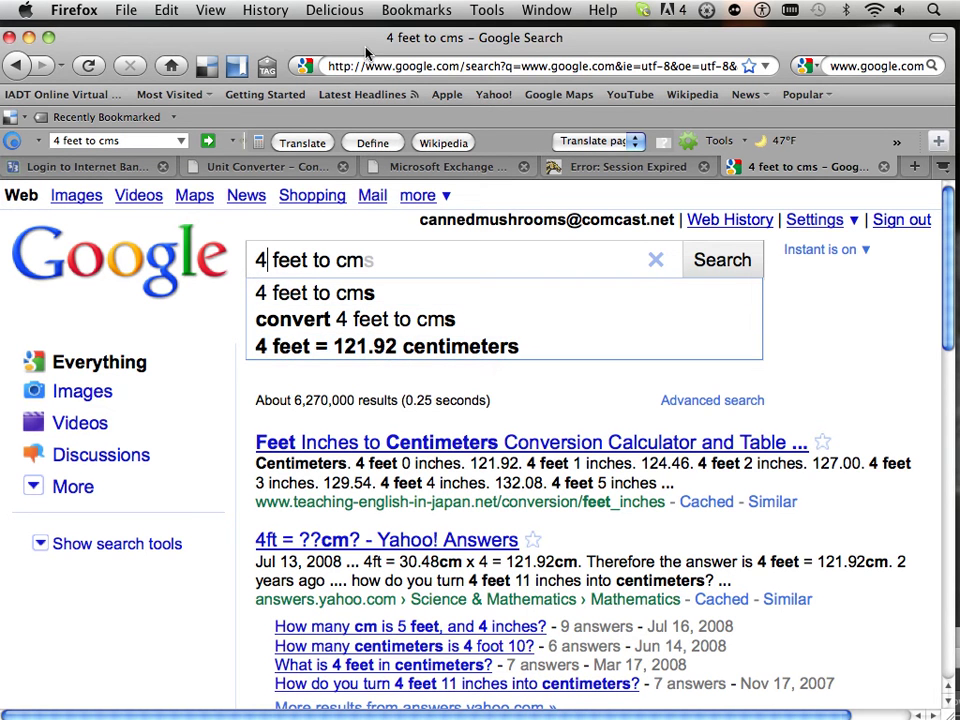
drag(368, 53, 310, 680)
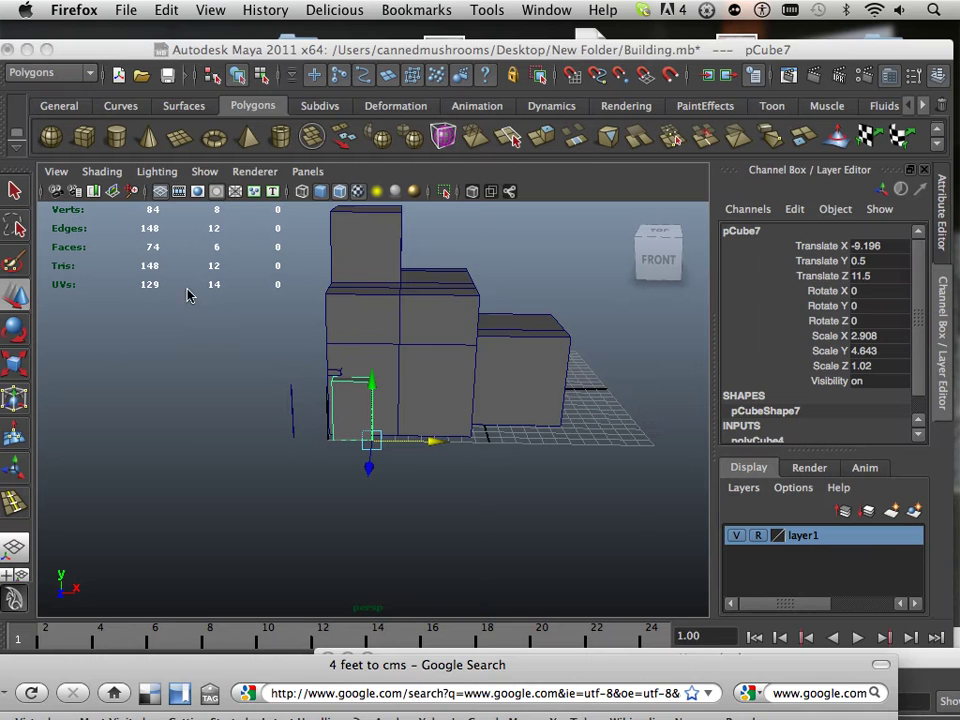
- Switch to Maya, create another polygon cube and set its Scale X to 121
click(85, 143)
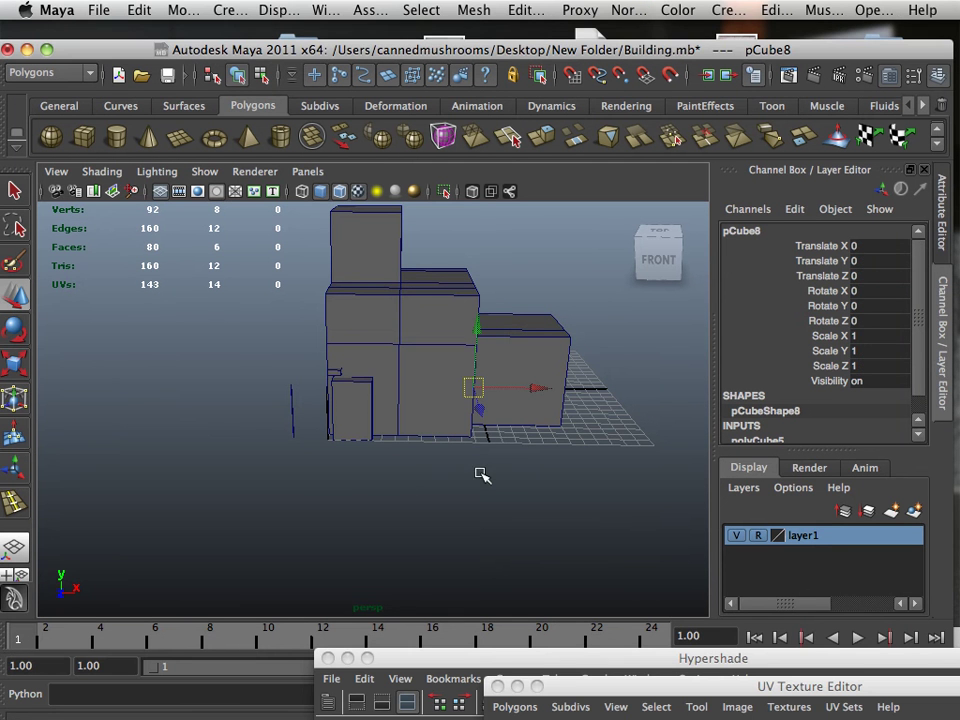
click(872, 337)
key(Return)
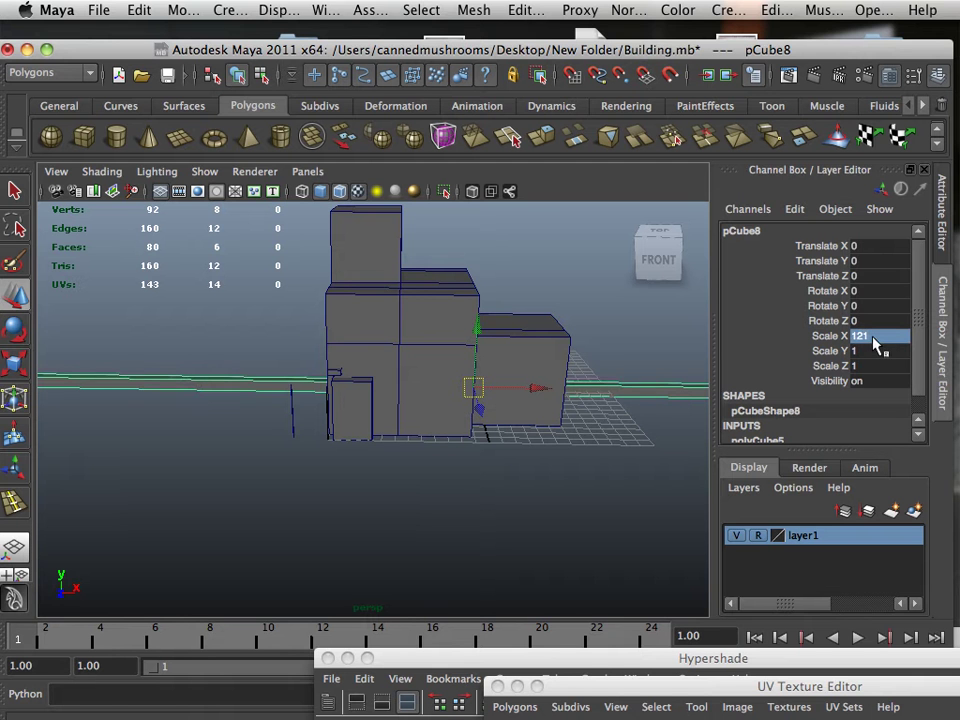
- Scale the long bar down uniformly until its Scale X is about 1.114
alt+drag(542, 419, 521, 435)
alt+right_drag(521, 435, 476, 424)
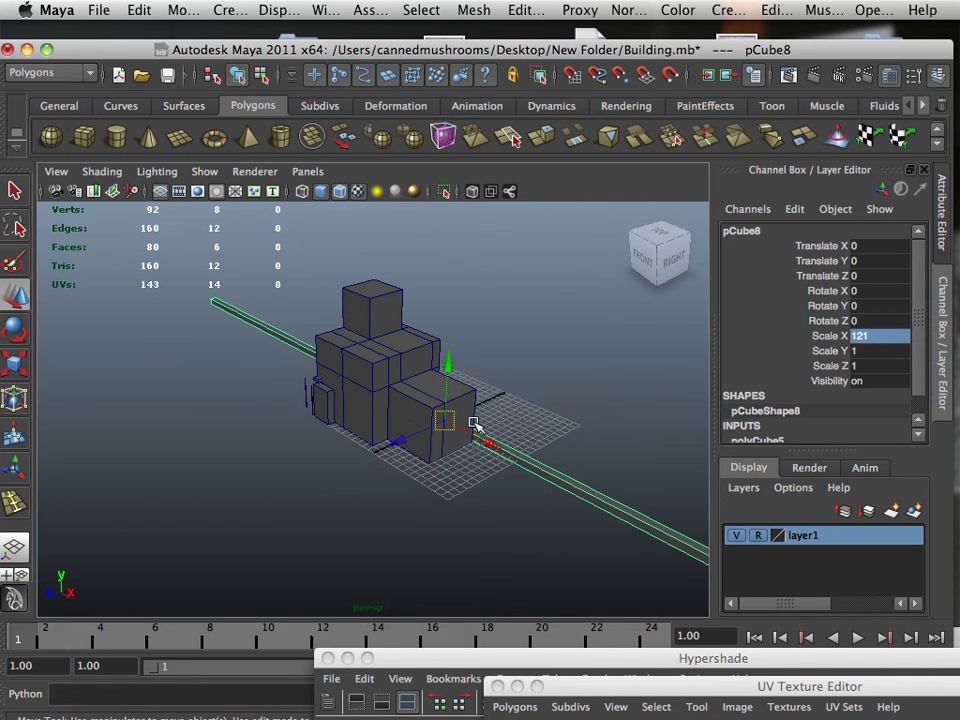
alt+middle_drag(476, 424, 465, 417)
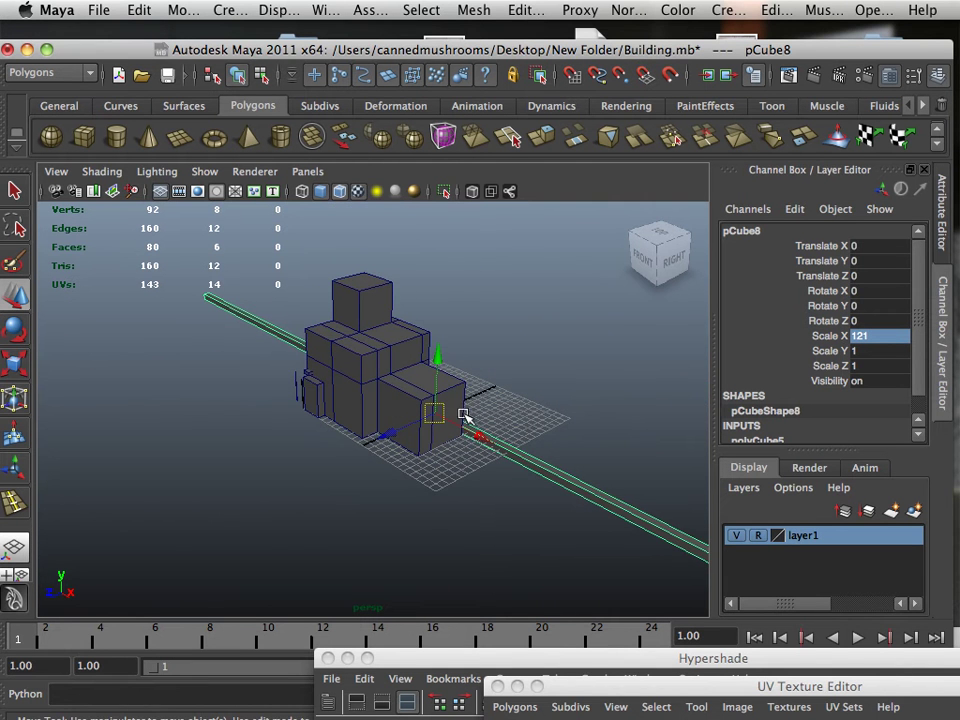
click(17, 365)
alt+middle_drag(343, 392, 264, 373)
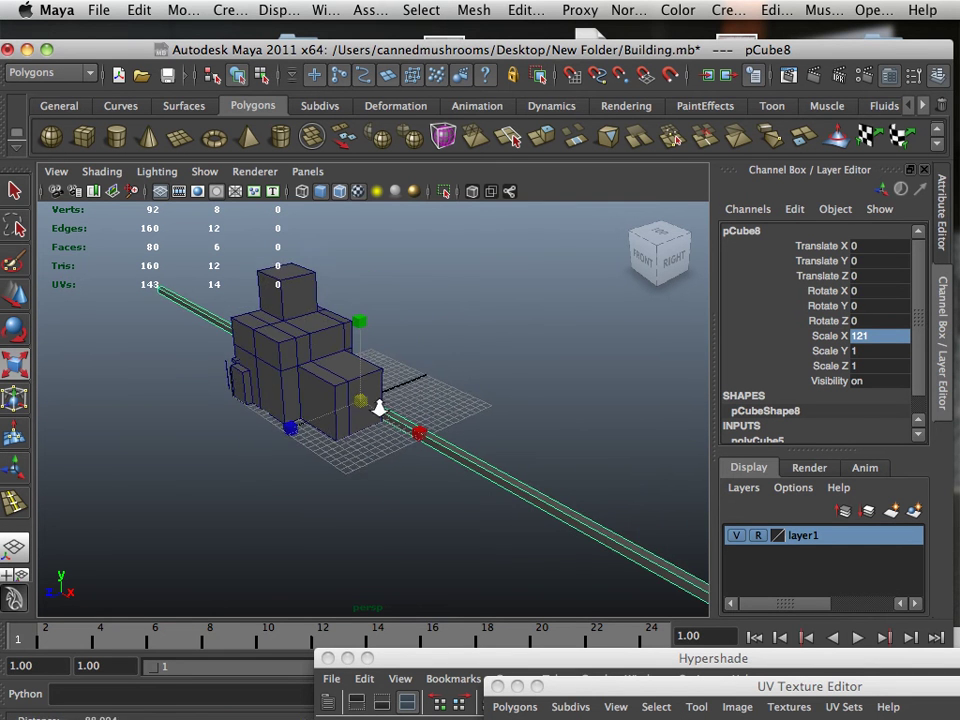
alt+right_drag(380, 407, 324, 391)
alt+middle_drag(324, 391, 278, 377)
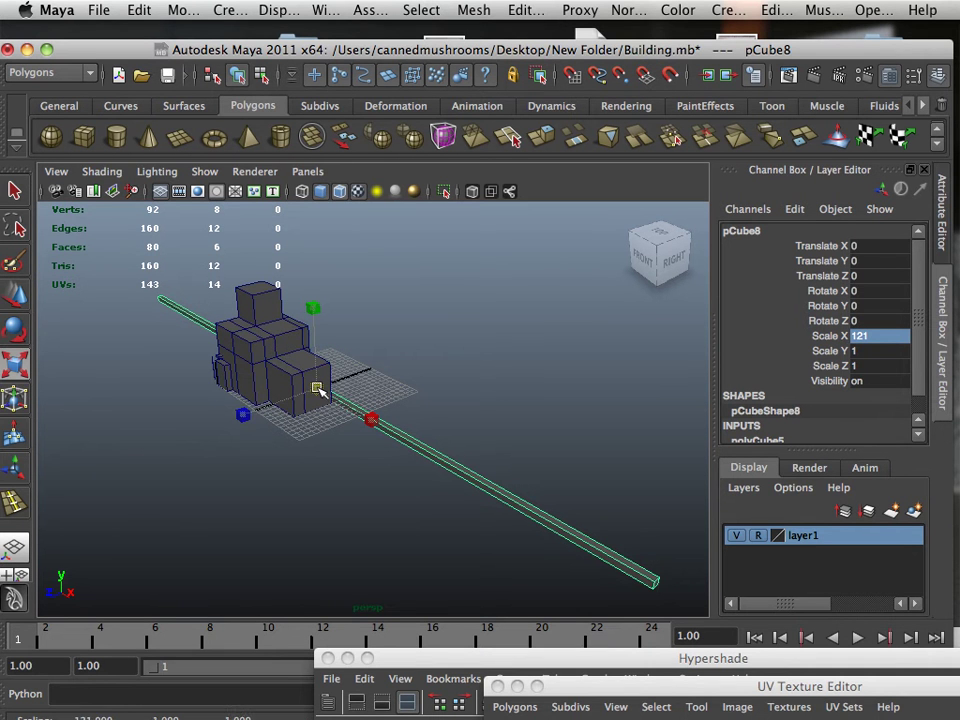
drag(318, 389, 158, 320)
drag(340, 405, 143, 327)
alt+right_drag(336, 391, 485, 484)
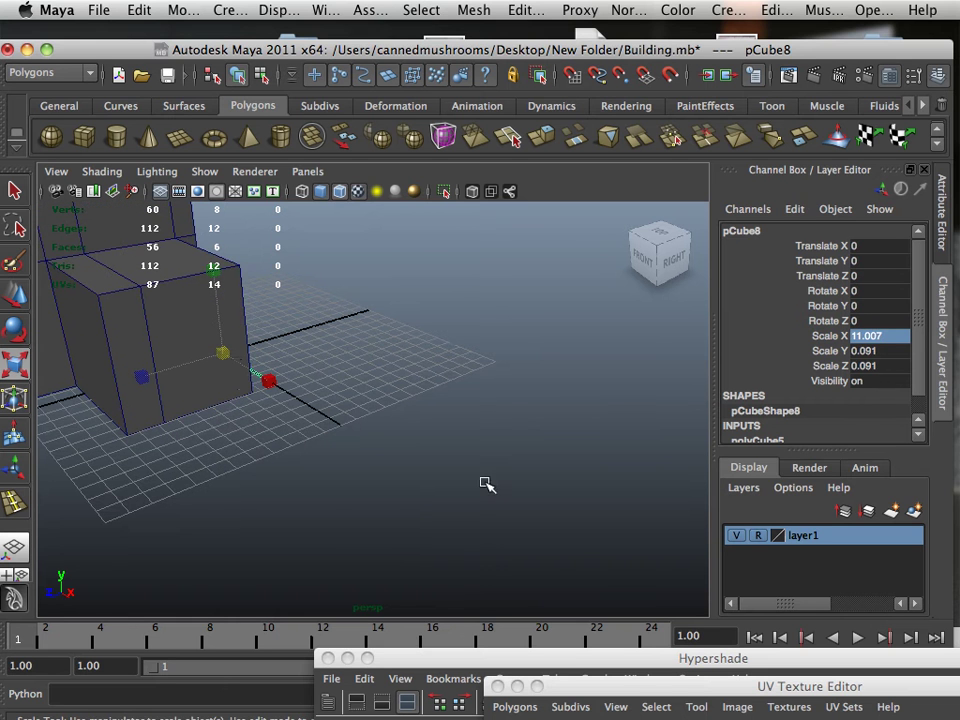
drag(229, 355, 152, 336)
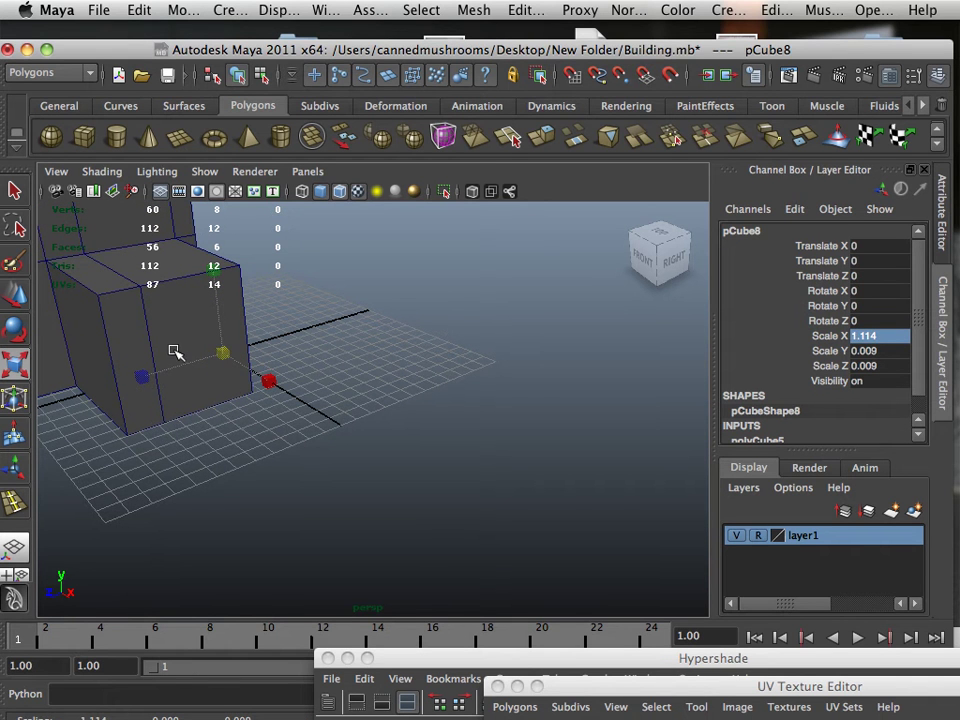
- Move the thin bar in front of the door block, to about X -10.879, Y 3.099, Z 12.333
alt+middle_drag(180, 388, 351, 418)
key(w)
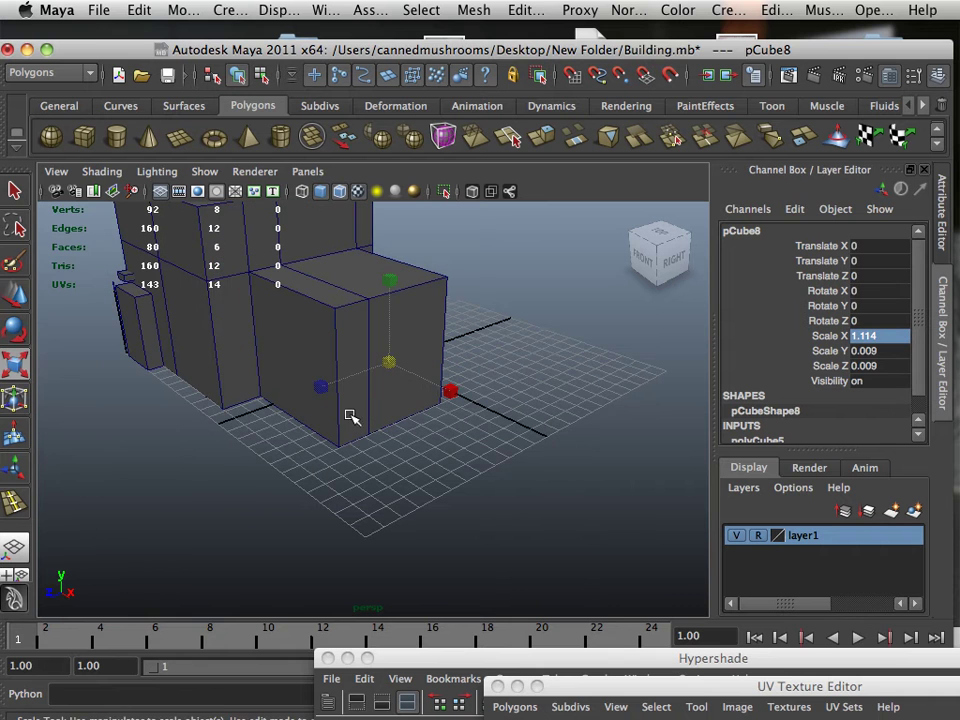
drag(343, 383, 189, 396)
alt+right_drag(189, 396, 293, 450)
alt+middle_drag(226, 437, 416, 444)
alt+right_drag(368, 440, 383, 455)
drag(324, 472, 314, 338)
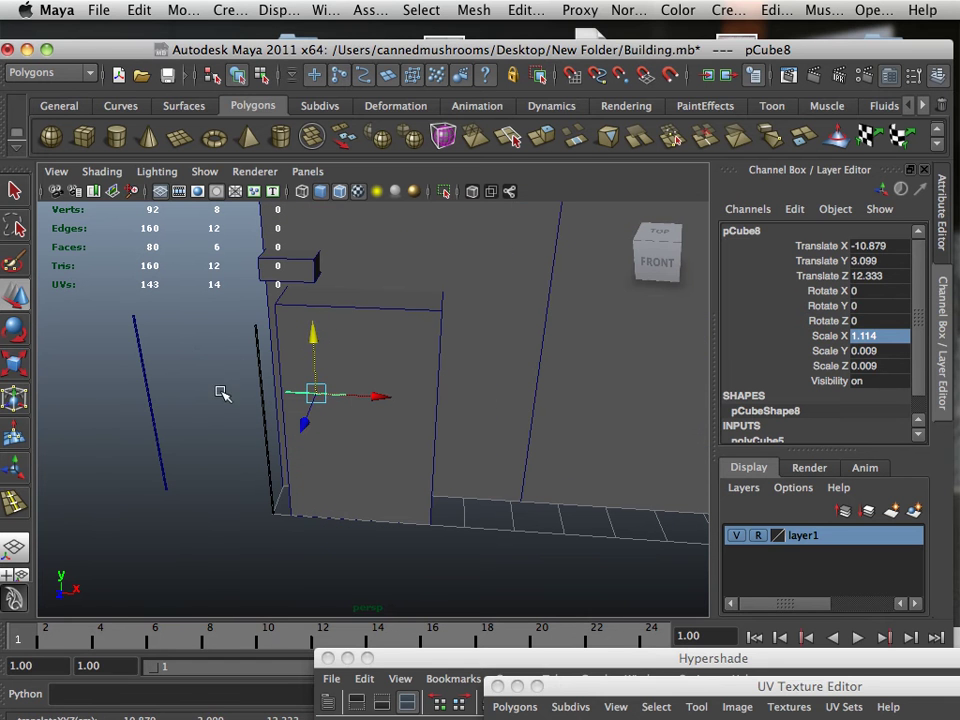
- Enlarge the bar uniformly to about 3.385 in Scale X and move it along X to about -11.913, across the vertical reference pole
click(15, 364)
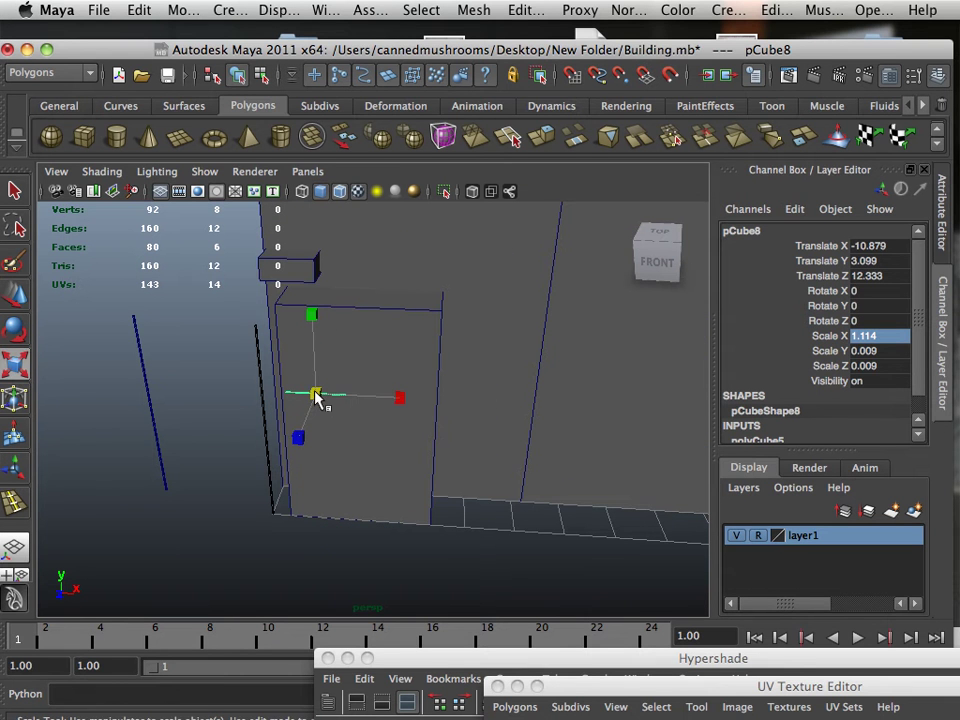
drag(316, 396, 371, 426)
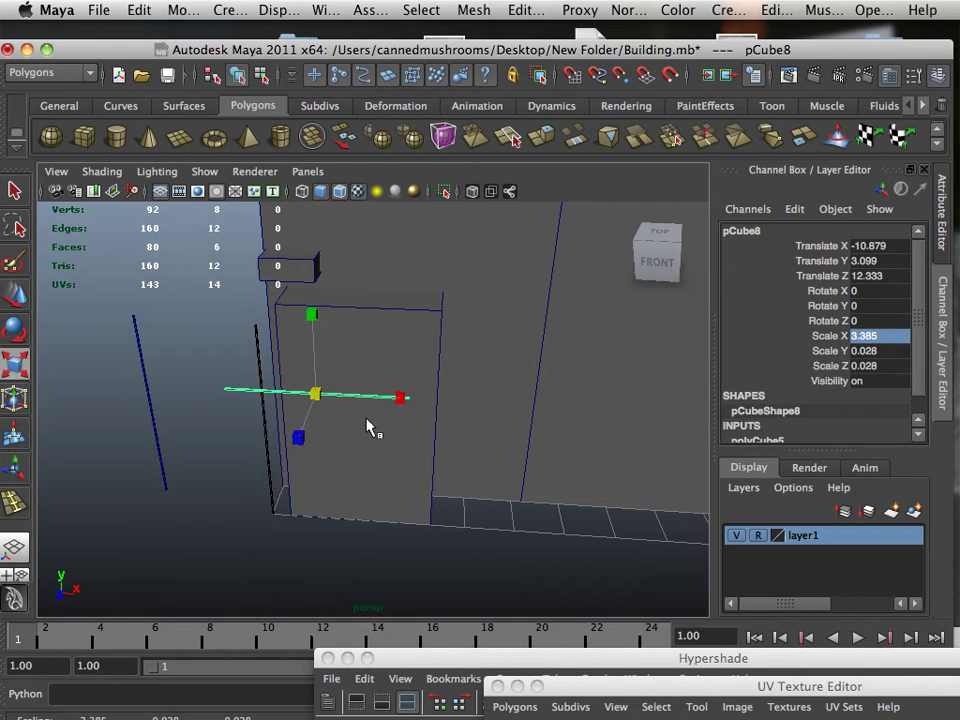
click(16, 293)
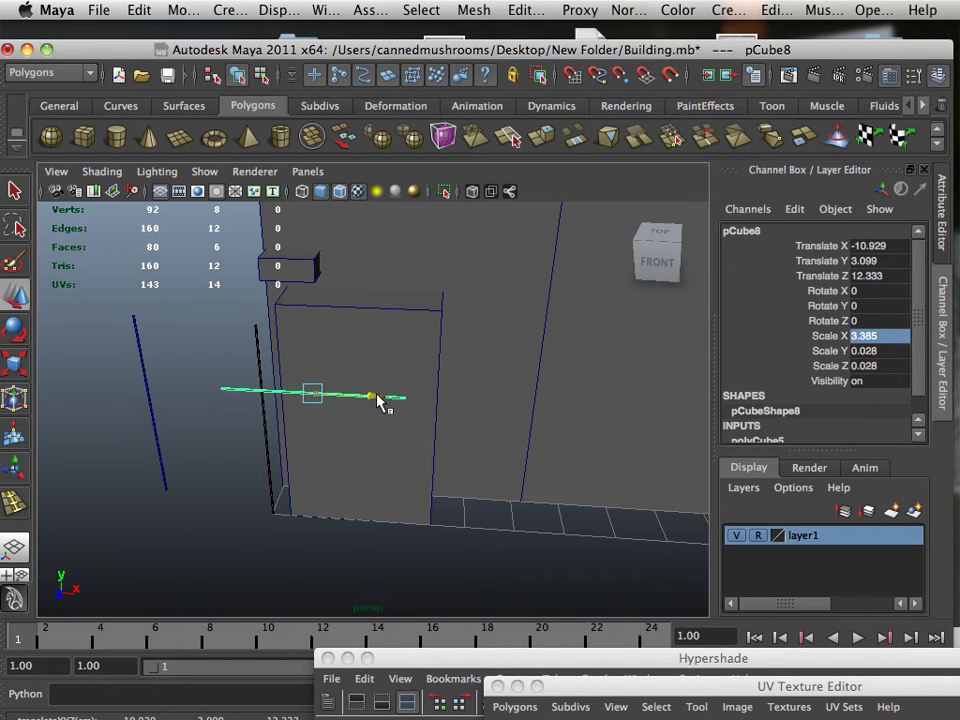
drag(377, 399, 331, 396)
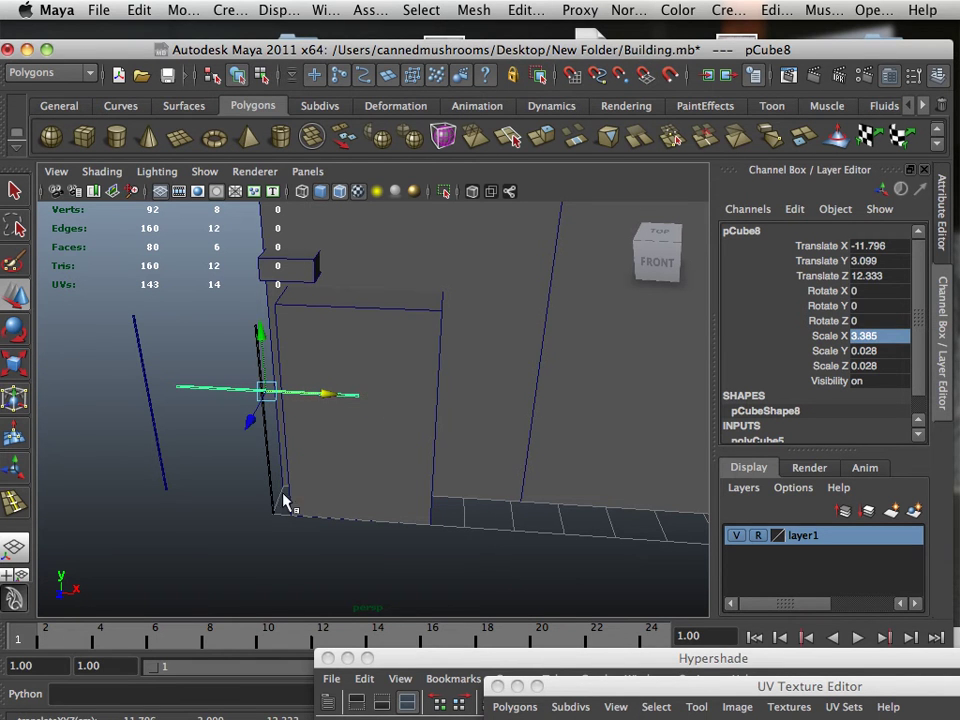
alt+drag(278, 503, 236, 521)
alt+right_drag(236, 521, 308, 534)
alt+middle_drag(268, 524, 331, 526)
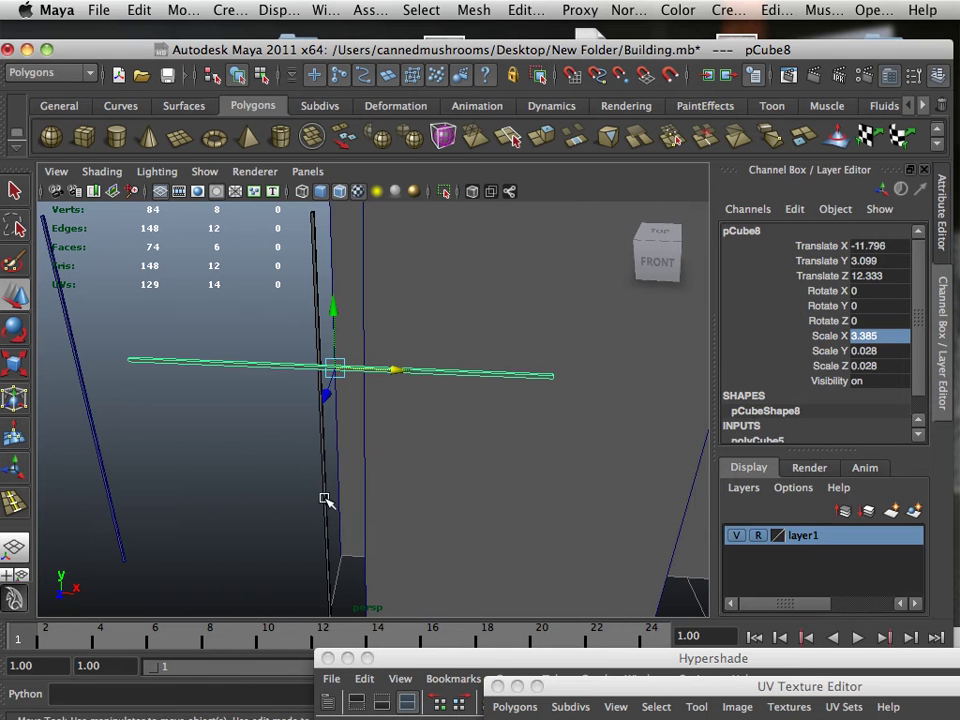
drag(400, 371, 242, 431)
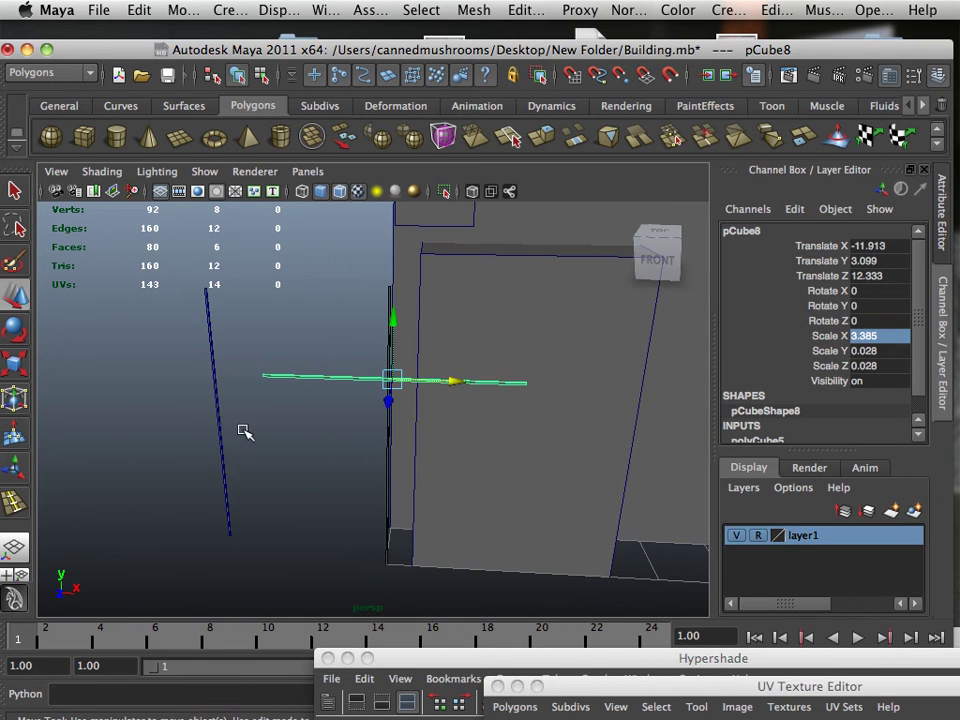
- Reduce the horizontal bar uniformly until its Scale X is about 2.59
click(14, 368)
drag(380, 390, 381, 339)
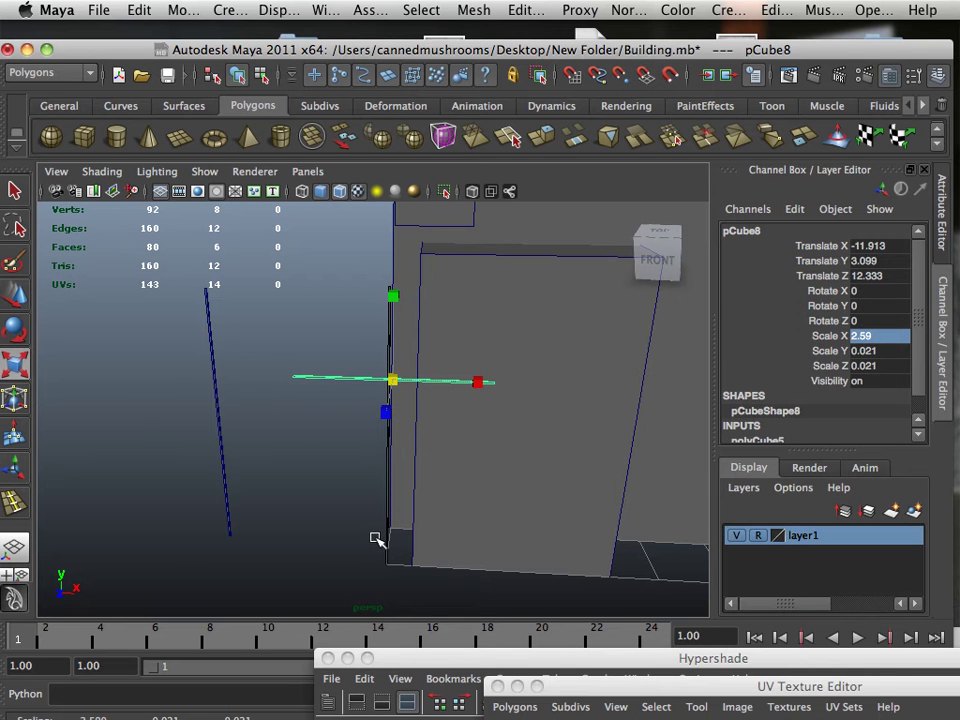
- Enlarge the horizontal bar uniformly until its Scale X is about 2.927
alt+drag(375, 540, 332, 502)
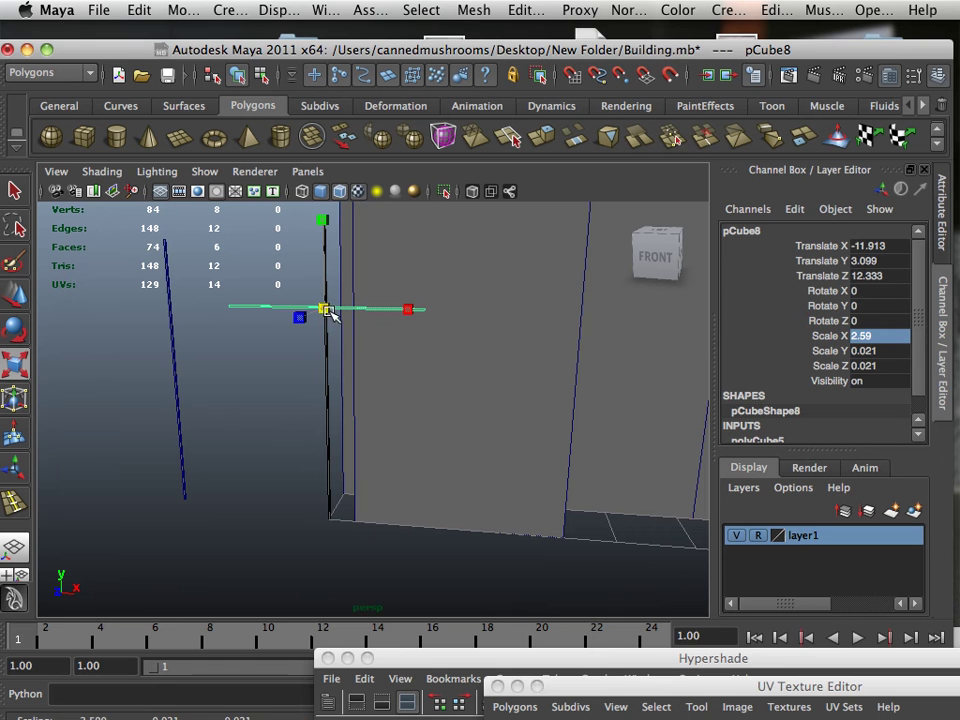
drag(325, 309, 358, 330)
alt+middle_drag(358, 330, 362, 388)
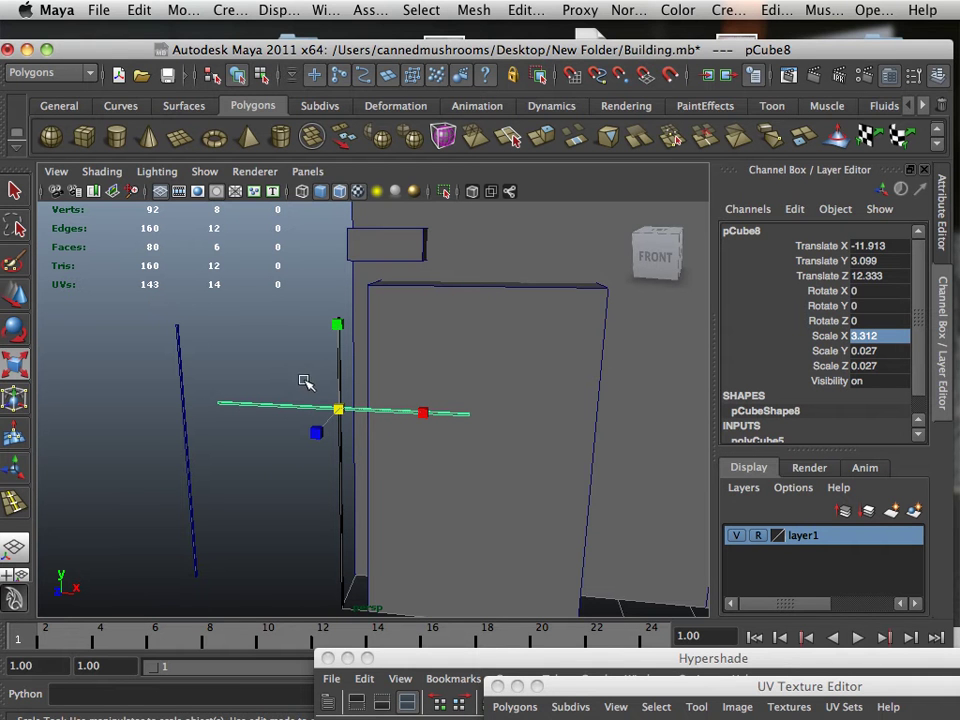
drag(335, 408, 319, 407)
click(348, 450)
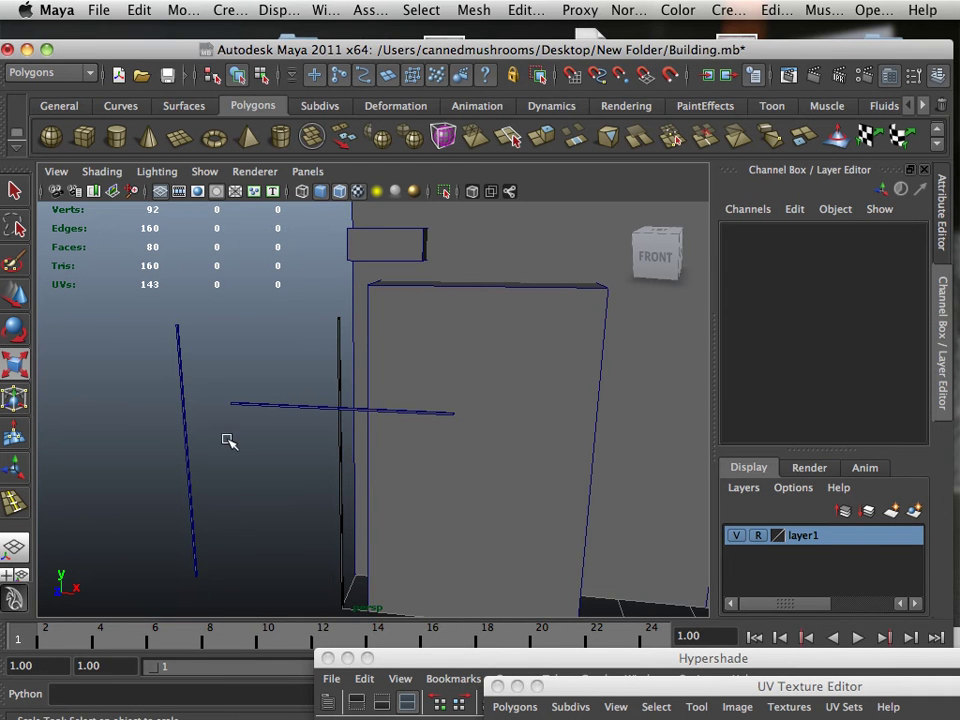
- Select the vertical reference pole beside the door block and set its Subdivisions Height to 6
alt+drag(225, 439, 315, 435)
click(328, 436)
mouse_move(390, 463)
alt+mouse_down()
mouse_move(415, 458)
mouse_move(351, 454)
mouse_move(385, 460)
alt+mouse_up()
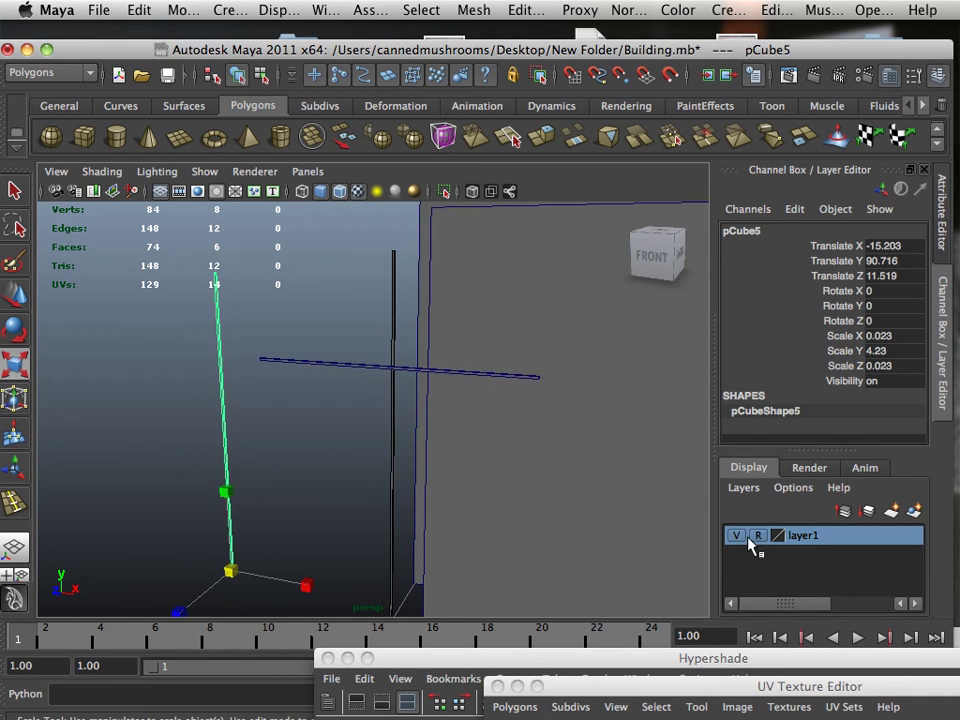
click(396, 455)
alt+drag(446, 484, 395, 455)
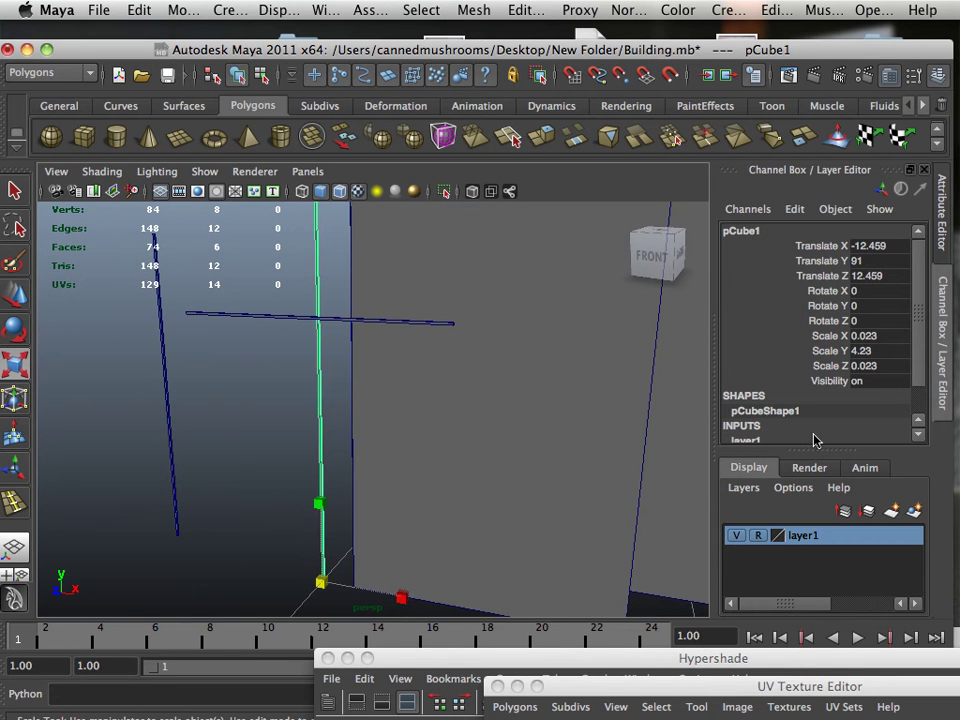
scroll(789, 417, down, 2)
click(778, 420)
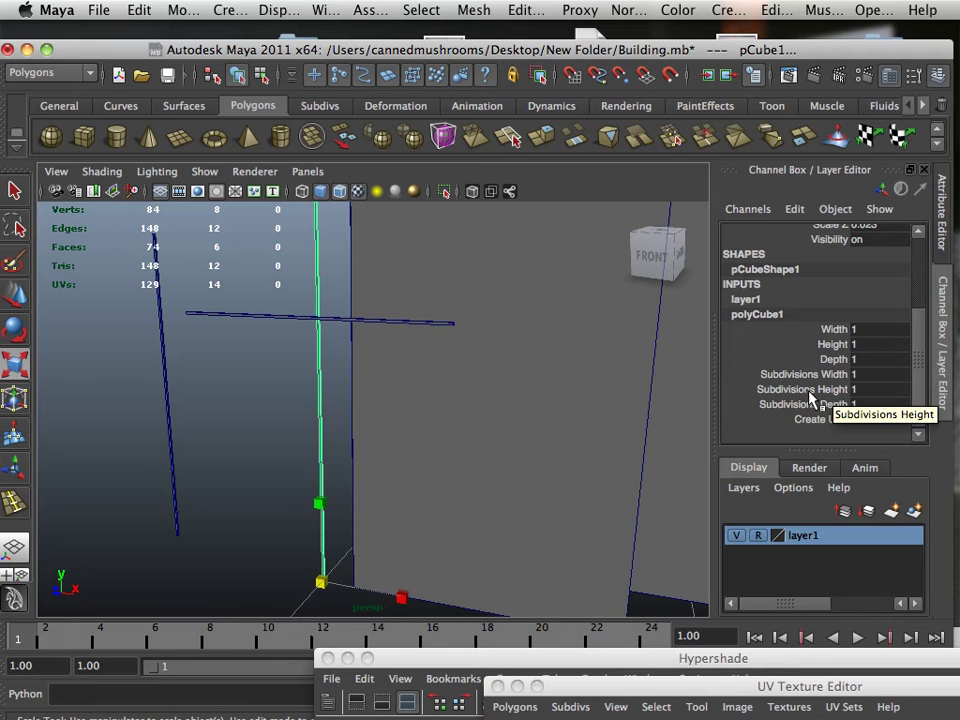
click(803, 390)
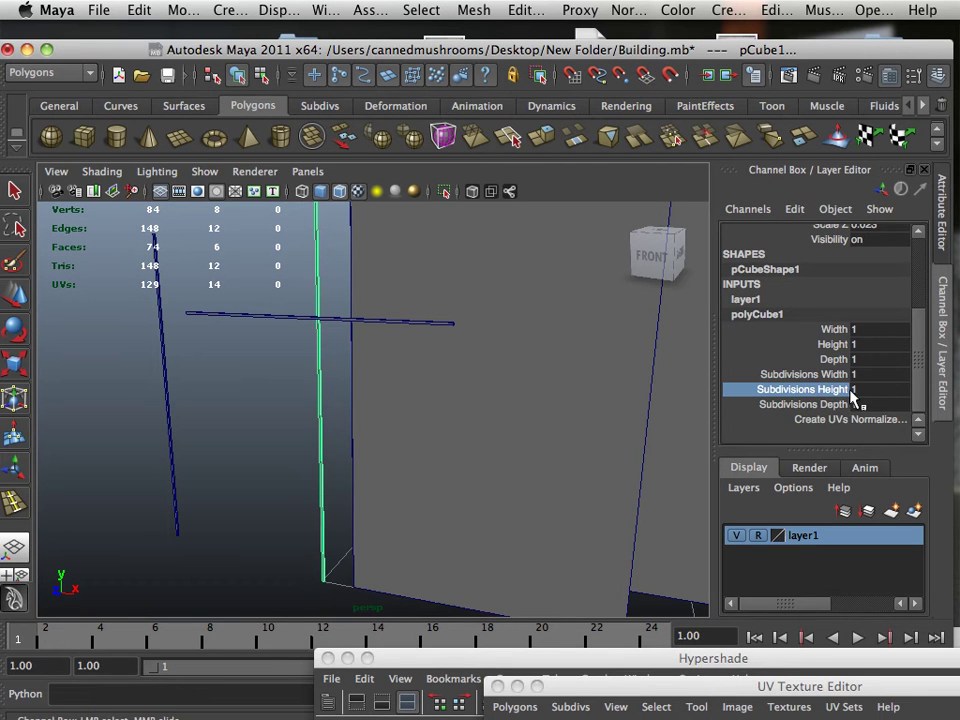
double_click(855, 389)
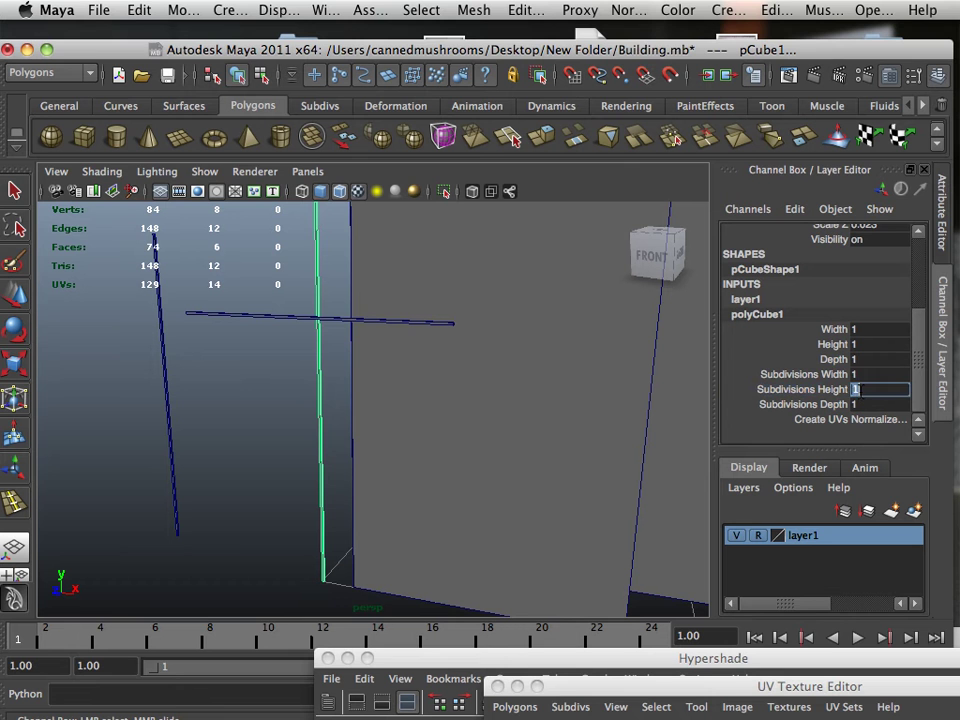
text(6)
key(Return)
- Select the pole's vertices from its base up to the fourth division to gauge the 4-foot height
alt+right_drag(254, 449, 268, 362)
alt+drag(297, 315, 392, 531)
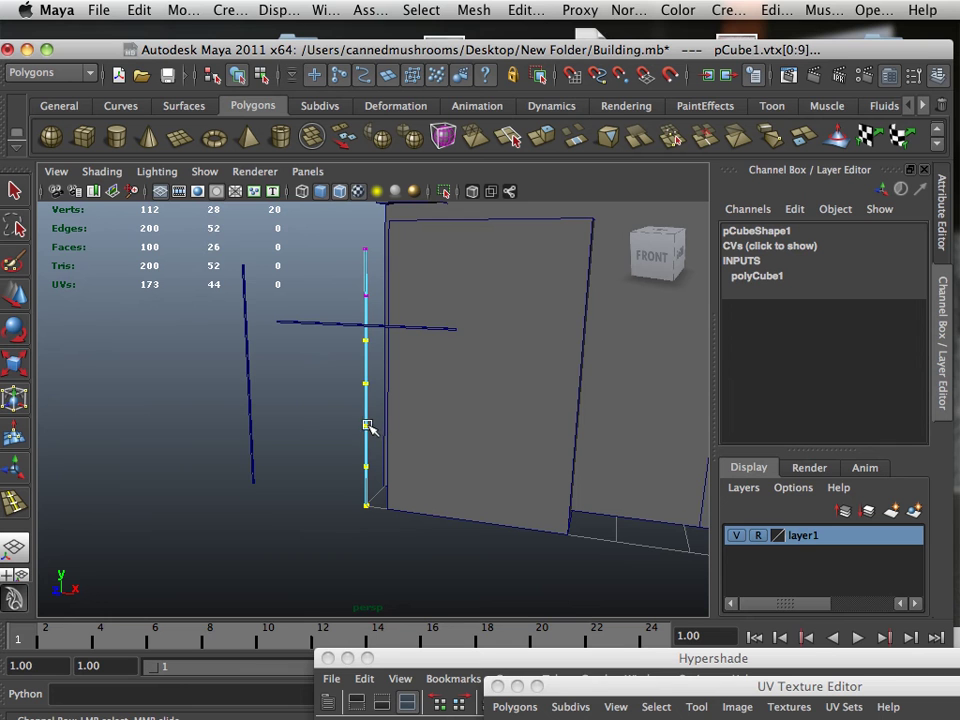
shift+drag(352, 275, 412, 555)
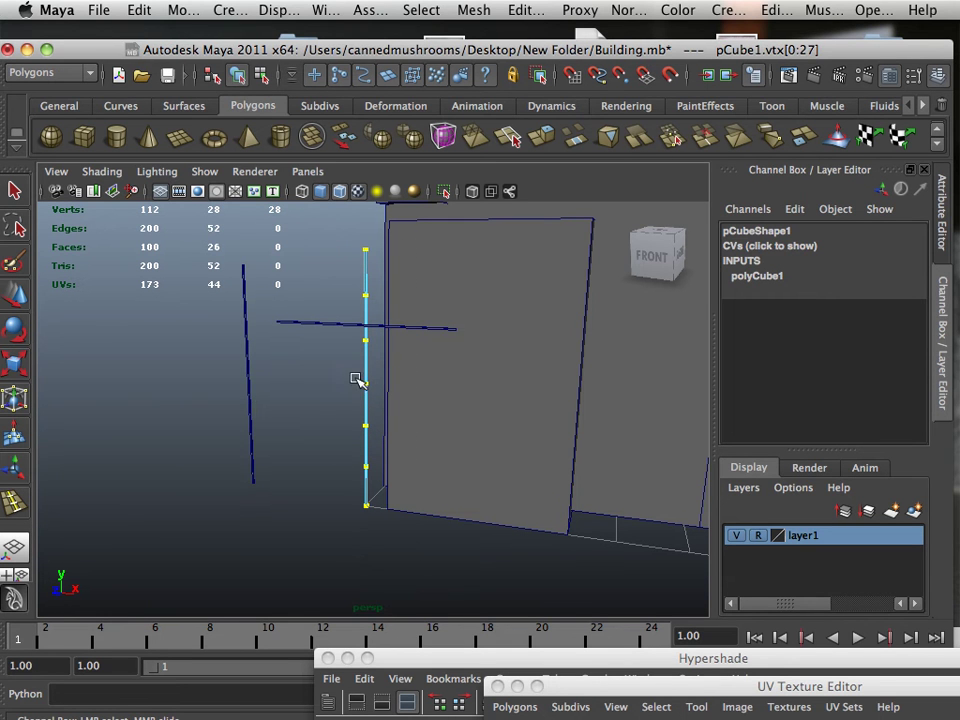
- Stand the horizontal bar upright by setting its Rotate Z to 90
click(385, 326)
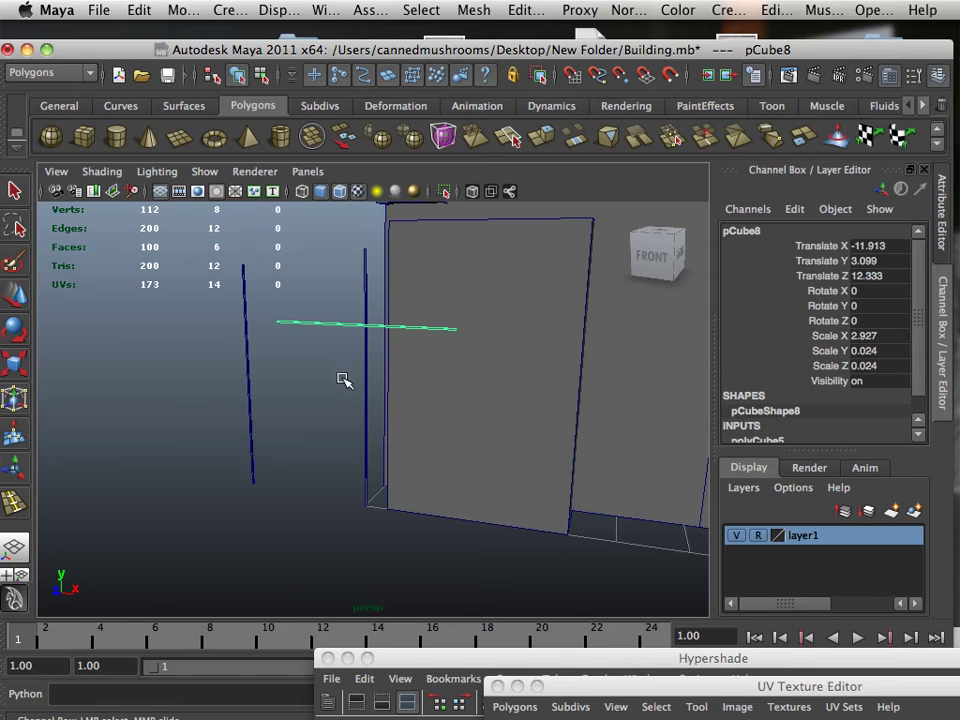
click(15, 328)
drag(443, 305, 438, 346)
double_click(895, 321)
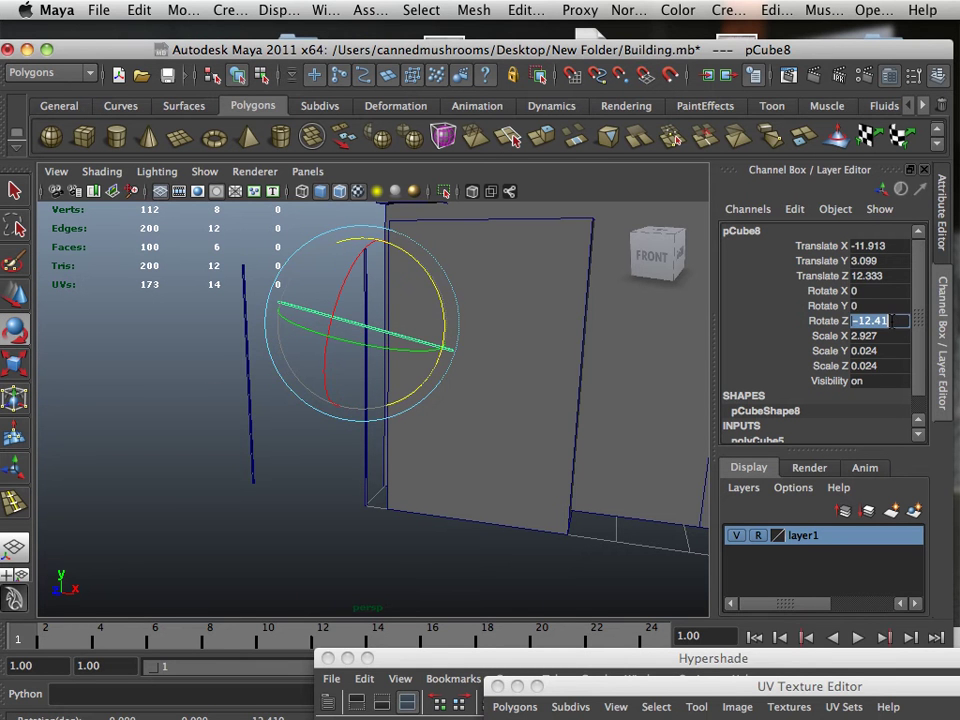
text(90)
key(Return)
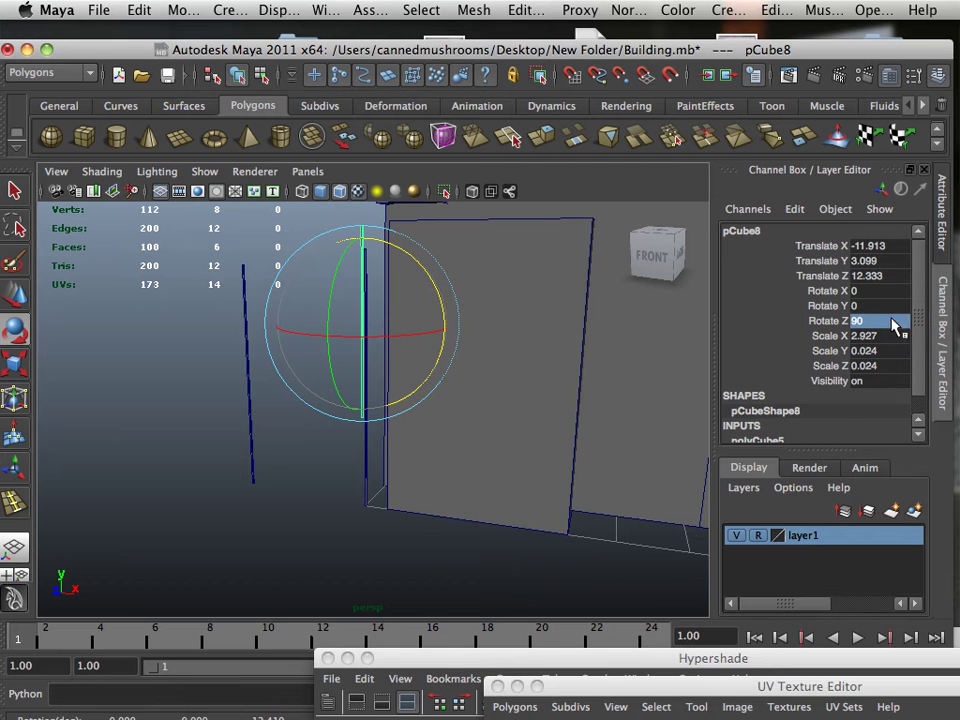
- Lower the upright bar to about Translate Y 1.595 so its lower end meets the pole's base
click(25, 297)
drag(362, 268, 362, 362)
mouse_move(340, 354)
alt+right_down()
mouse_move(390, 379)
mouse_move(343, 359)
alt+right_up()
alt+middle_drag(343, 359, 320, 339)
alt+right_drag(320, 339, 320, 340)
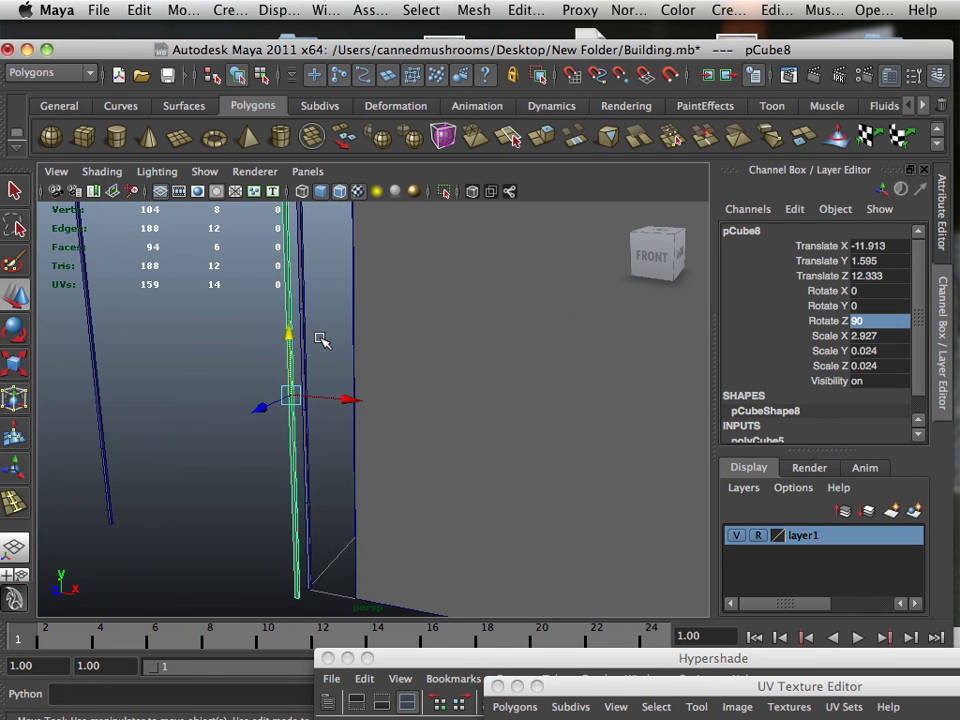
- Move the upright bar's pivot to its lower end and scale it down uniformly to about 2.704 in Scale X
key(Insert)
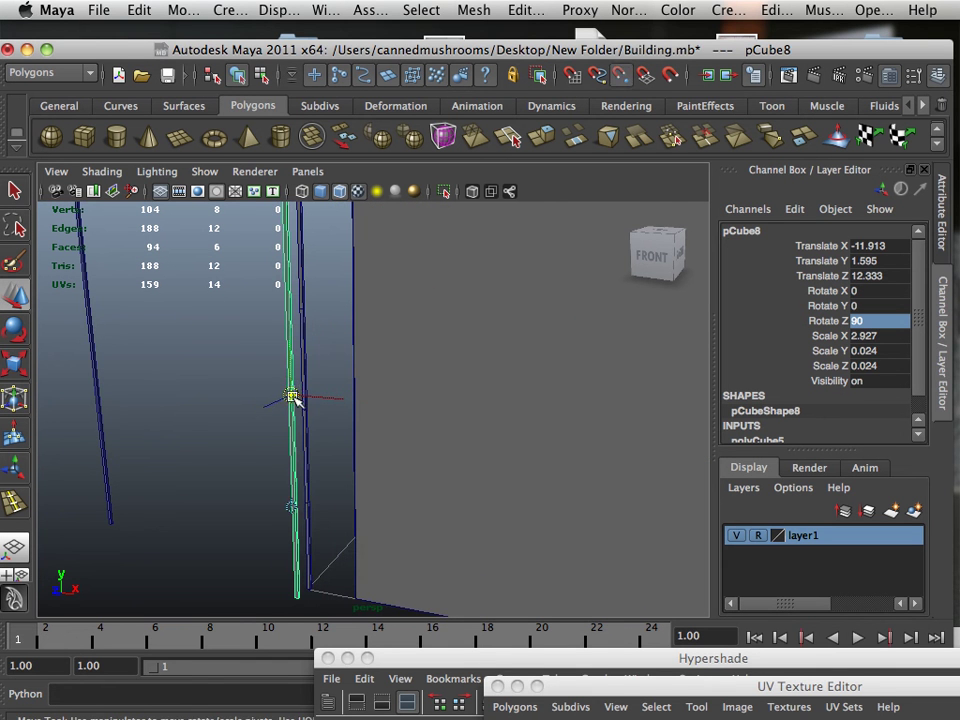
drag(292, 396, 284, 557)
key(Insert)
alt+middle_drag(296, 355, 312, 430)
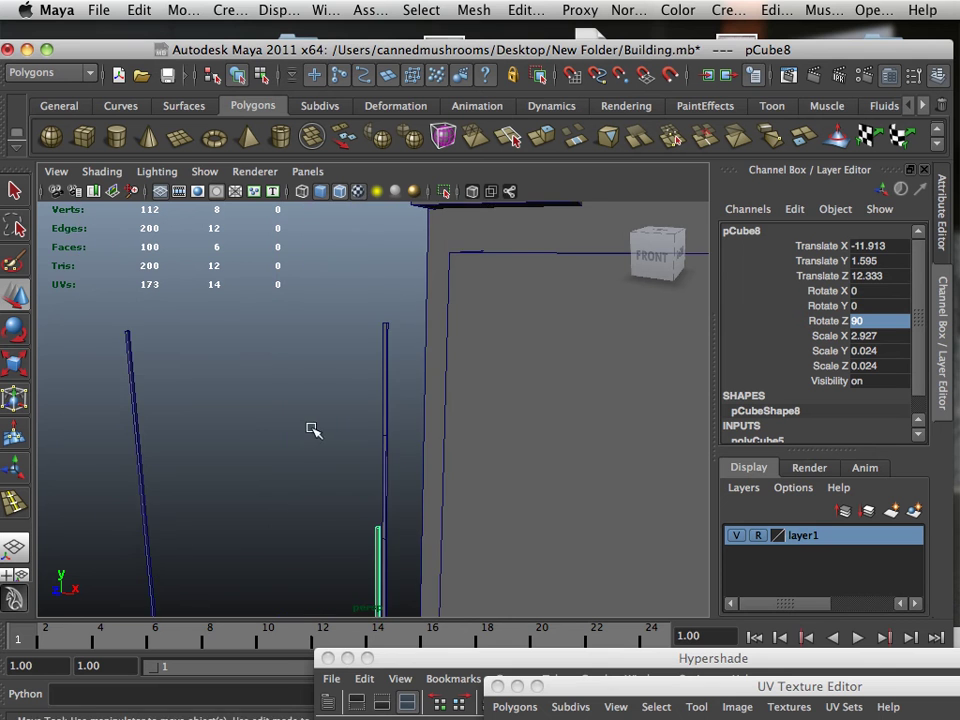
alt+drag(313, 430, 306, 400)
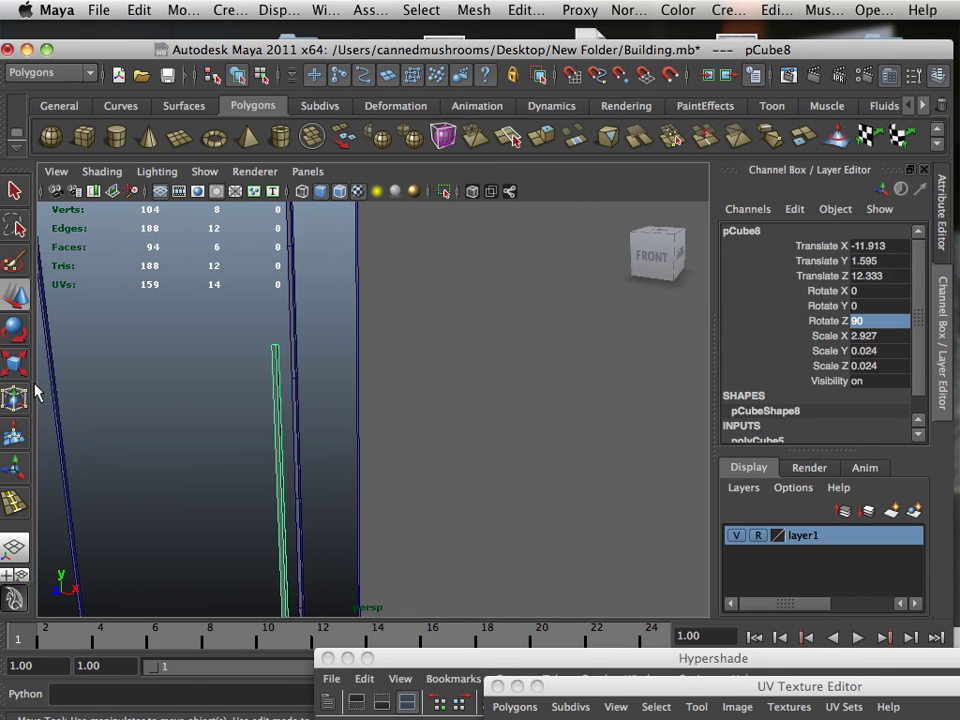
alt+drag(107, 407, 233, 415)
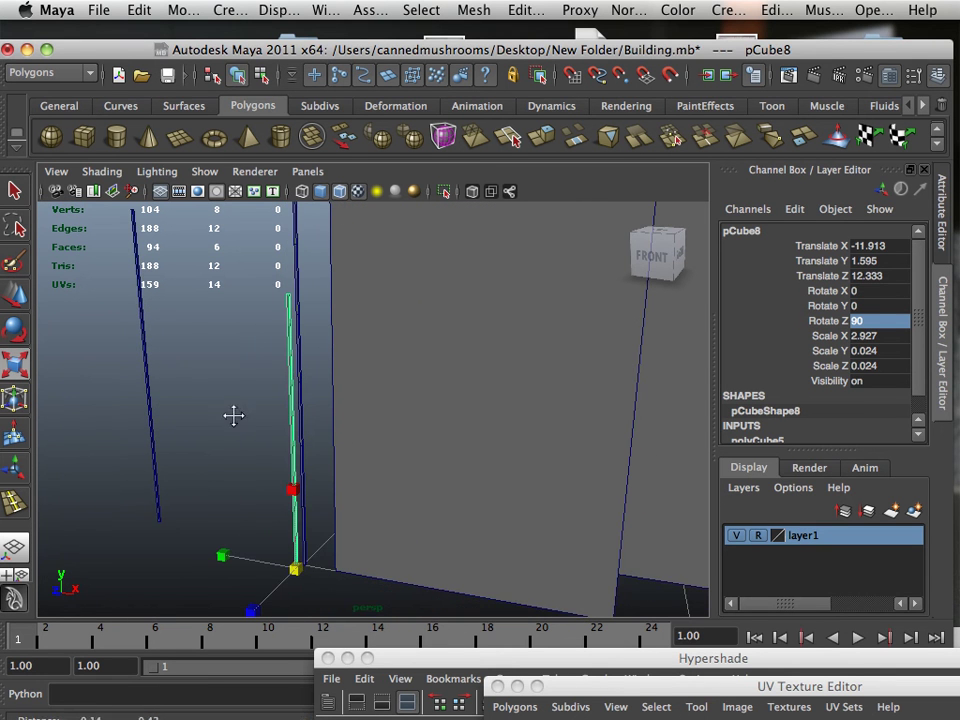
drag(294, 558, 307, 496)
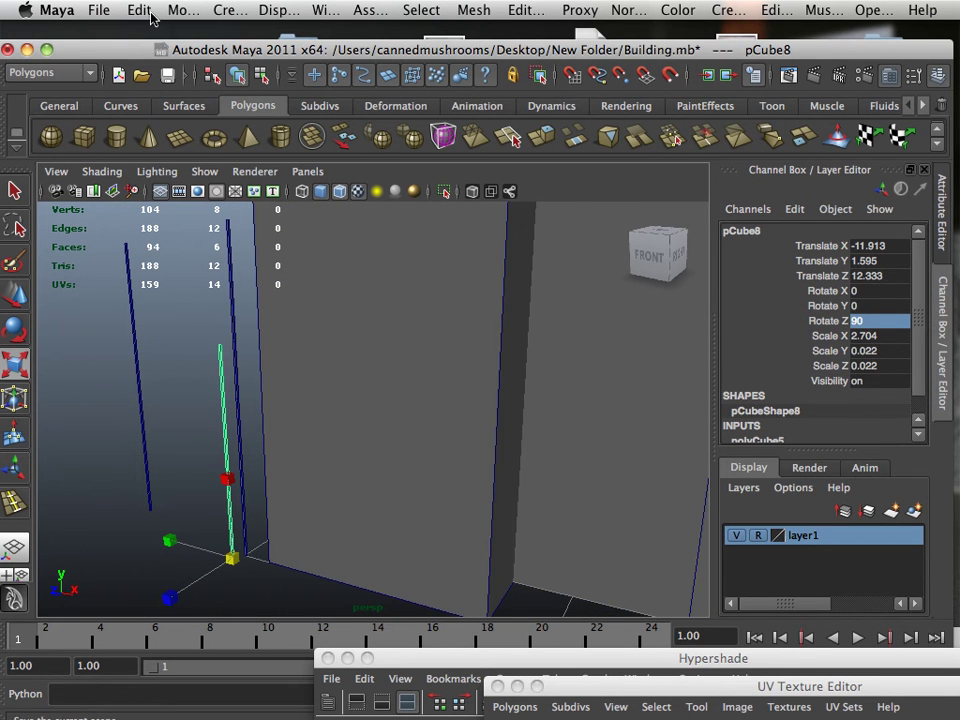
- Center the bar's pivot and lay the bar horizontal again with Rotate Z 0
click(184, 11)
click(229, 213)
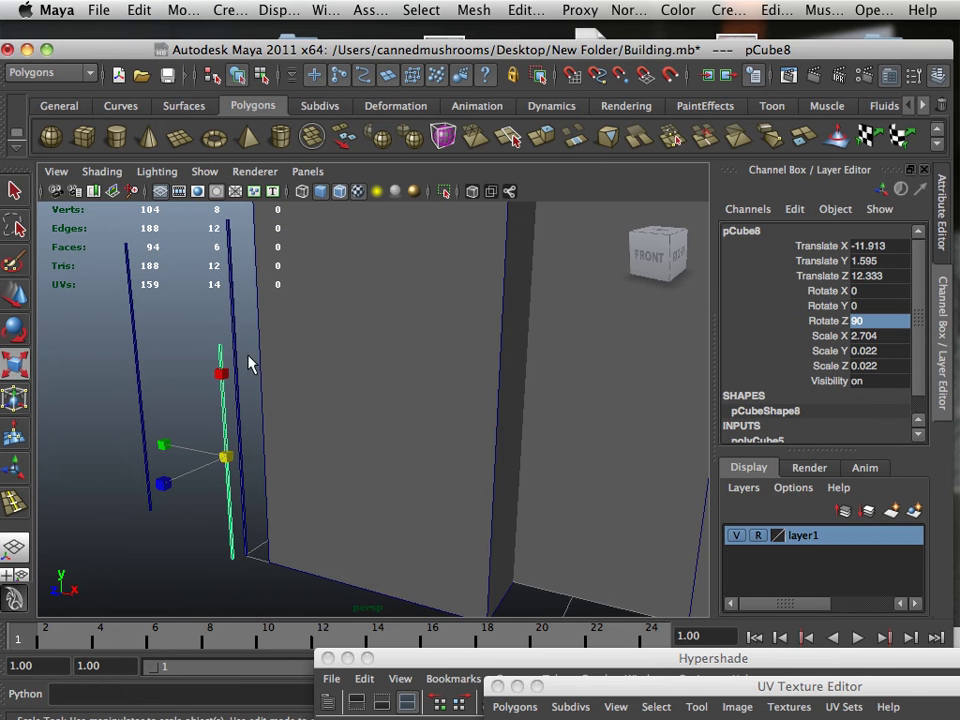
click(866, 321)
click(870, 305)
click(873, 321)
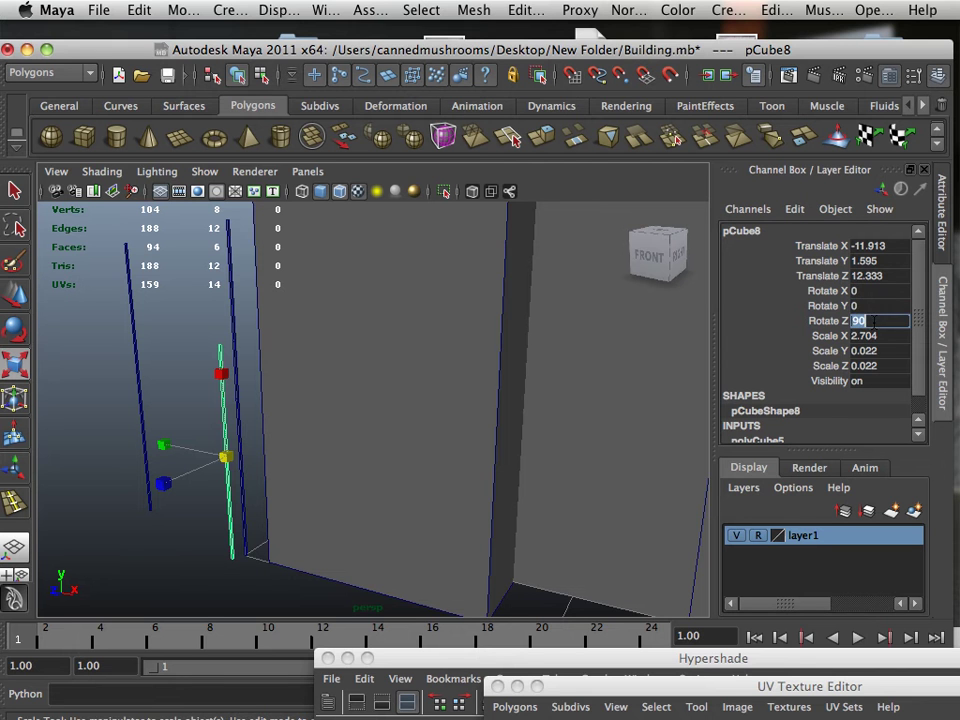
text(0)
key(Return)
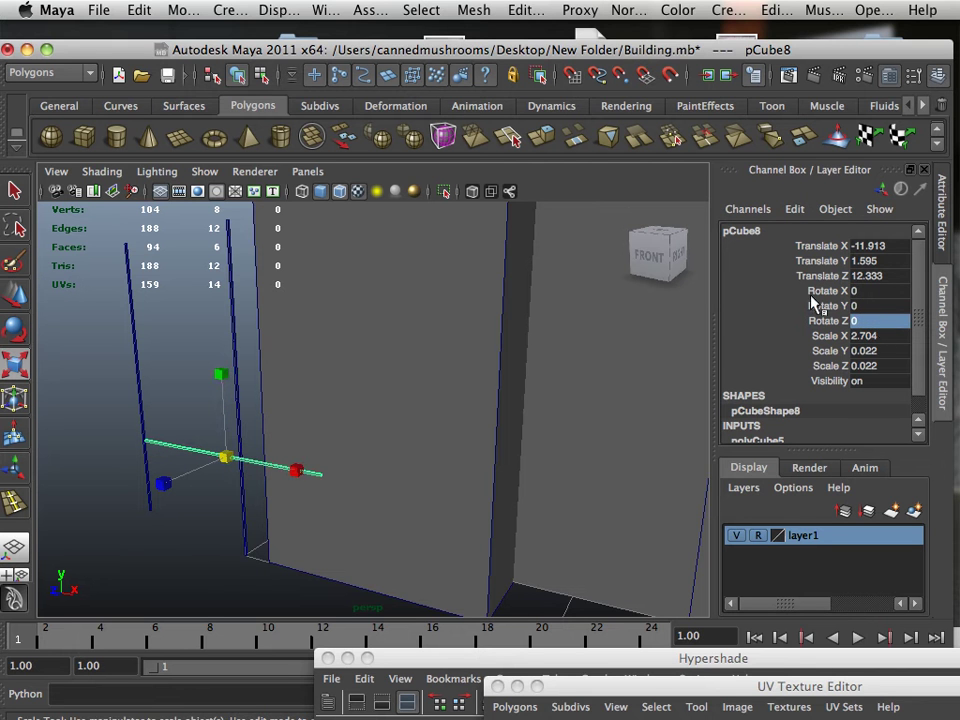
- Move the horizontal bar onto the pole beside the door, to about X -11.995, Y 2.659, Z 12.001
click(14, 292)
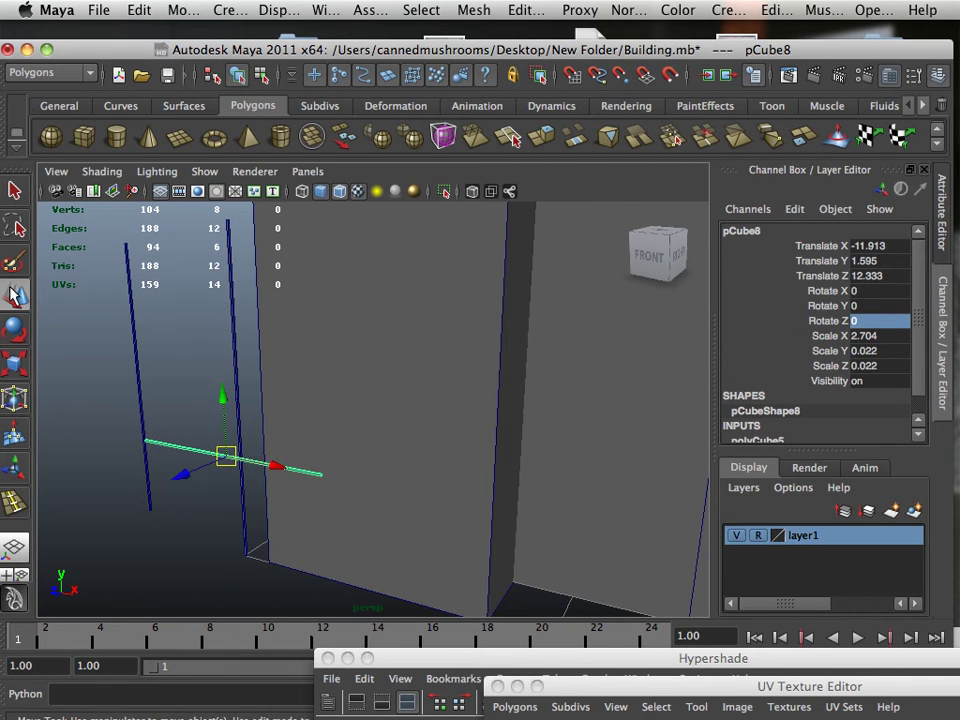
drag(224, 400, 204, 373)
alt+drag(204, 373, 216, 373)
alt+right_drag(216, 373, 343, 399)
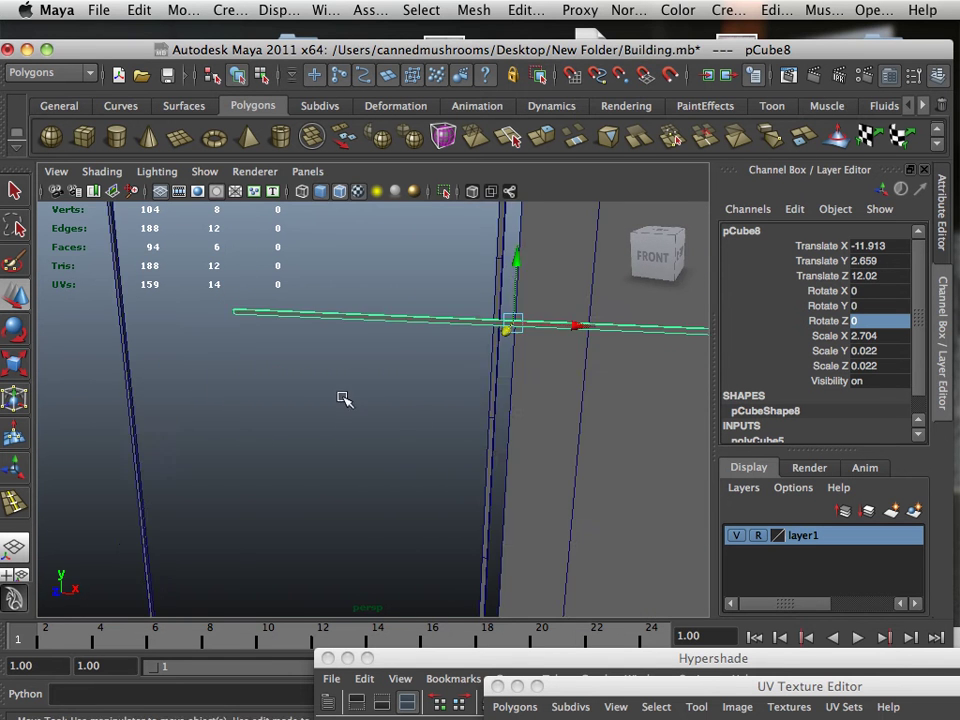
alt+middle_drag(362, 398, 349, 408)
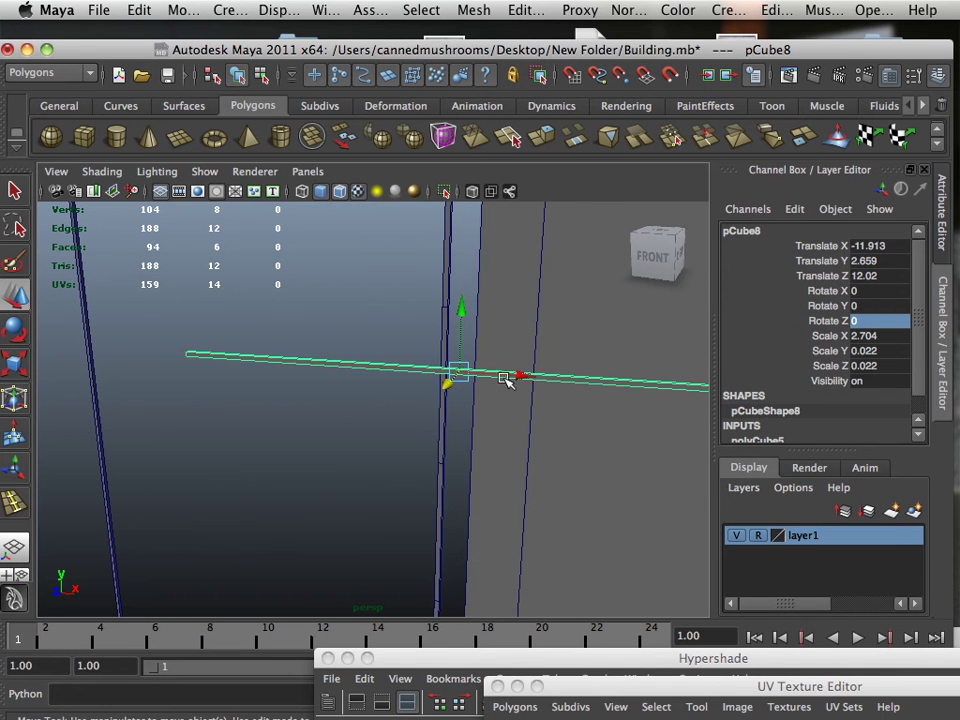
drag(511, 374, 422, 405)
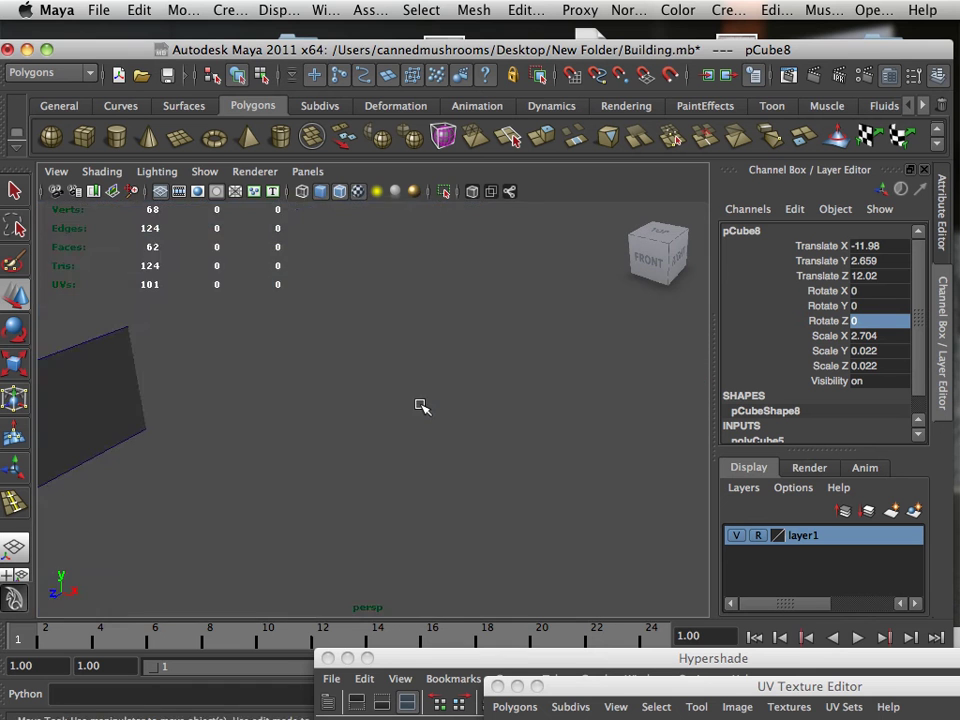
alt+middle_drag(422, 406, 477, 351)
scroll(484, 376, up, 2)
drag(375, 553, 375, 553)
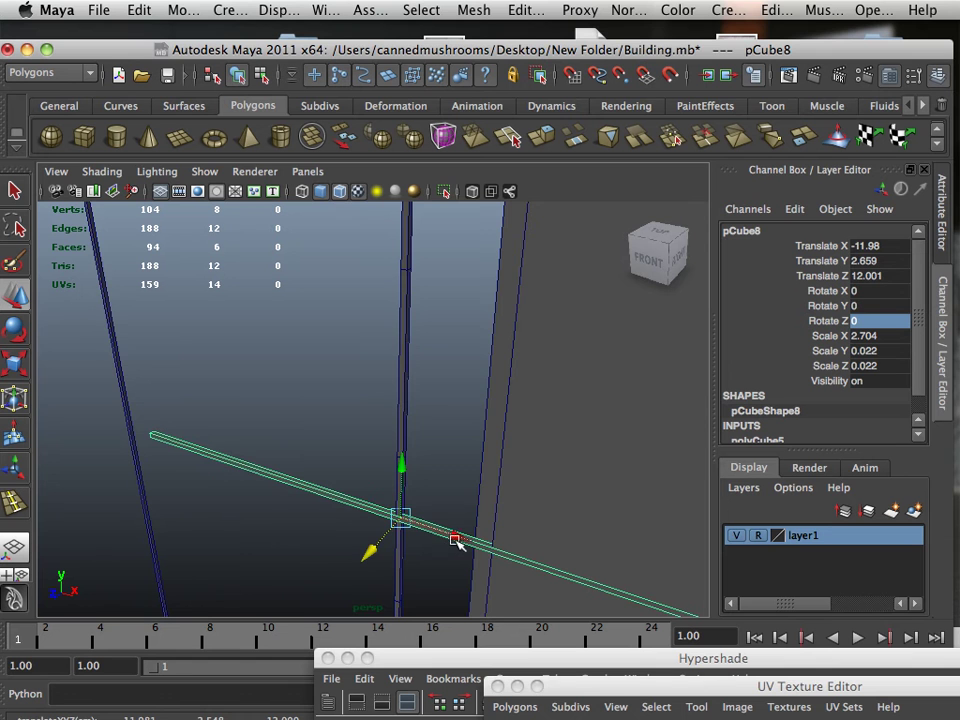
drag(458, 540, 384, 507)
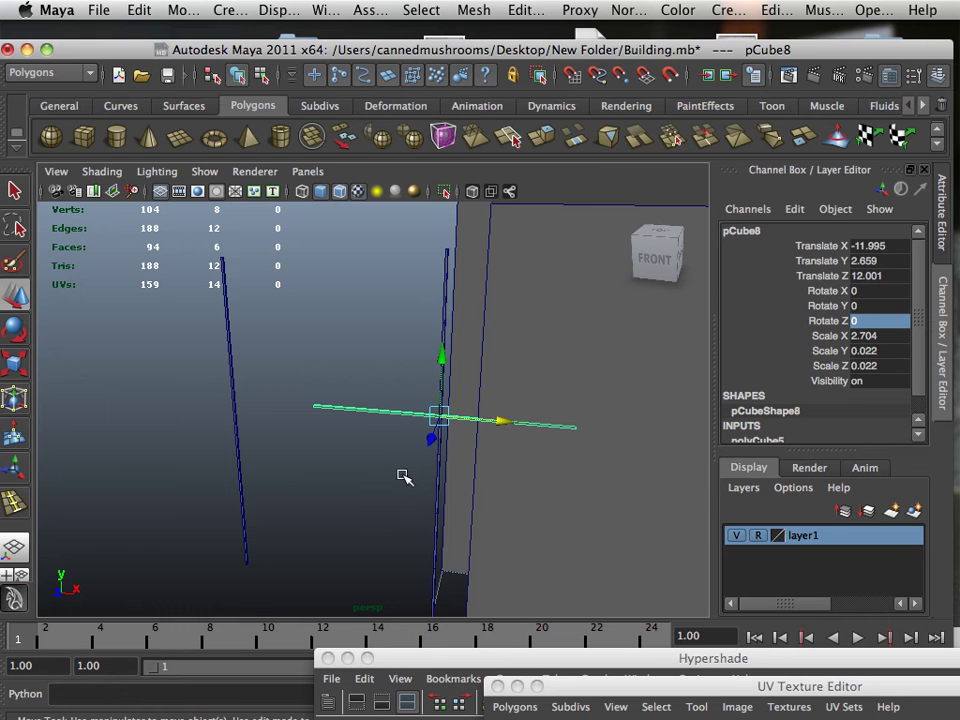
- Duplicate the horizontal bar and move the copy along X to about -14.948, near the freestanding pole
key(ctrl+d)
drag(498, 425, 186, 390)
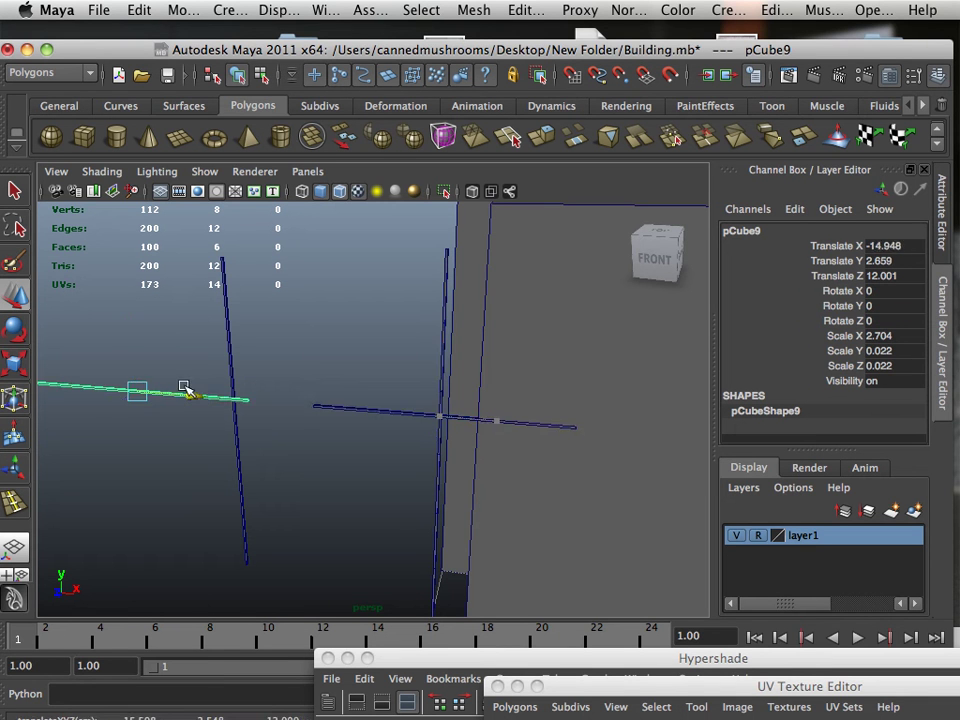
- Add the original horizontal bar beside the door to layer1 and set the layer's display type to reference
click(422, 416)
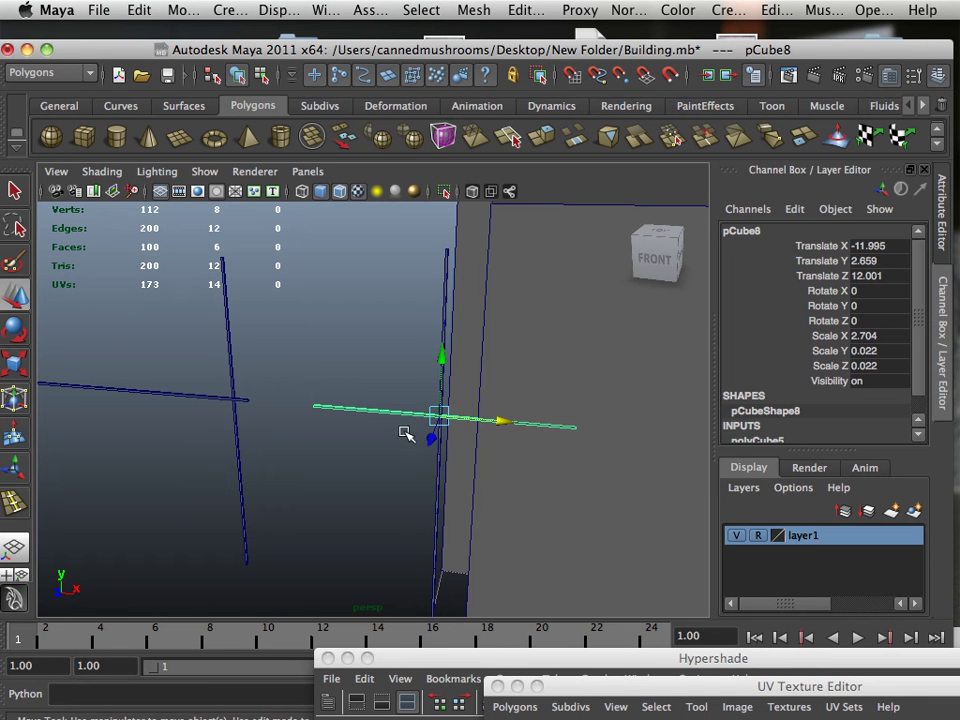
right_click(828, 540)
click(830, 343)
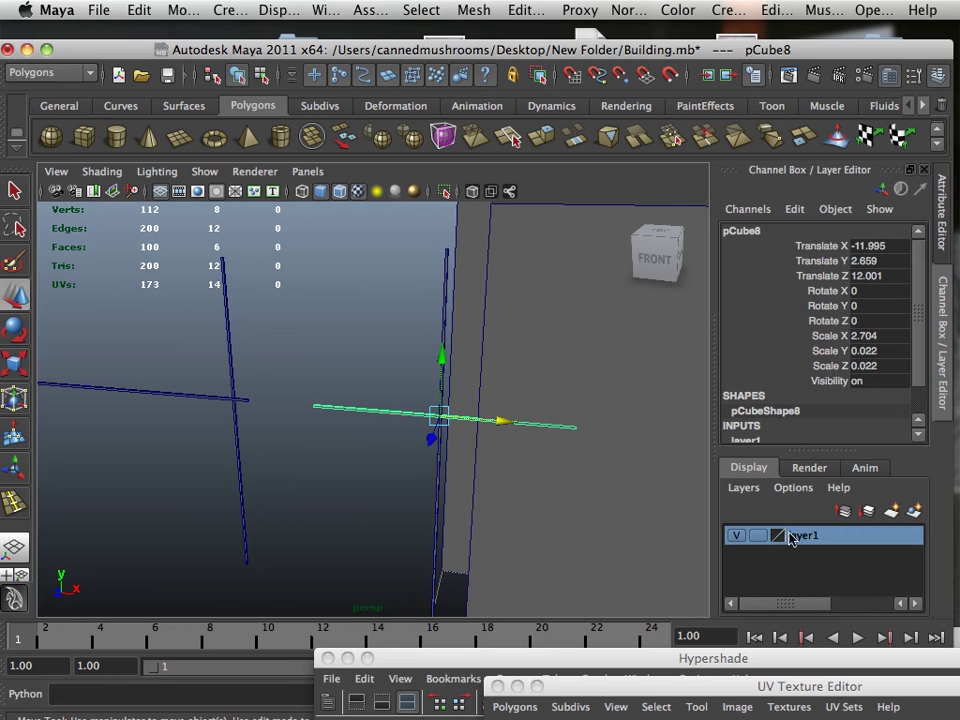
click(760, 536)
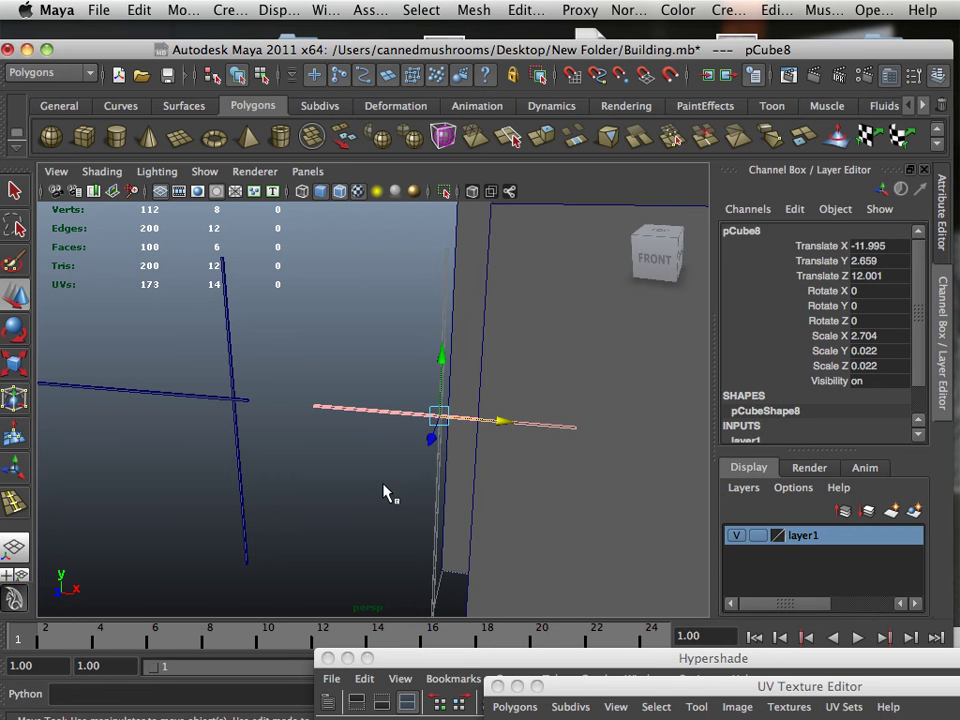
click(760, 535)
click(760, 537)
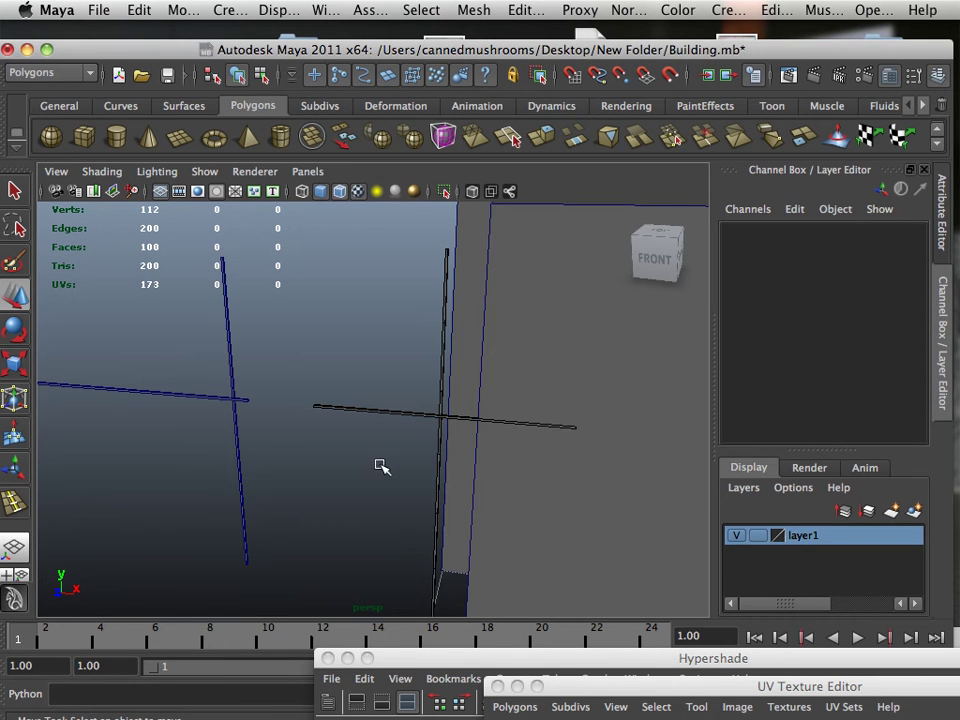
- Move the freestanding horizontal bar along X to about -14.579 so it is centered across the freestanding pole
alt+right_drag(345, 441, 275, 411)
alt+middle_drag(275, 411, 272, 399)
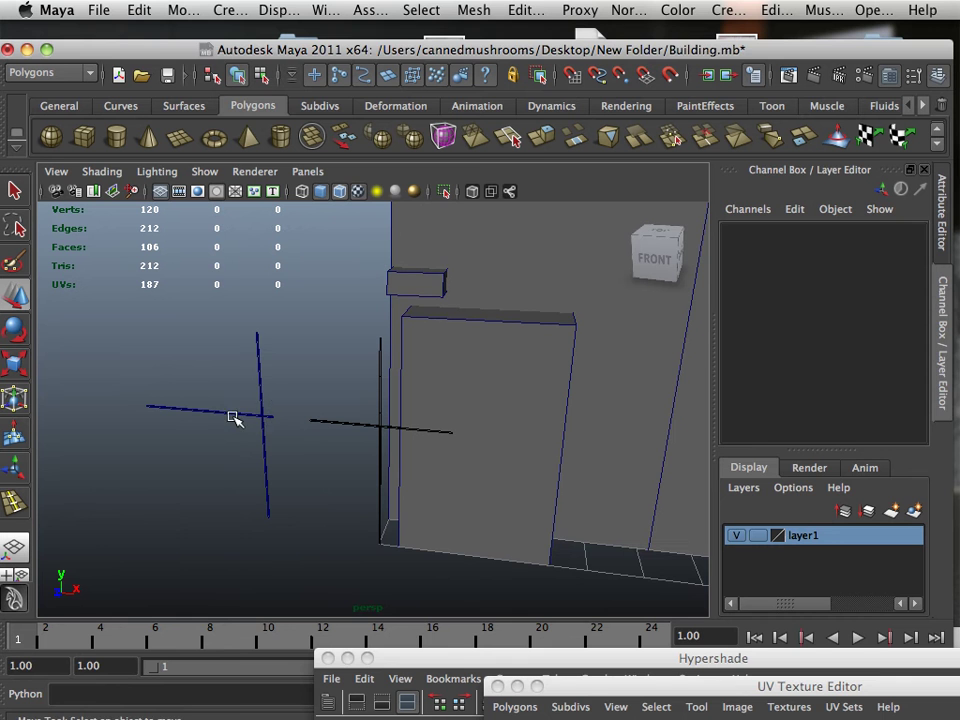
click(232, 417)
drag(214, 412, 262, 414)
alt+right_drag(250, 416, 345, 458)
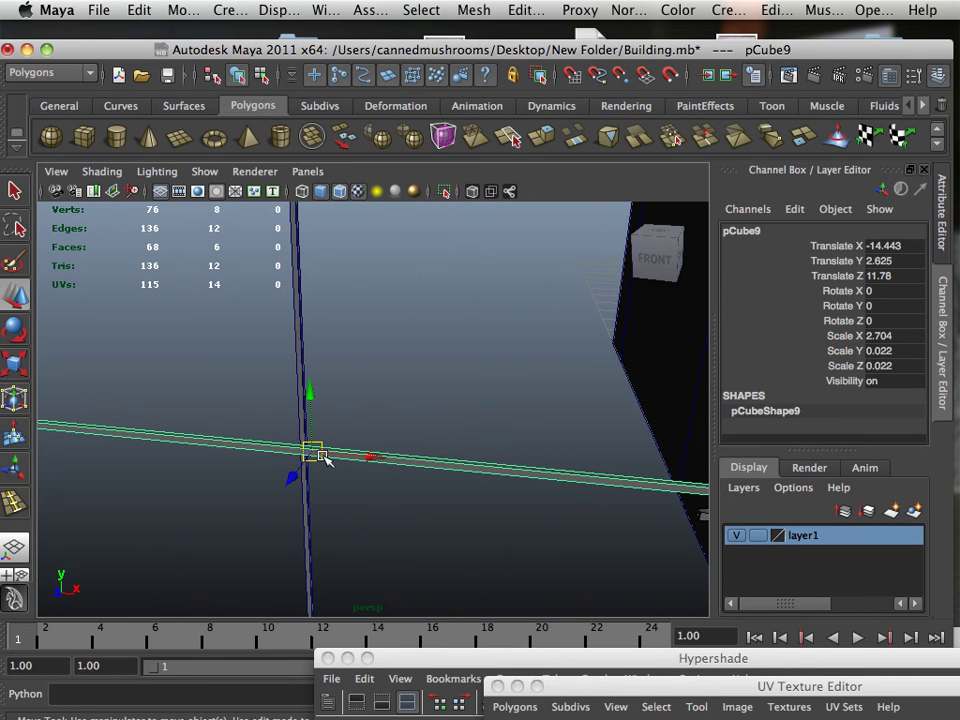
drag(317, 456, 308, 417)
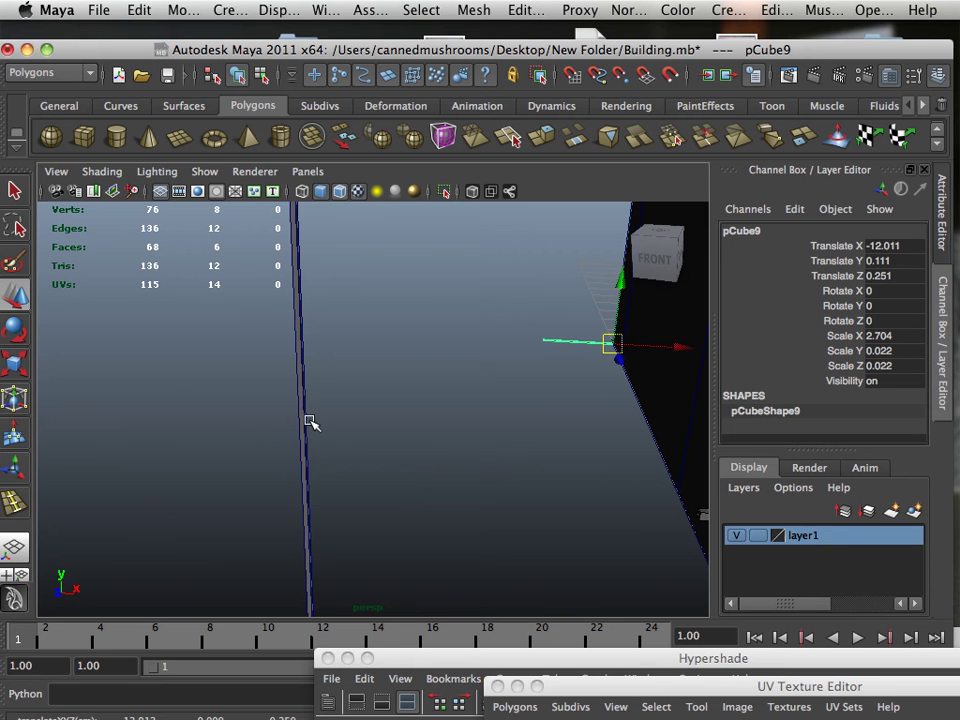
key(z)
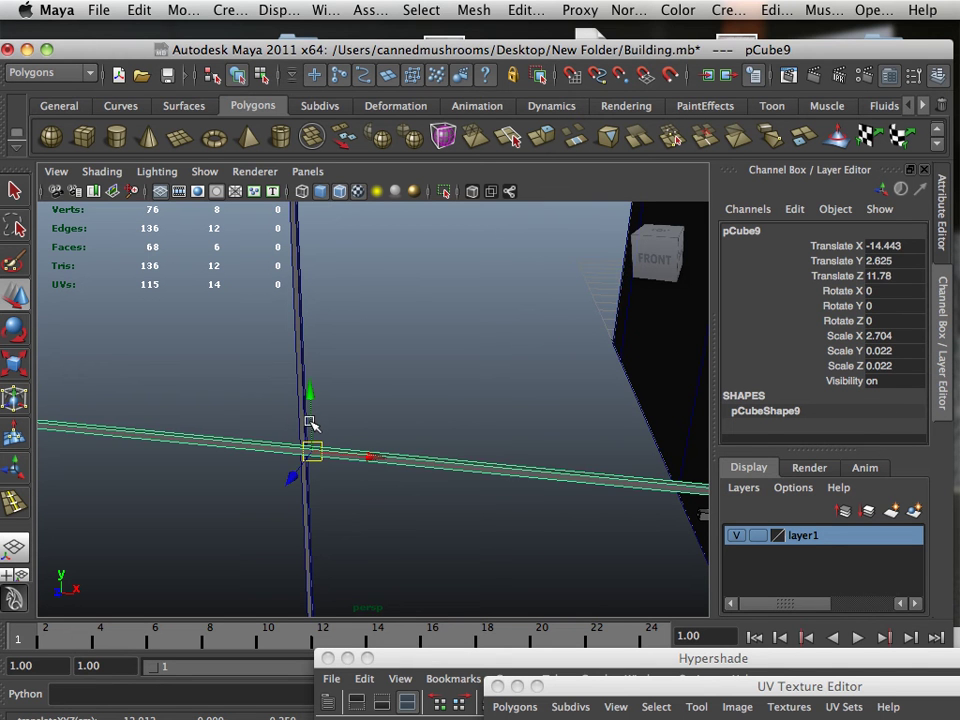
click(303, 349)
alt+drag(318, 380, 364, 356)
click(363, 358)
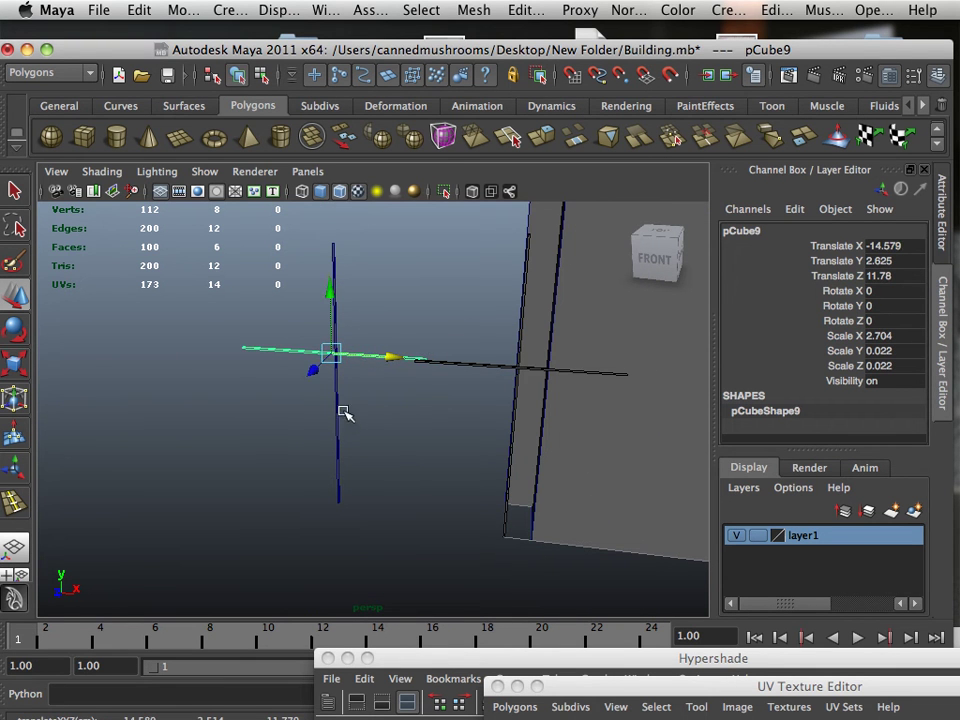
- Combine the freestanding horizontal bar and pole into one mesh and center its pivot
shift+click(345, 350)
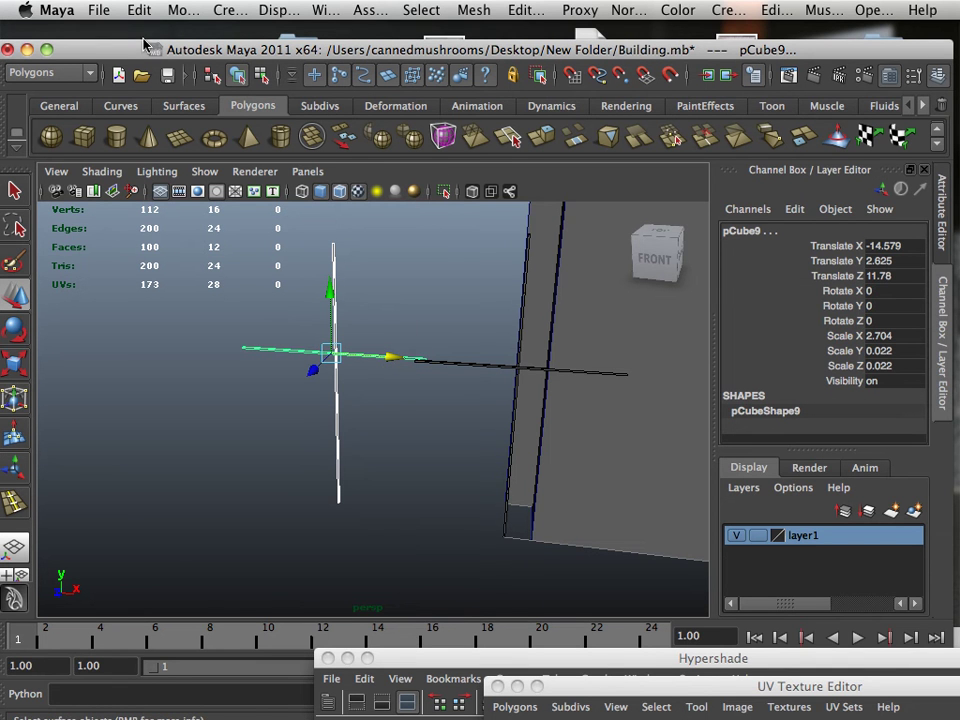
click(474, 12)
click(503, 39)
alt+drag(390, 274, 282, 402)
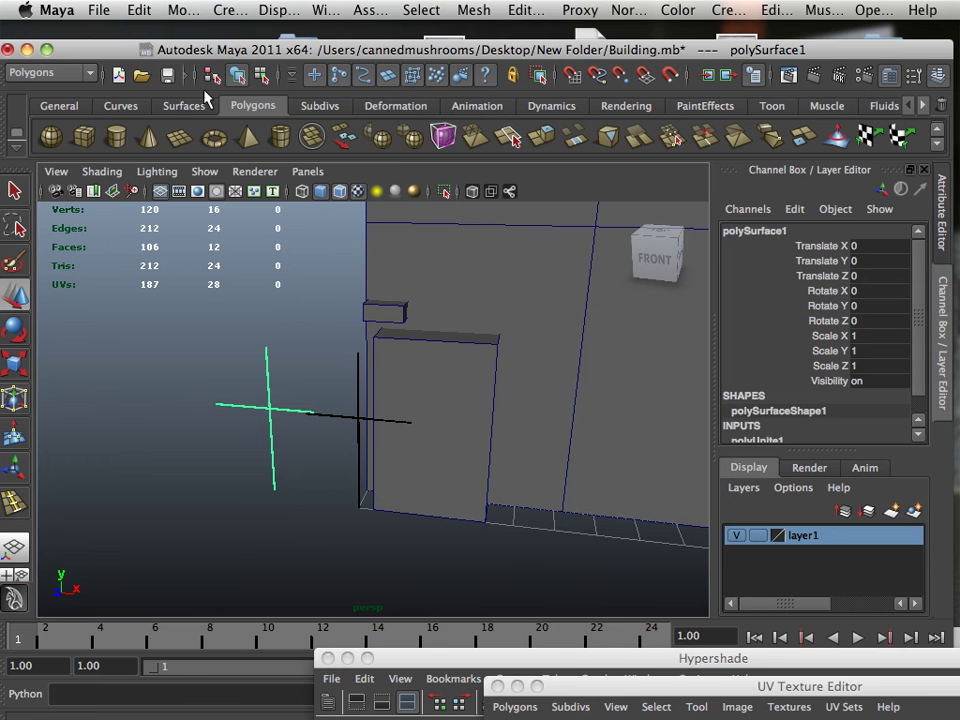
click(183, 10)
click(212, 213)
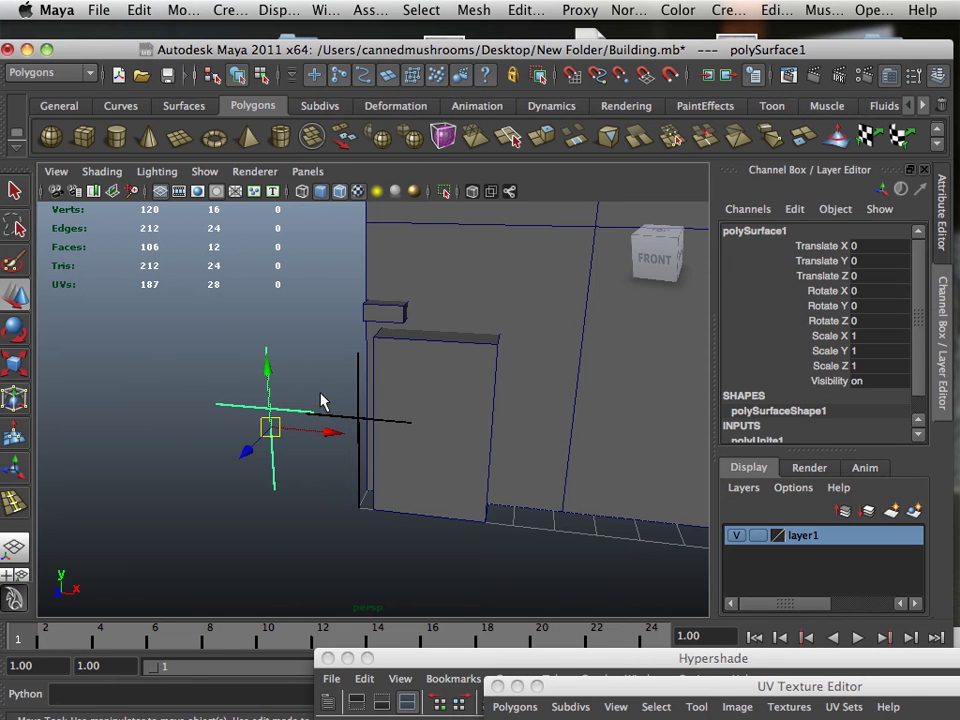
- Adjust the combined reference cross's pivot and move the cross in front of the door block
key(d)
key(v)
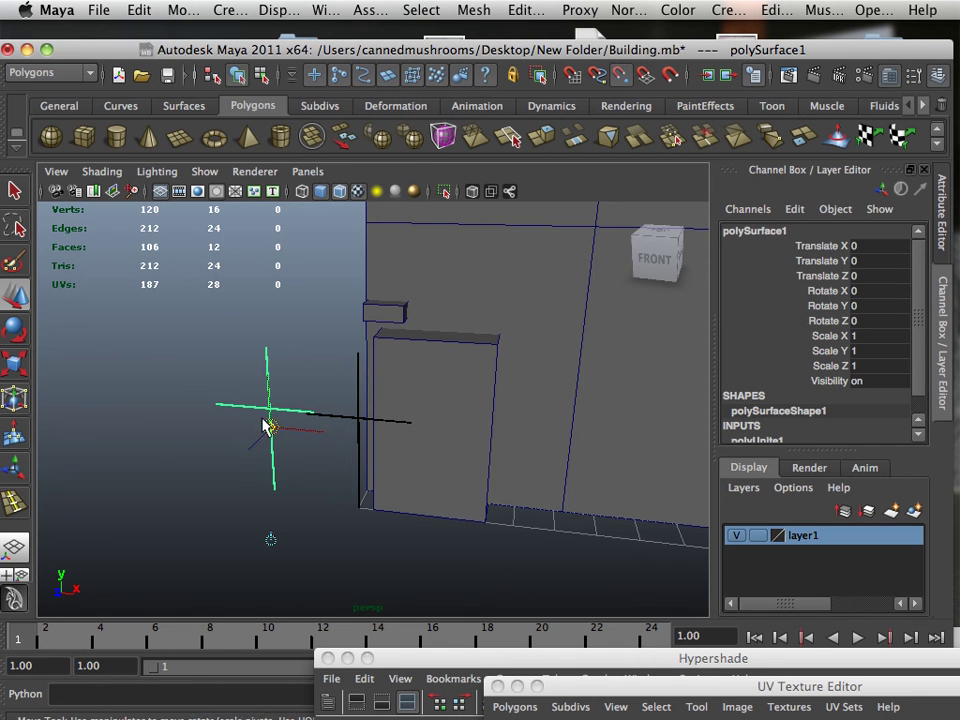
drag(268, 425, 149, 487)
alt+drag(149, 487, 287, 501)
alt+middle_drag(303, 470, 295, 487)
alt+right_drag(295, 487, 396, 498)
alt+middle_drag(373, 422, 361, 451)
- In the front view, move the door block along X to about -9.558, lining its side up with the width bar's end
click(361, 451)
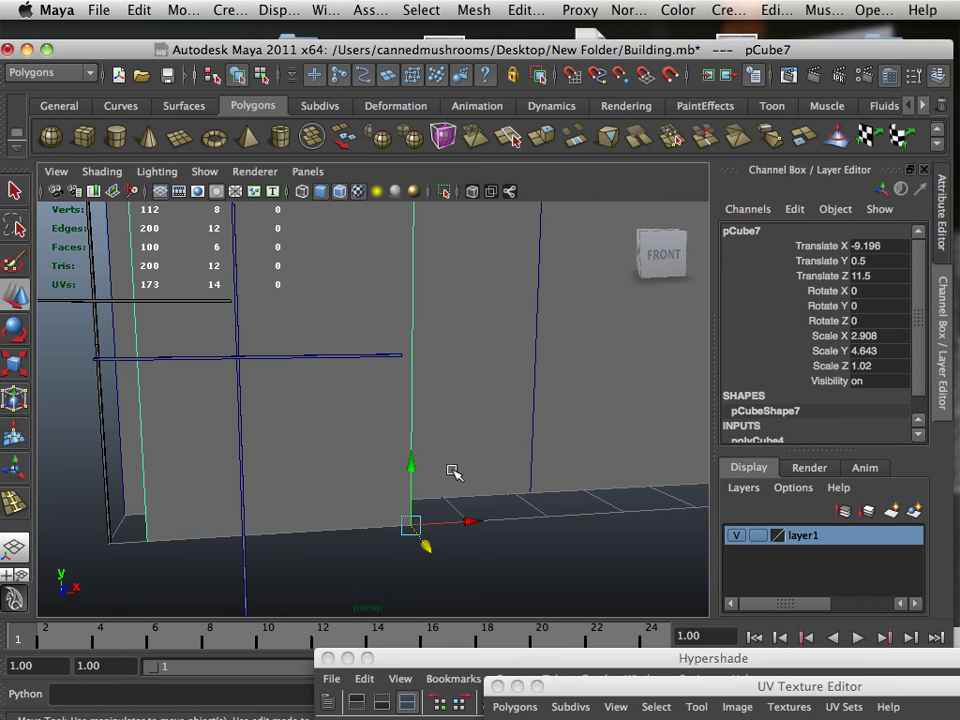
alt+right_drag(452, 470, 341, 451)
key(space)
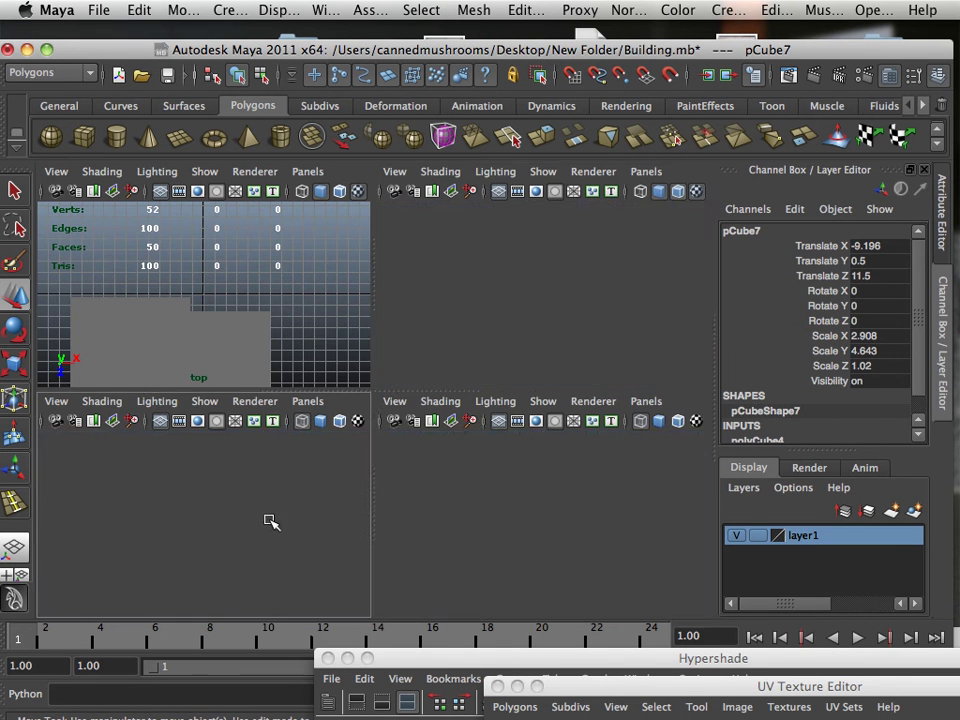
key(space)
alt+right_drag(386, 510, 303, 489)
alt+middle_drag(303, 489, 332, 390)
alt+right_drag(332, 390, 349, 508)
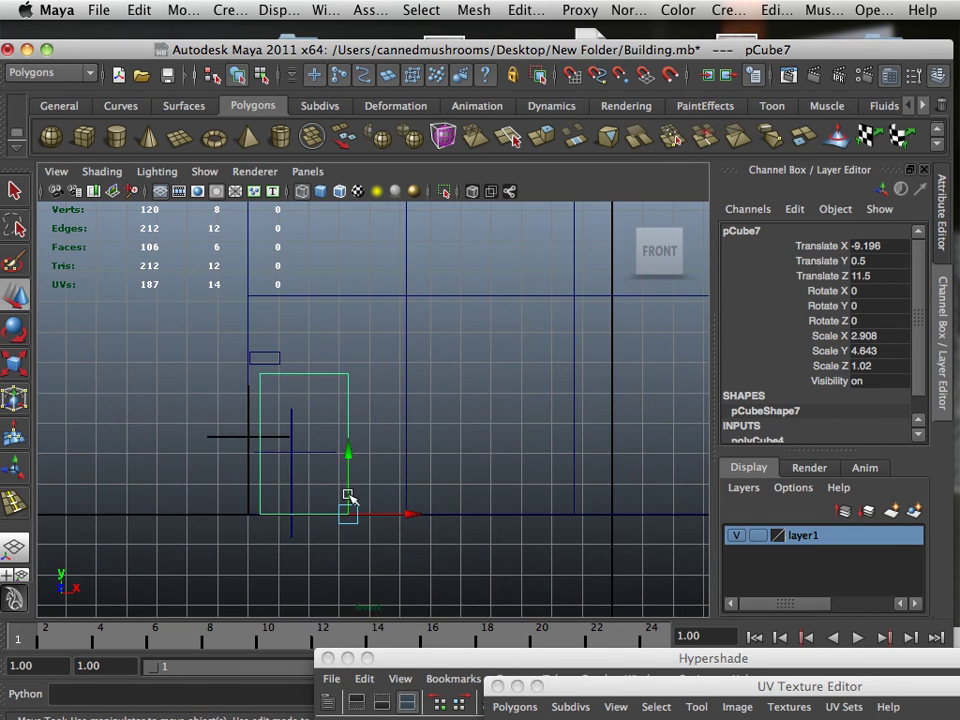
alt+middle_drag(349, 508, 394, 446)
alt+right_drag(394, 446, 505, 577)
alt+middle_drag(505, 577, 478, 460)
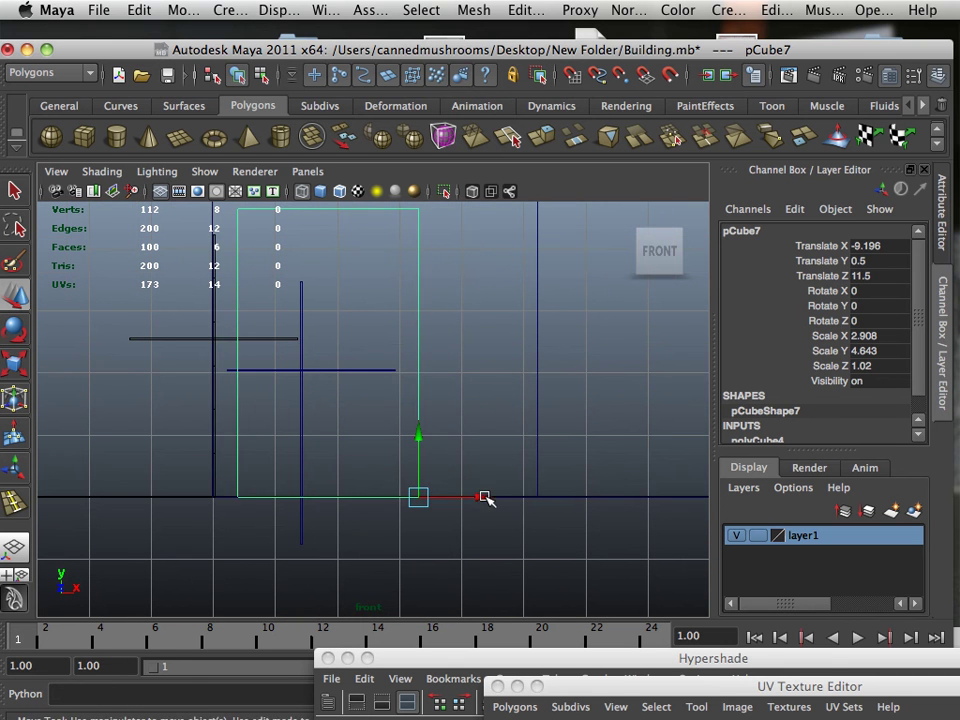
drag(485, 498, 462, 498)
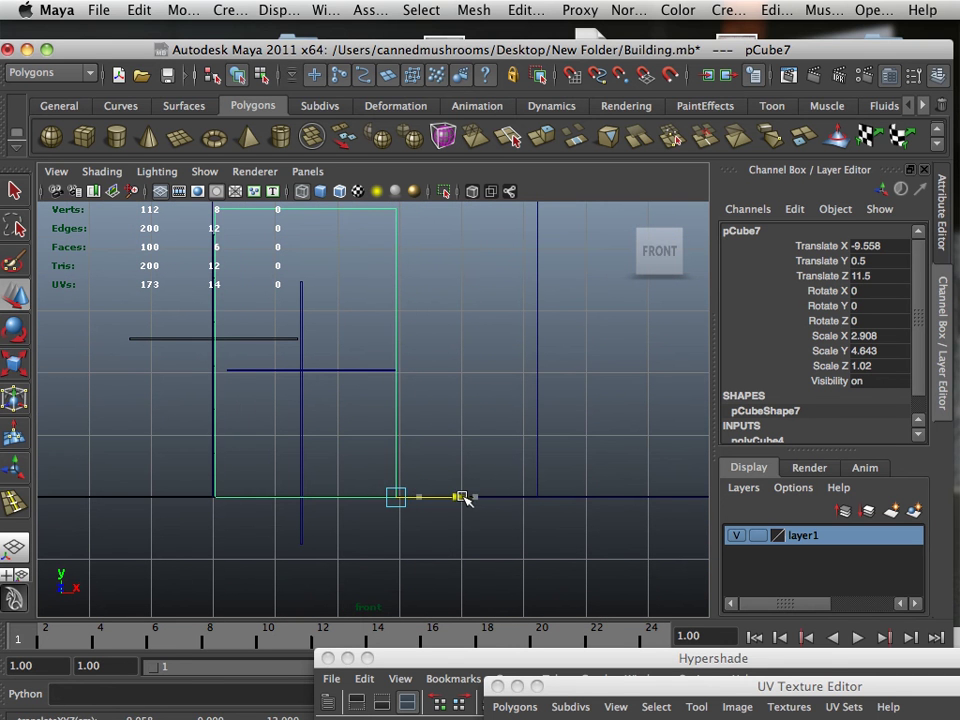
- Scale the door block uniformly to about 2.71 by 4.326 by 0.95, matching its width to the horizontal reference bar
click(20, 368)
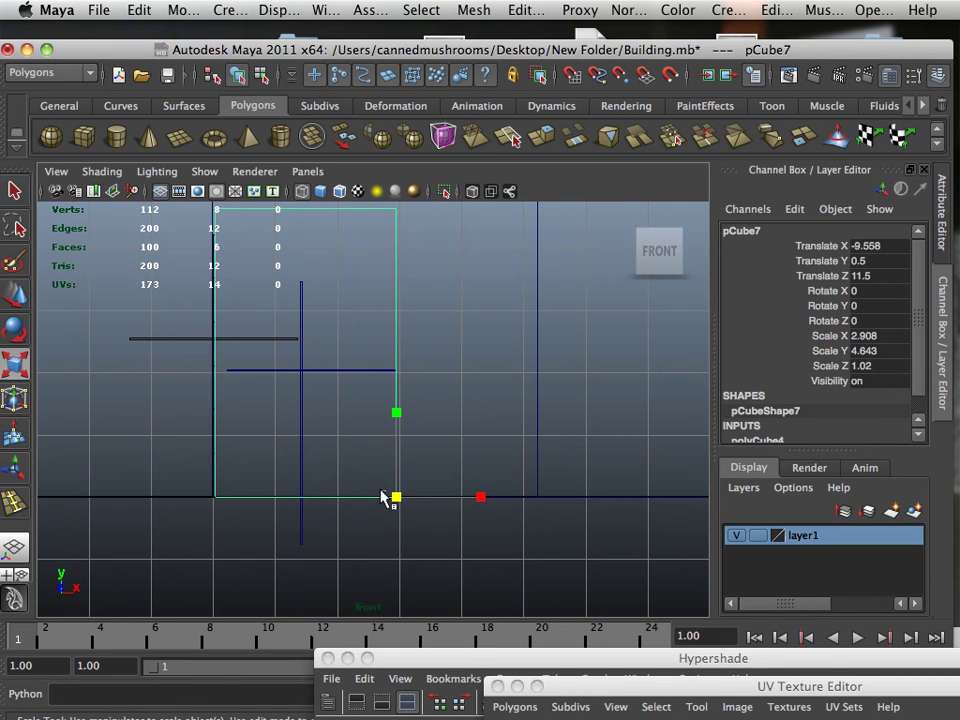
click(382, 491)
click(396, 488)
click(398, 497)
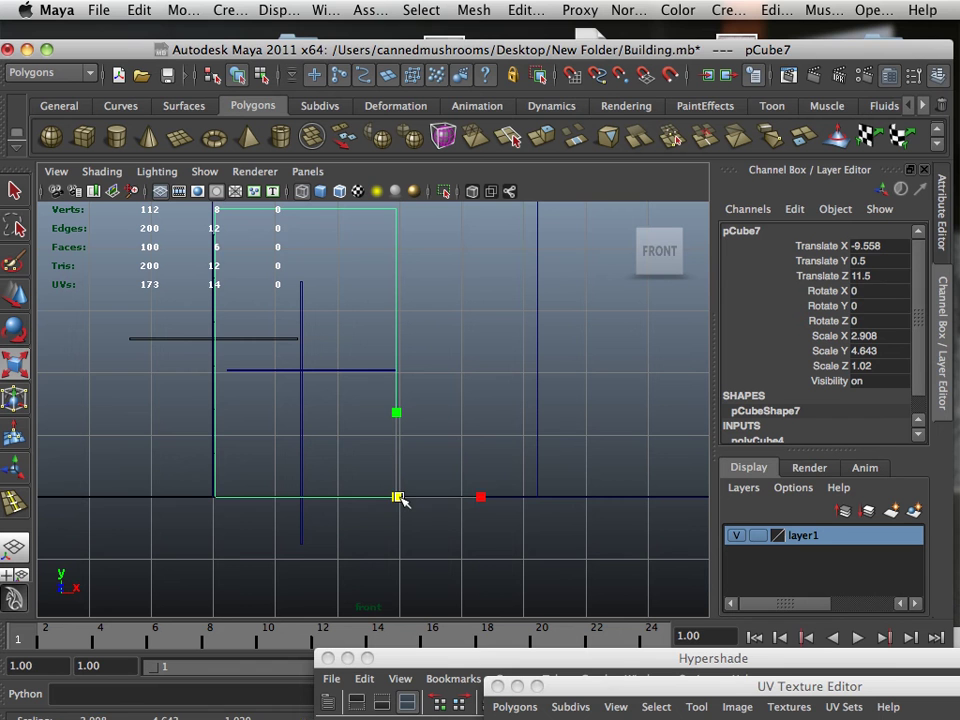
drag(398, 497, 375, 489)
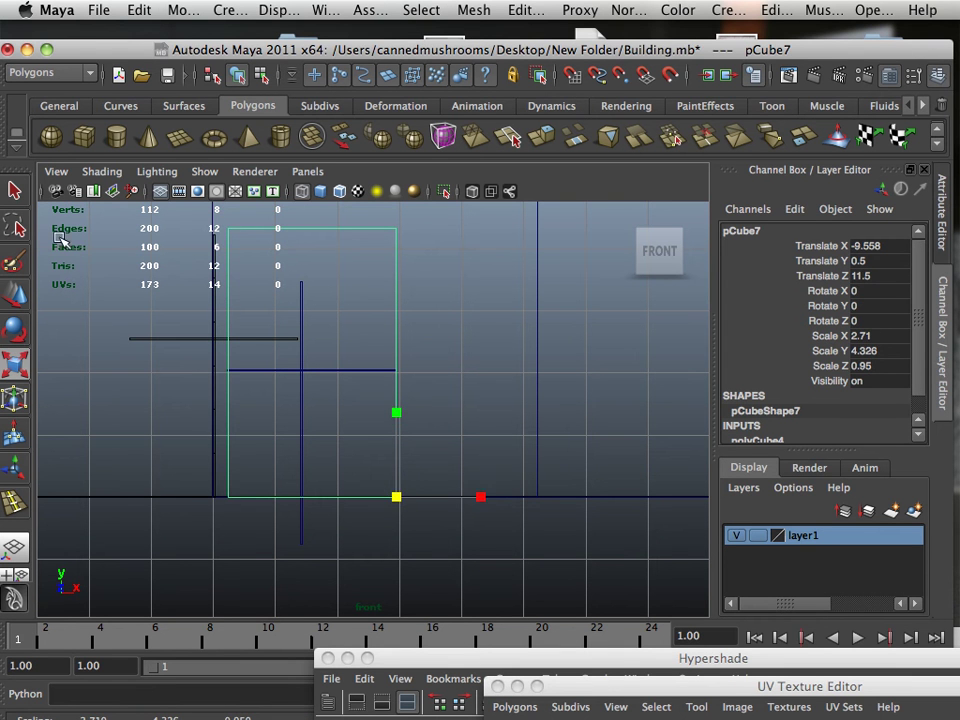
- Lower the door block to about Y -0.224, level with the height bar's base, and scale its height to about 4.586
click(15, 293)
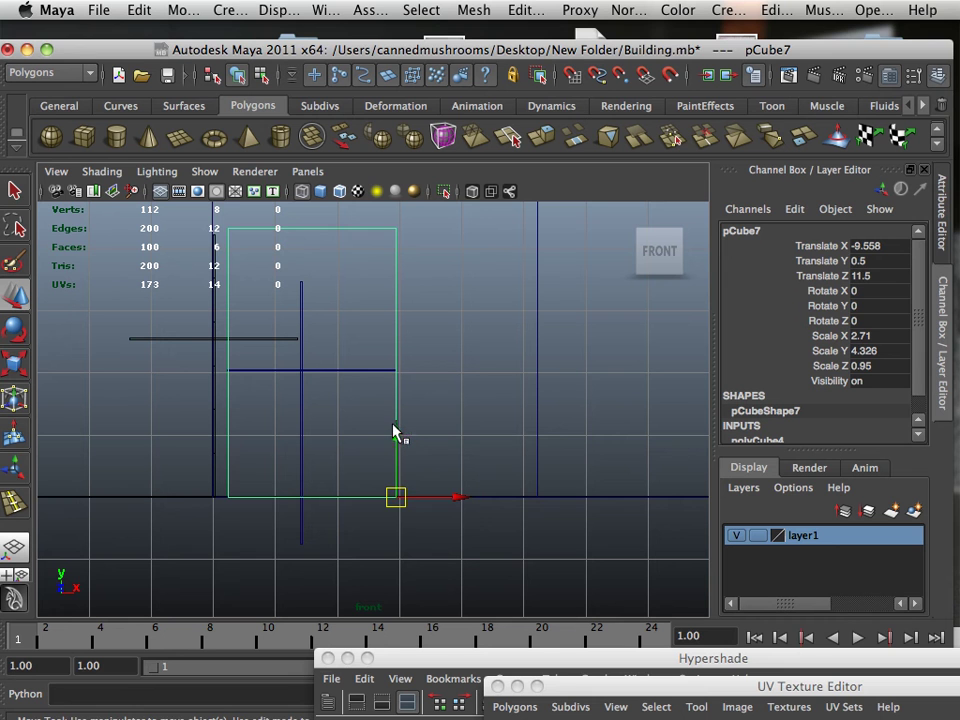
drag(395, 432, 397, 458)
key(r)
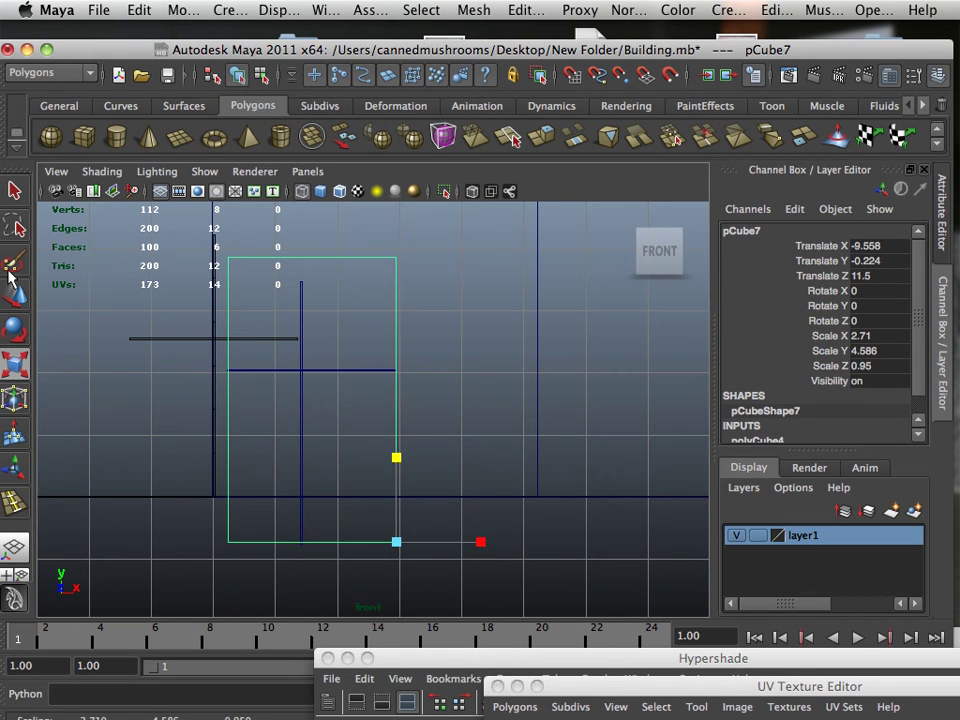
click(86, 317)
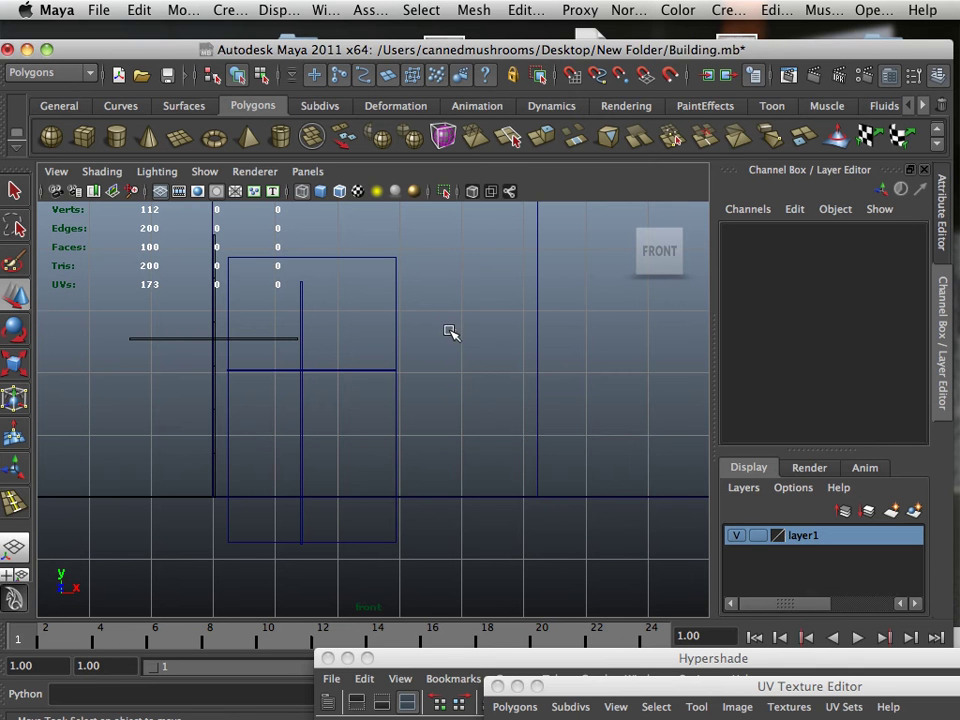
- Snap the door block's pivot to its back bottom corner and move the block to about X -3.338, Y 0.5, Z 11.45
click(396, 349)
key(space)
key(space)
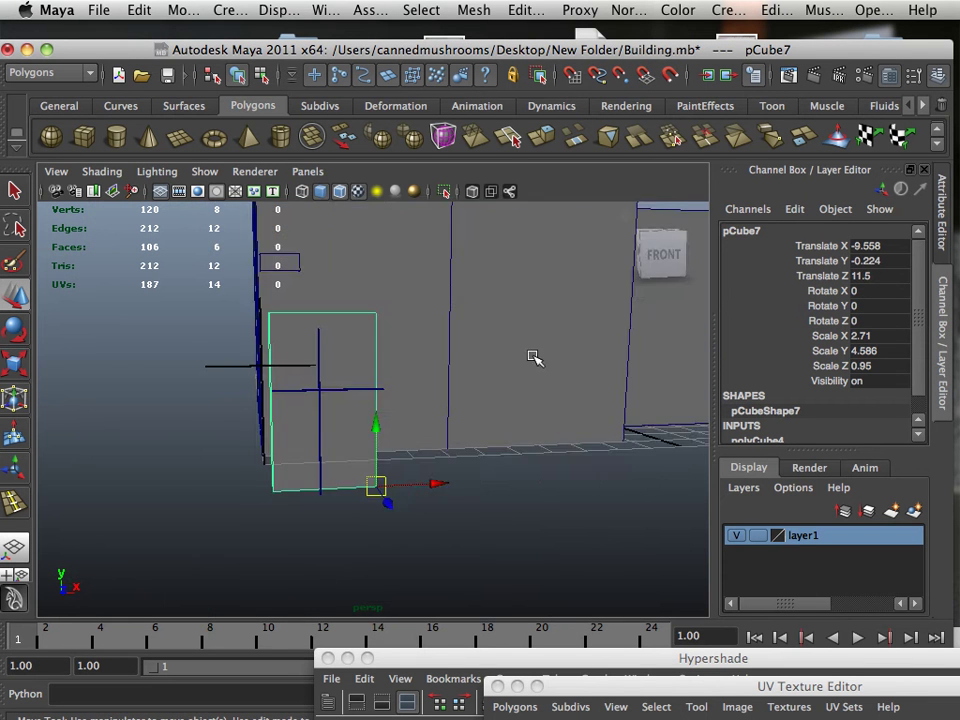
alt+right_drag(535, 358, 330, 354)
alt+drag(330, 354, 368, 400)
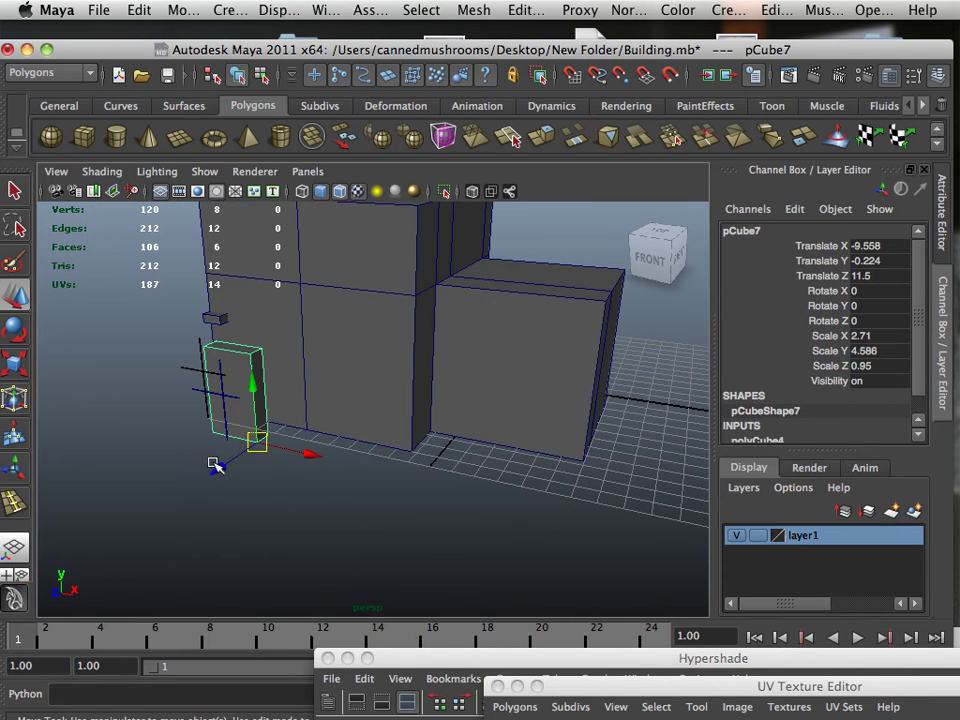
alt+right_drag(344, 485, 282, 472)
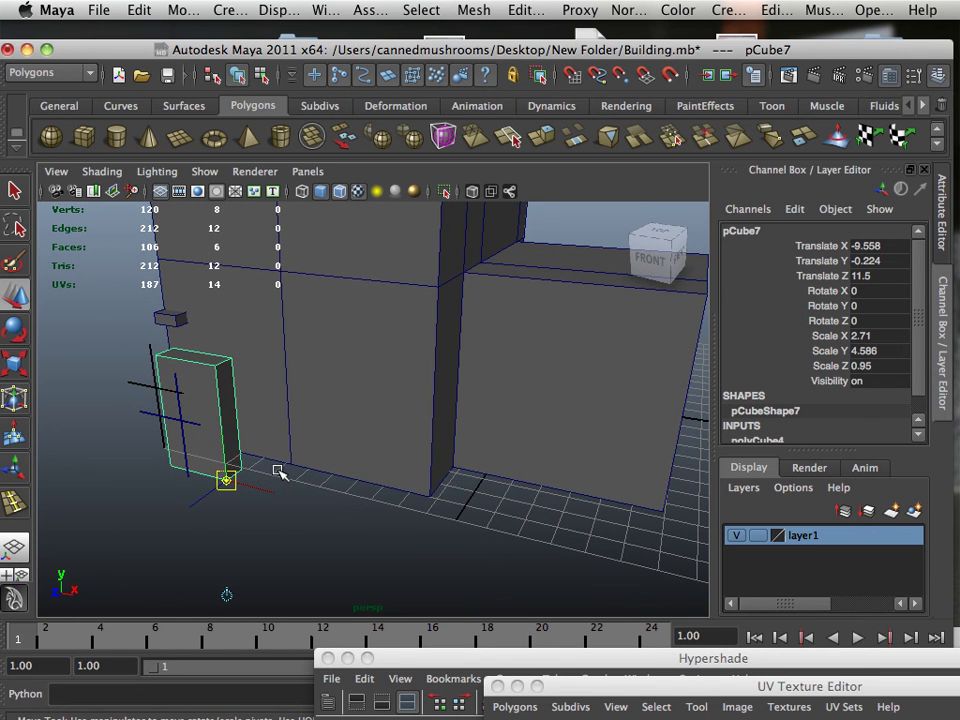
key(Home)
key(v)
drag(235, 487, 454, 519)
key(Home)
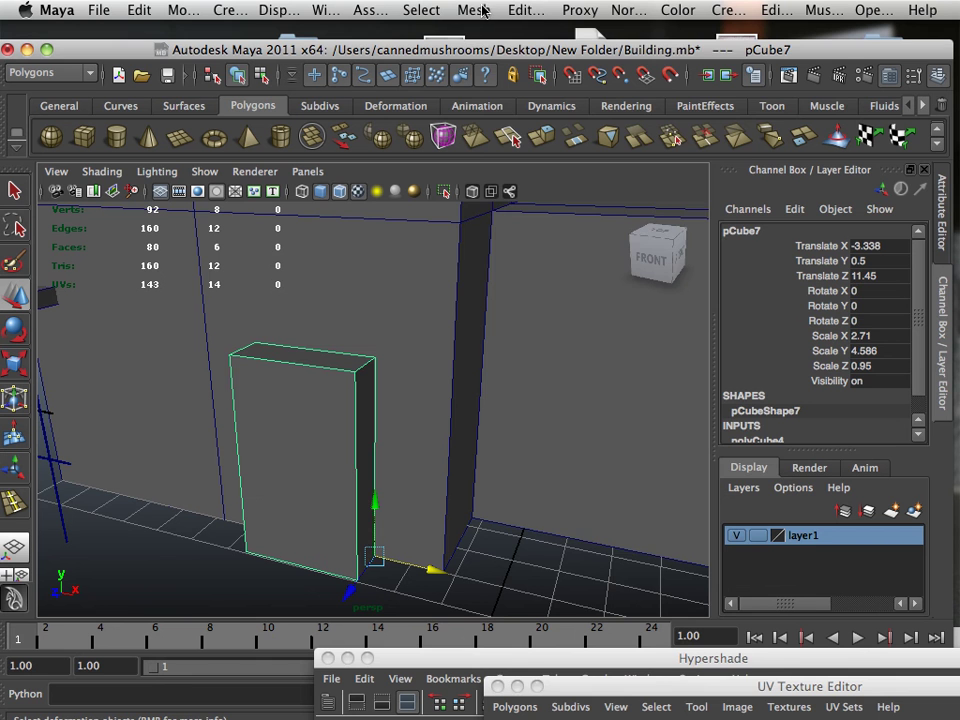
- Insert a horizontal edge loop around the building, level with the top of the door block
click(520, 12)
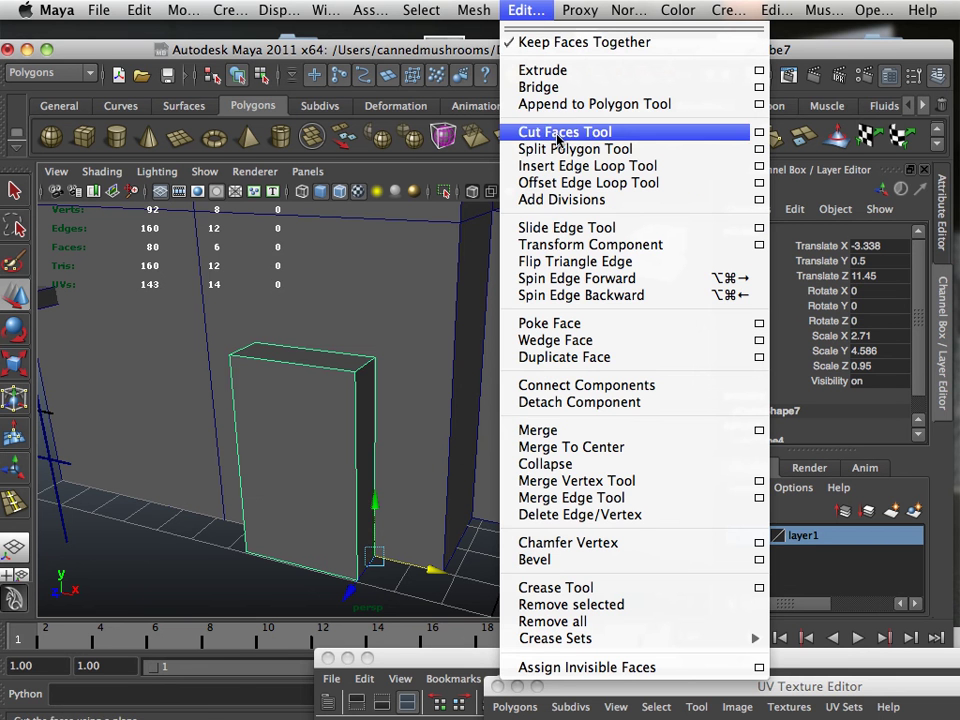
click(561, 165)
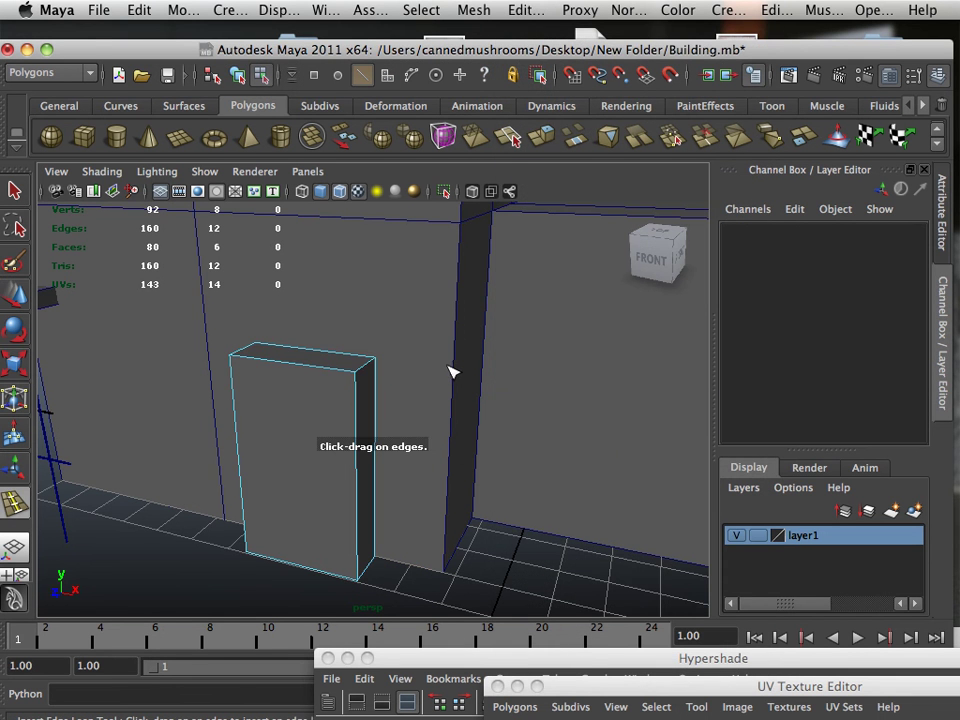
click(453, 372)
drag(453, 372, 445, 370)
scroll(456, 350, up, 2)
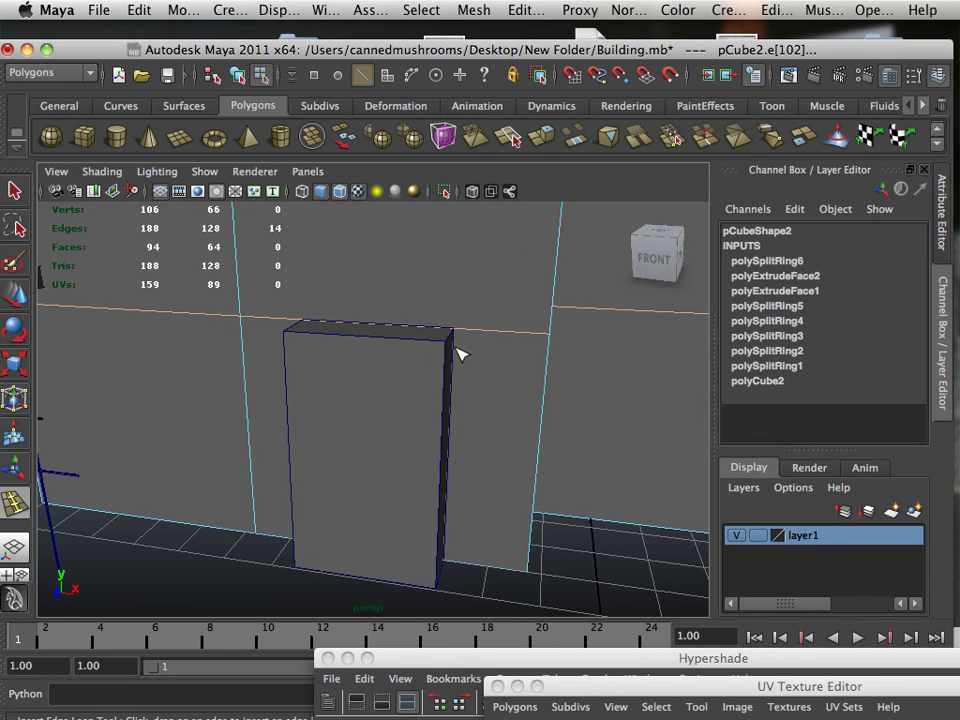
- In the front view, insert two vertical edge loops in the building in line with the door block's two sides
key(space)
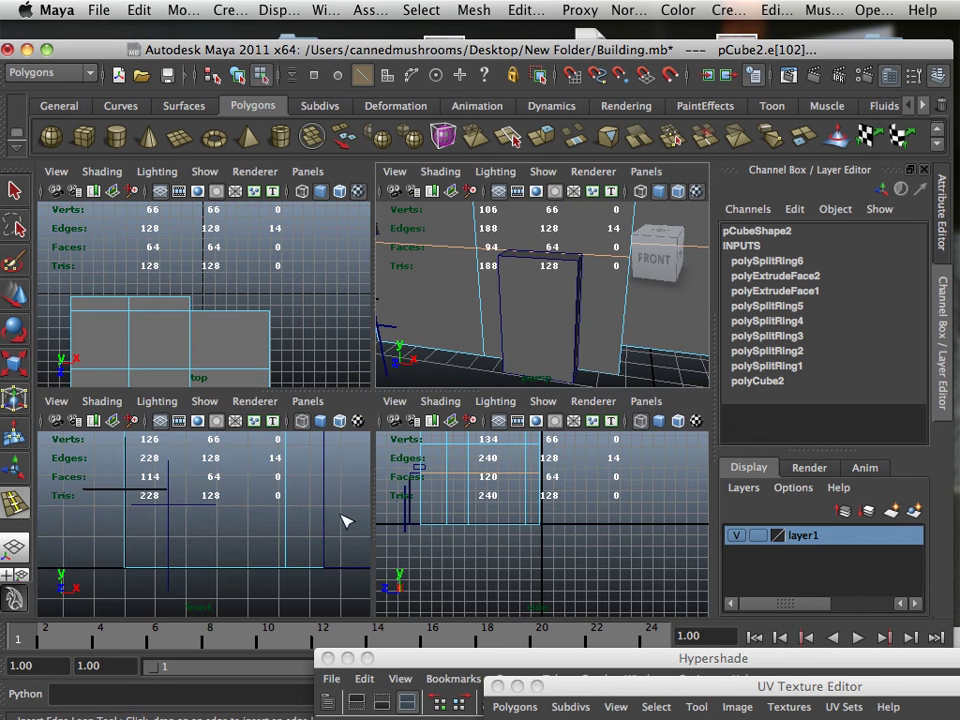
key(space)
alt+middle_drag(315, 390, 186, 429)
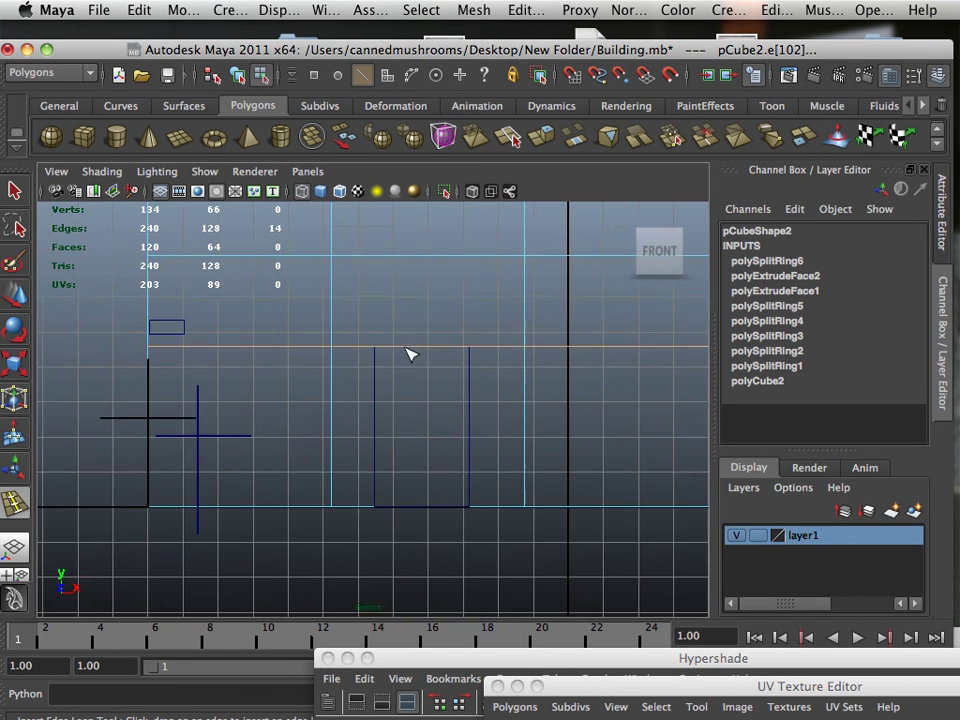
alt+middle_drag(410, 353, 347, 411)
alt+right_drag(347, 411, 420, 357)
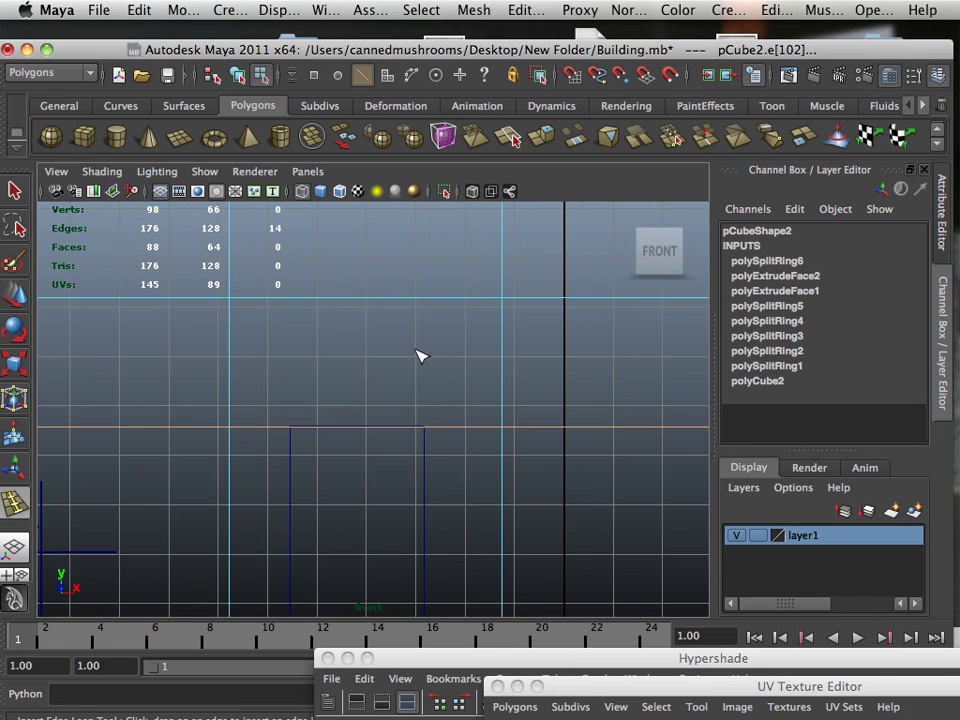
click(425, 299)
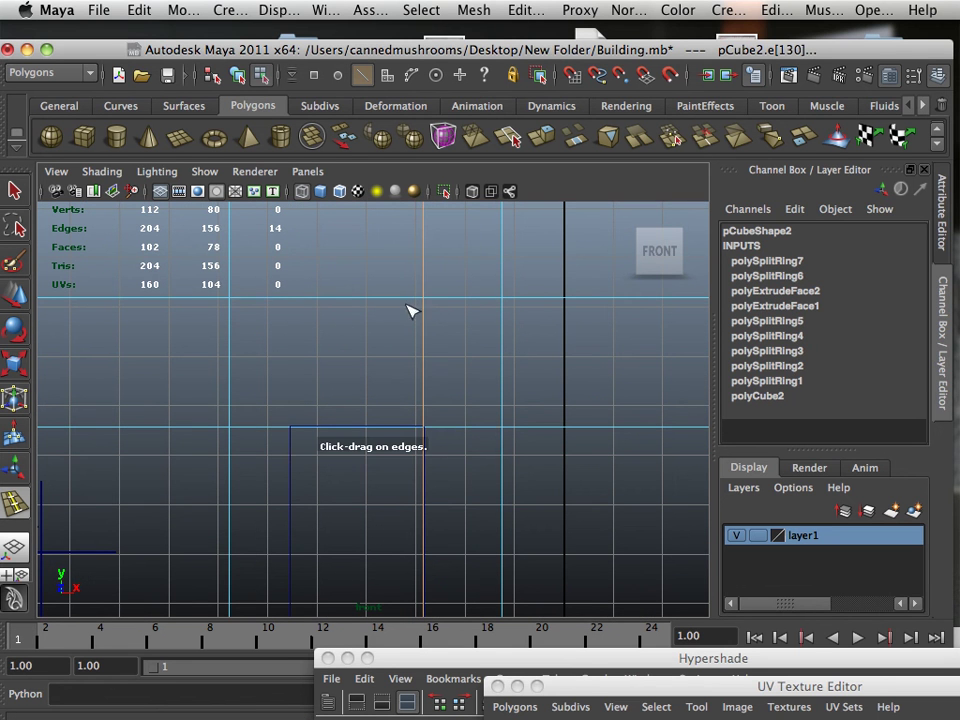
click(293, 300)
- Return to object selection in the perspective view and move the door block along X to about 2.466, beside the lower wing
key(space)
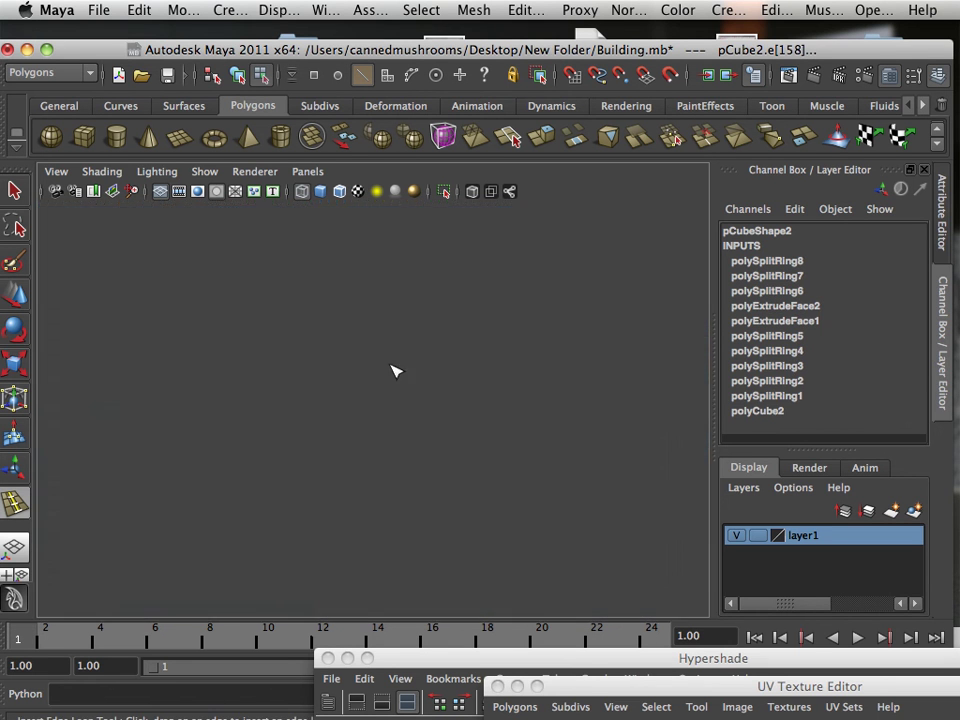
key(space)
alt+drag(489, 360, 290, 332)
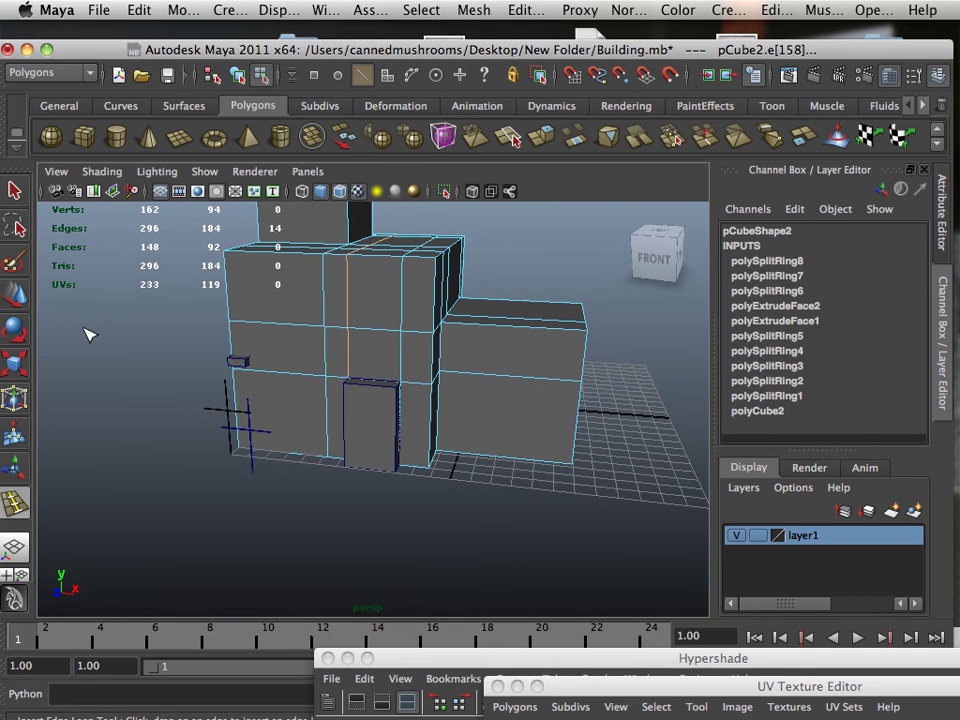
click(19, 299)
right_drag(356, 363, 396, 354)
click(399, 432)
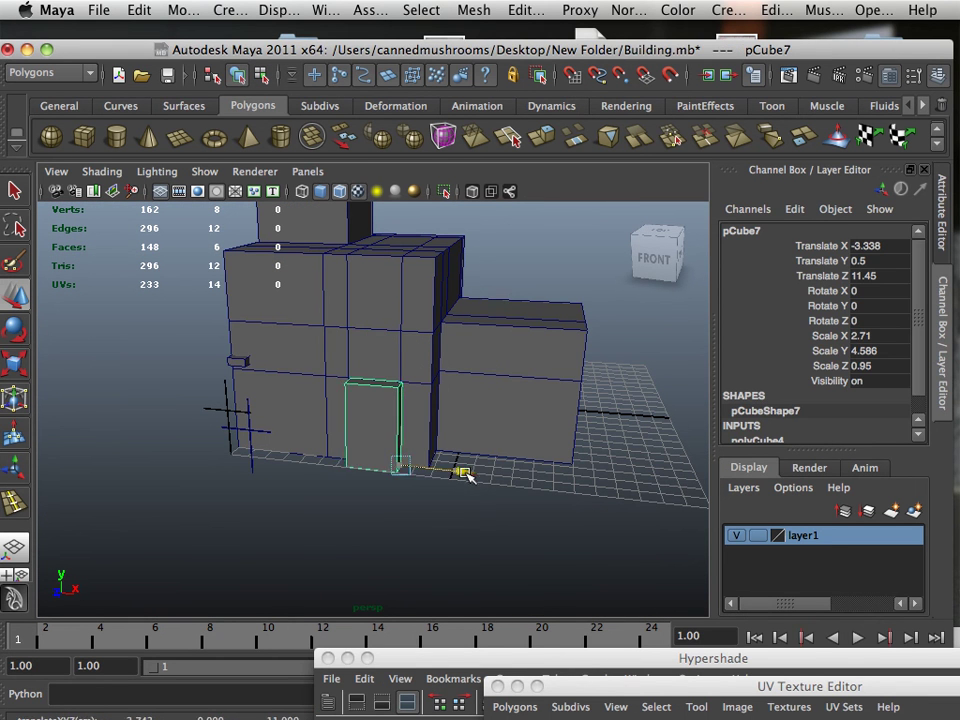
drag(462, 468, 543, 510)
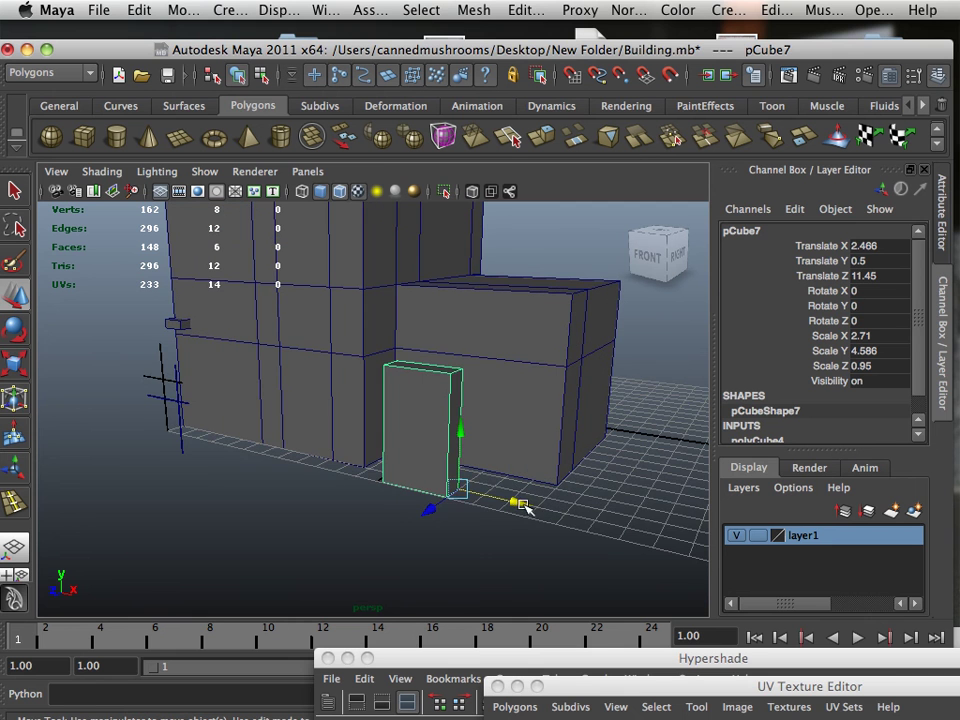
- Snap the door block to the lower wing's front bottom corner, then slide it along X to about 3.432, keeping Z at 9.061
key(v)
drag(465, 494, 540, 497)
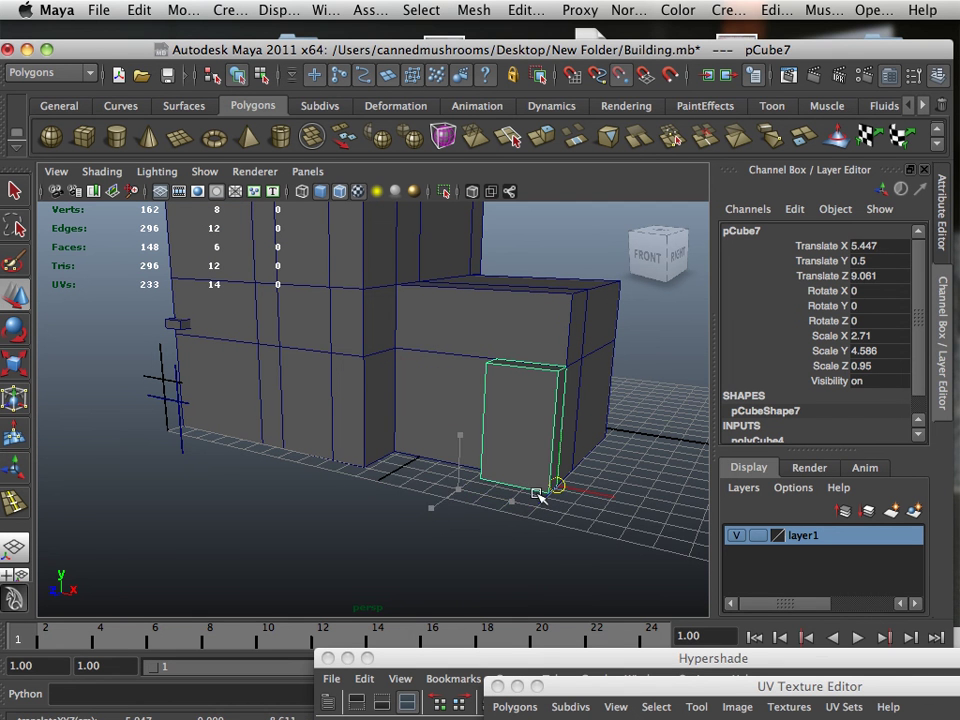
drag(604, 493, 555, 490)
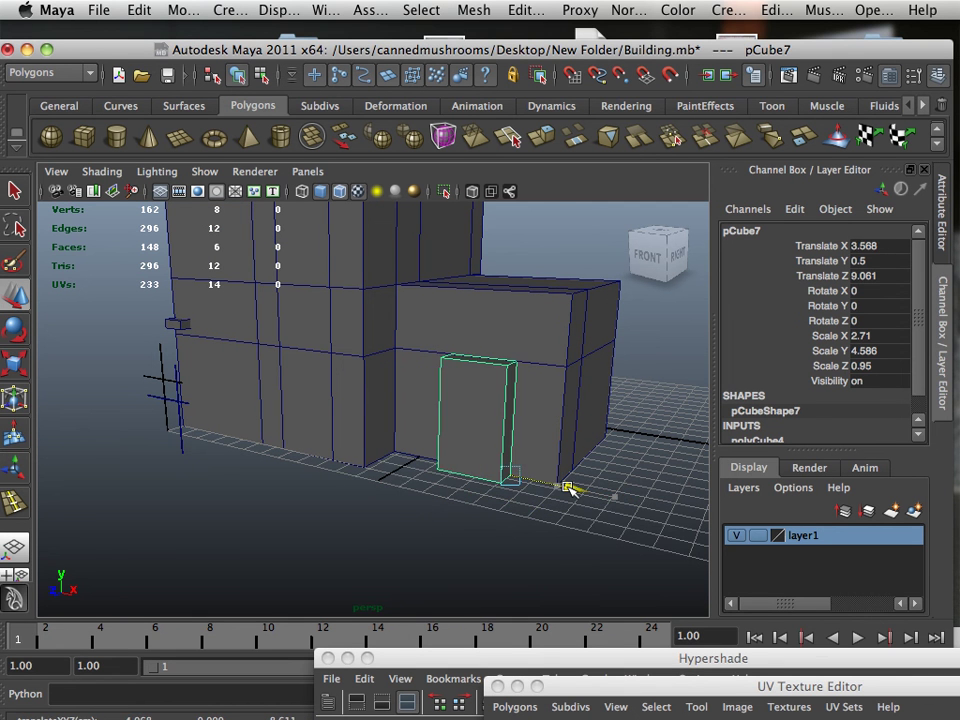
alt+middle_drag(555, 490, 412, 473)
alt+drag(412, 473, 428, 468)
alt+right_drag(428, 468, 508, 474)
alt+middle_drag(508, 474, 444, 485)
alt+drag(444, 485, 468, 490)
alt+right_drag(468, 490, 511, 504)
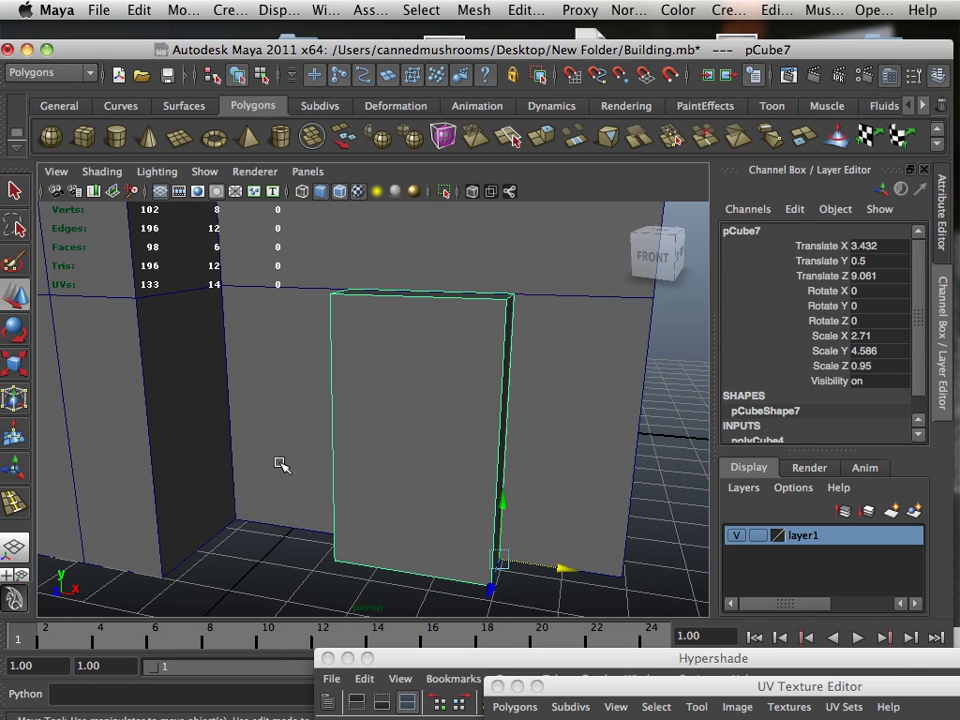
- In the front view, insert two vertical edge loops in the lower wing in line with the door block's two sides
key(space)
key(space)
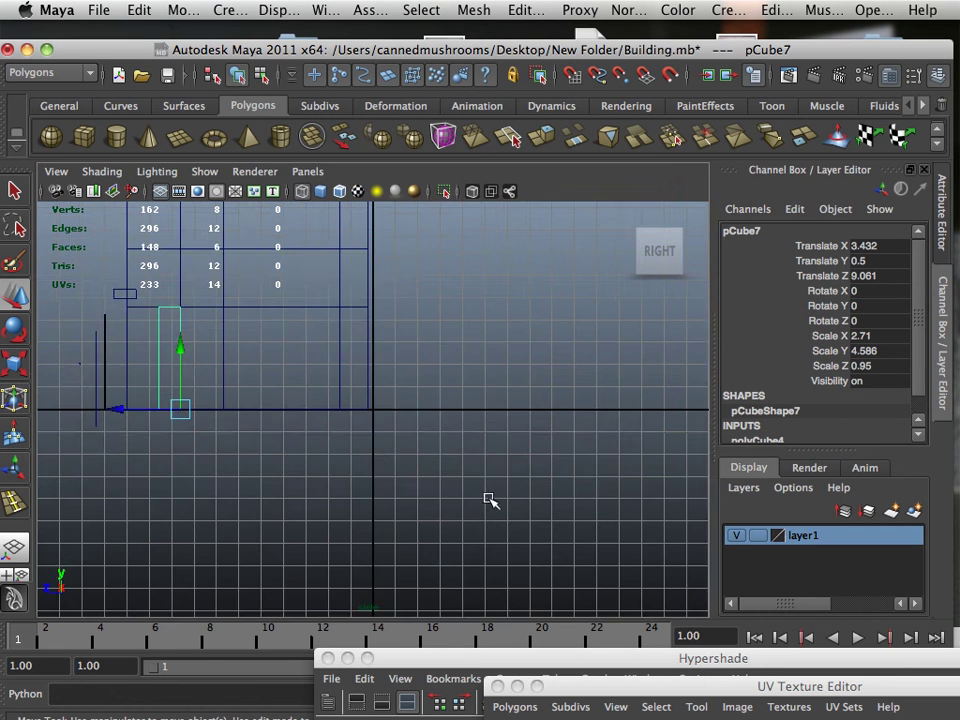
key(space)
key(space)
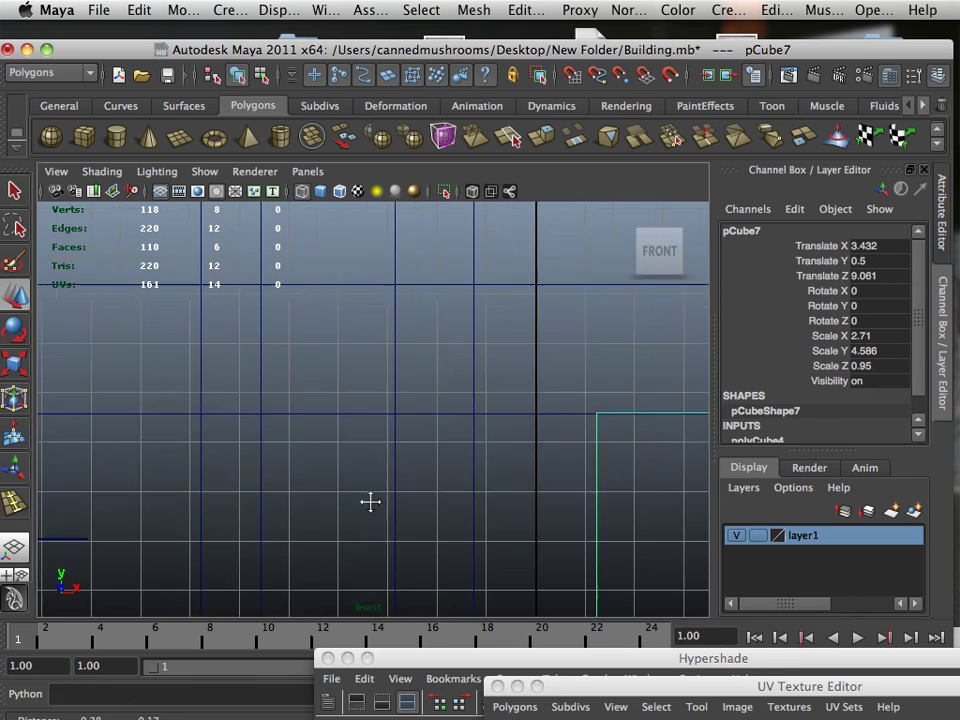
alt+middle_drag(370, 502, 191, 455)
alt+middle_drag(281, 461, 238, 495)
alt+right_drag(265, 493, 404, 499)
alt+middle_drag(404, 499, 379, 489)
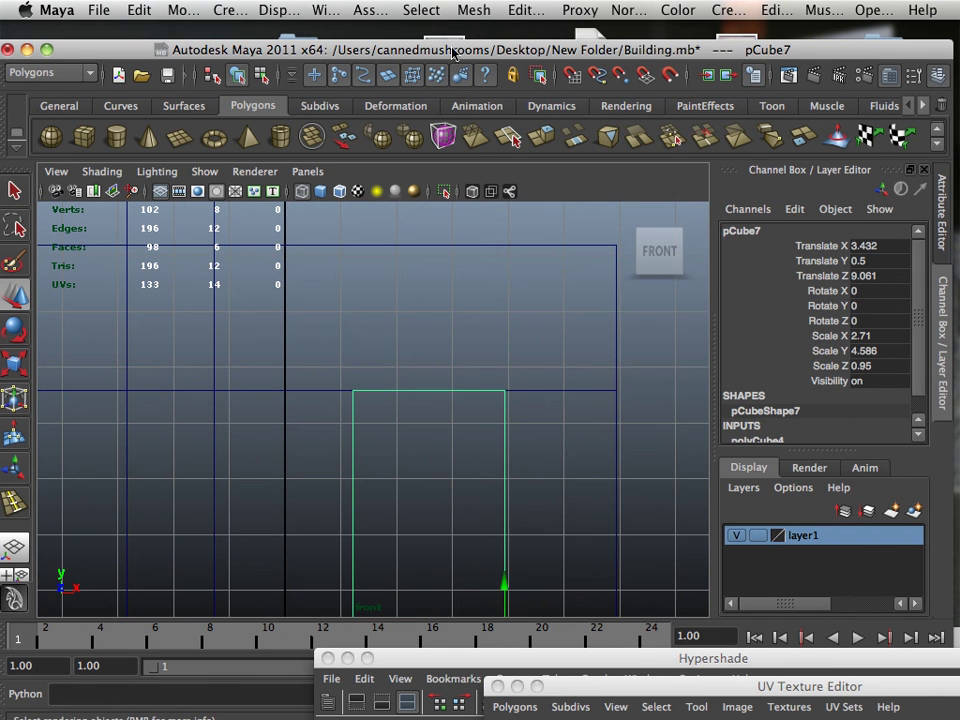
click(508, 12)
click(545, 161)
click(508, 246)
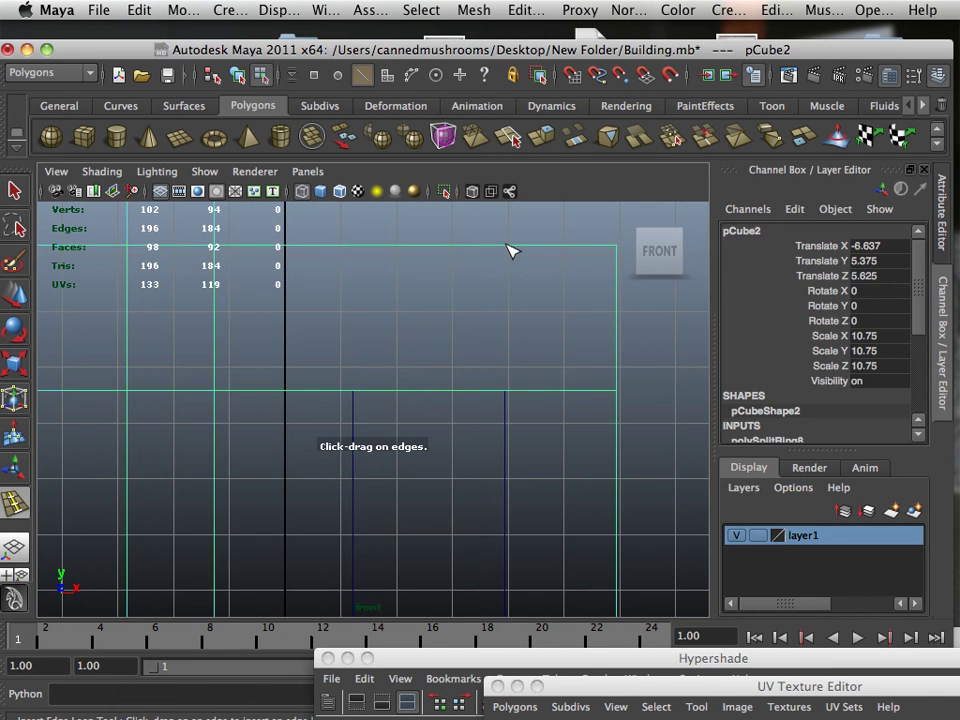
drag(510, 250, 506, 250)
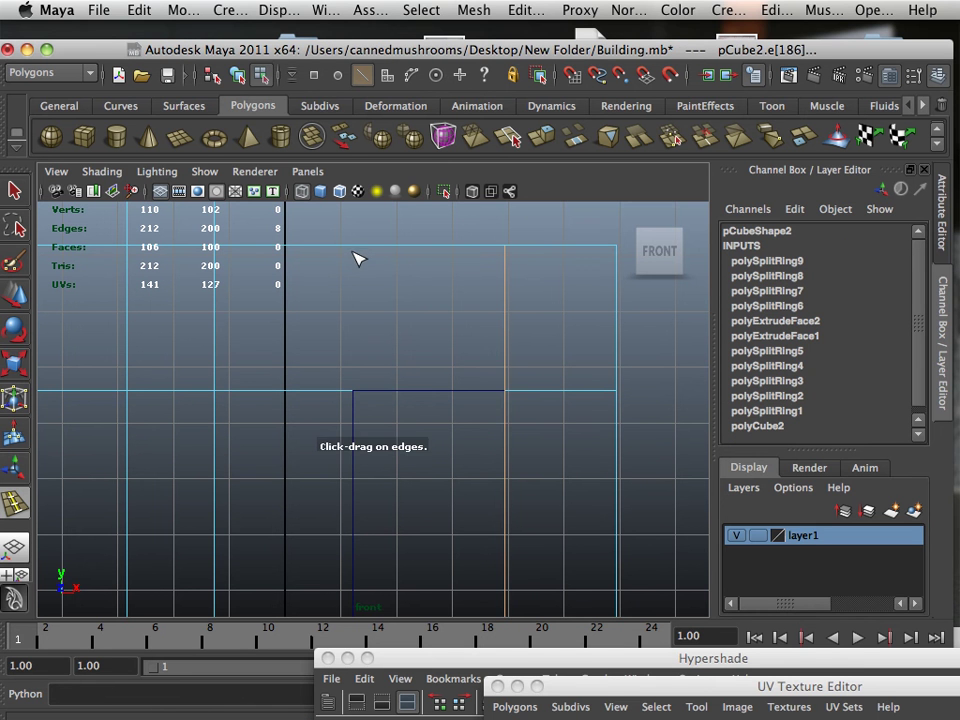
drag(357, 253, 360, 258)
key(space)
key(space)
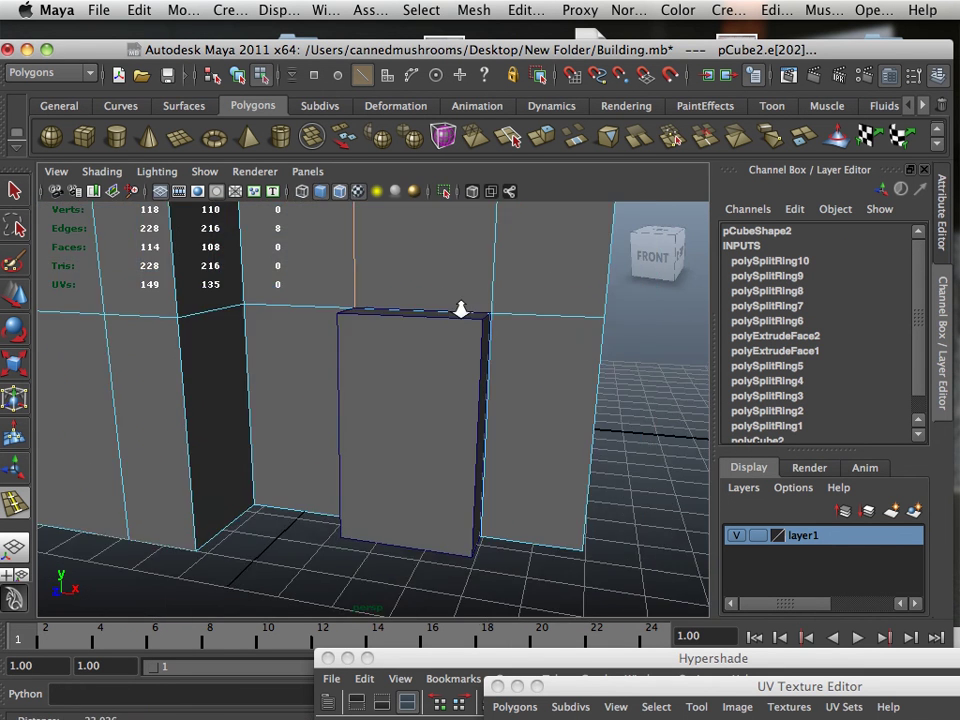
- Return to object selection, duplicate the door block and raise the copy to about Y 15.583
scroll(461, 310, down, 8)
click(16, 296)
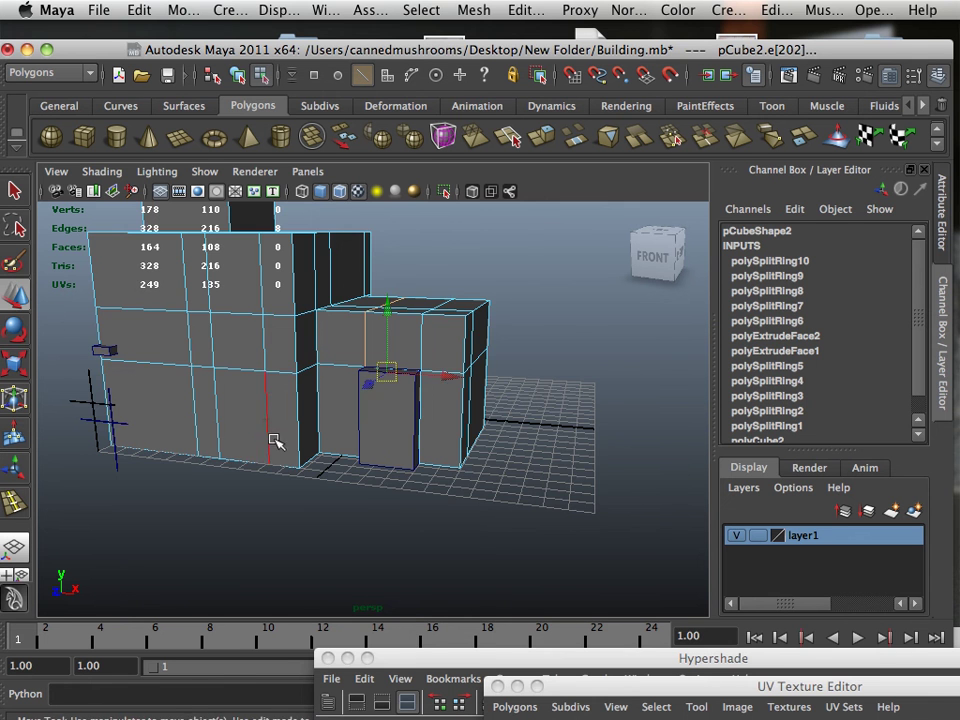
alt+drag(276, 441, 347, 519)
right_drag(347, 519, 421, 330)
click(356, 503)
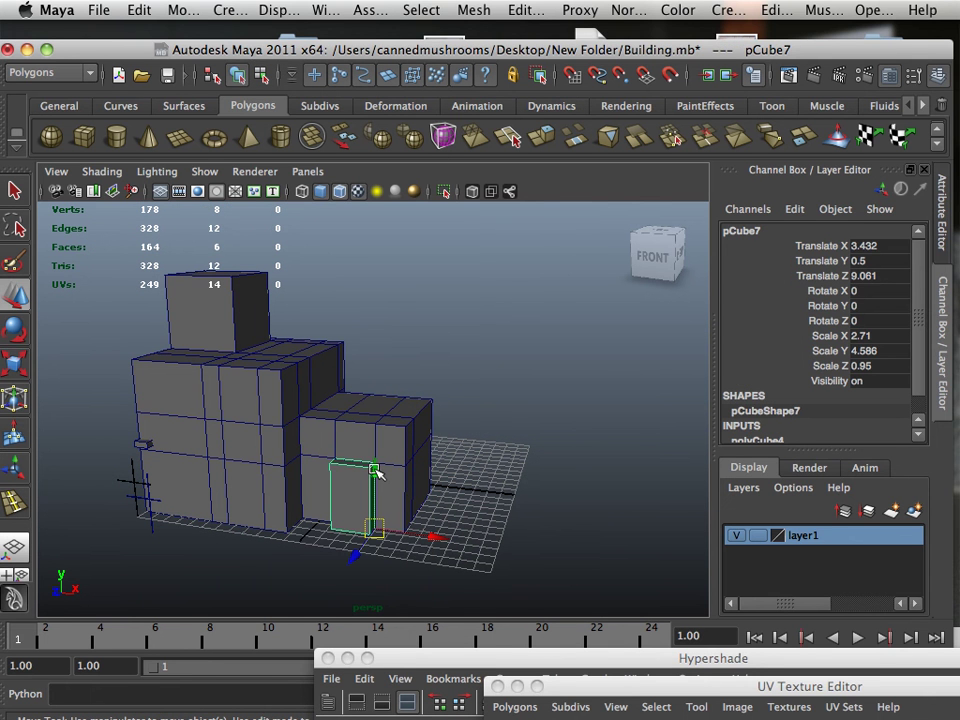
key(super+d)
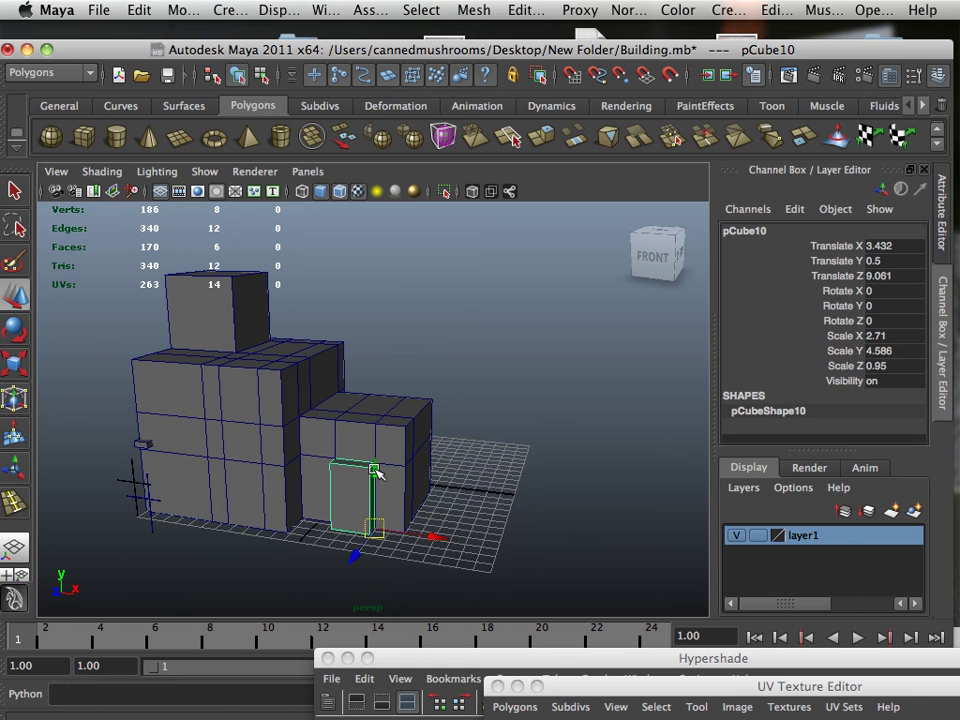
drag(375, 470, 399, 228)
alt+middle_drag(402, 234, 384, 336)
alt+drag(384, 336, 281, 355)
scroll(110, 347, up, 3)
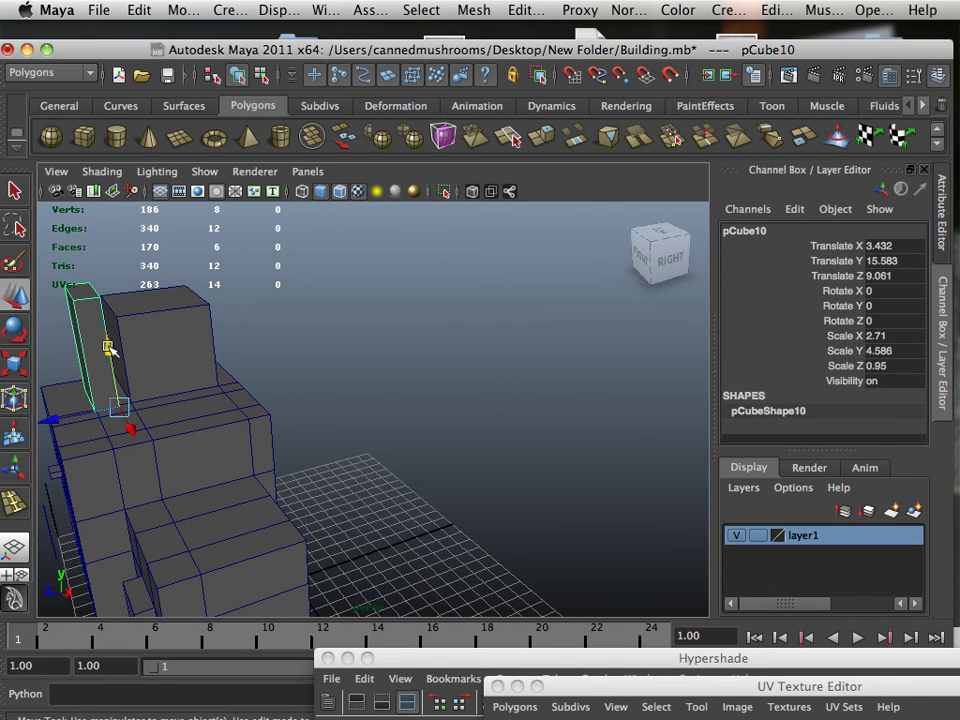
- Rotate the duplicated door block to 90 degrees about the Y axis
click(28, 336)
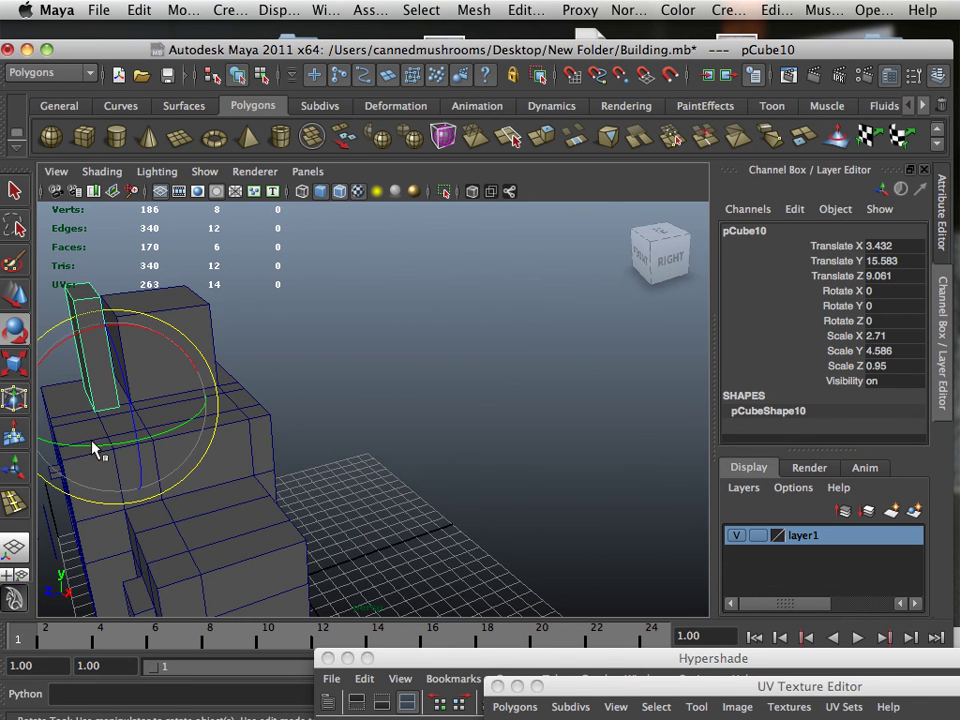
drag(95, 450, 137, 444)
double_click(901, 306)
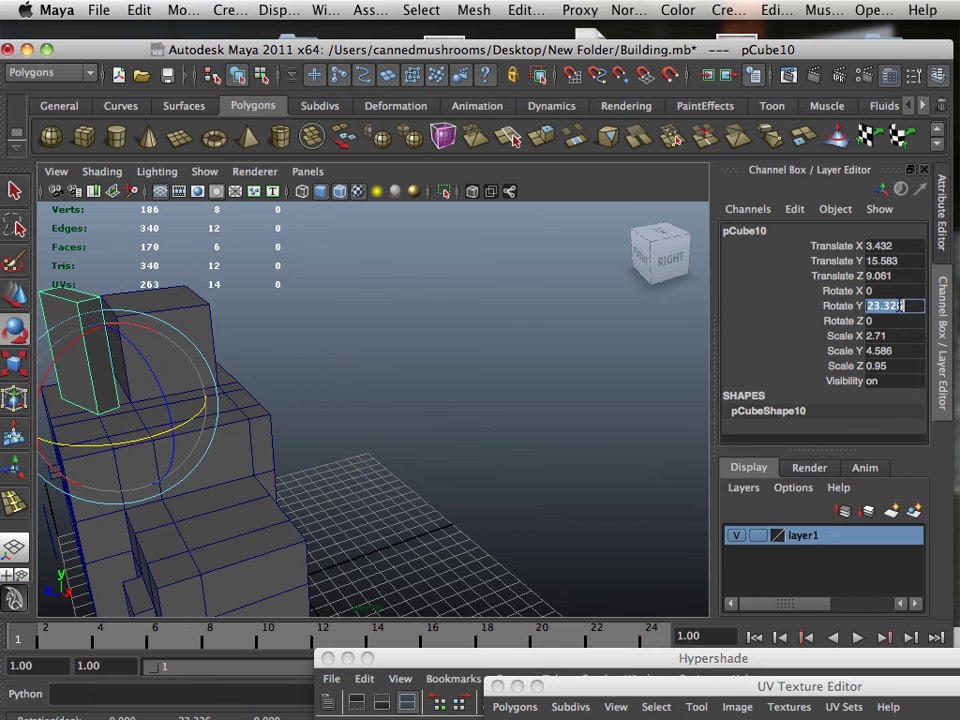
text(90)
key(Return)
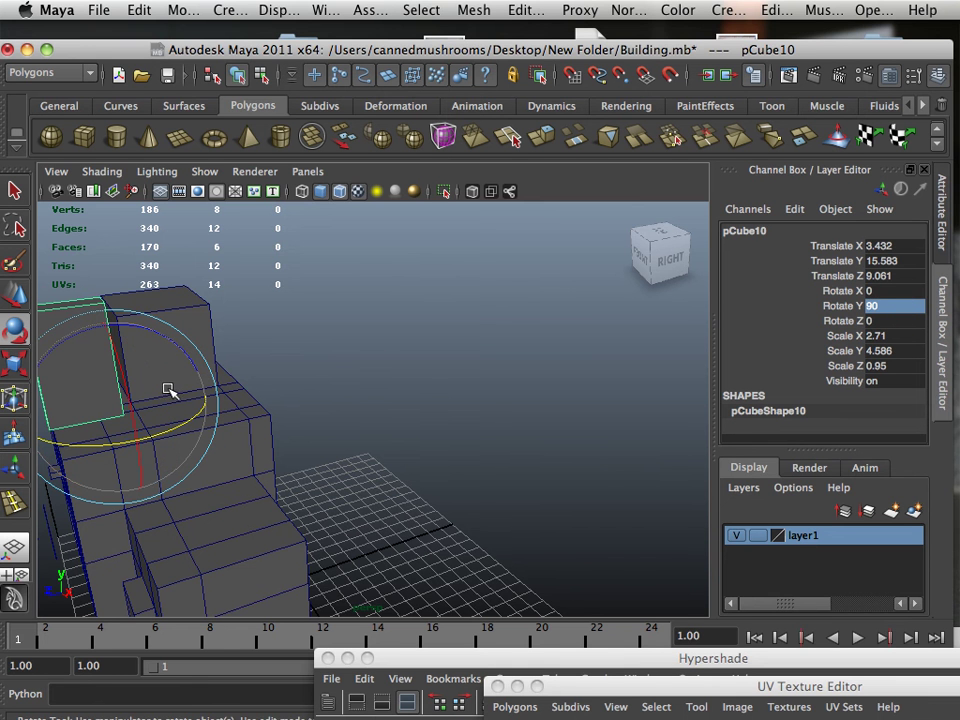
- Snap the door copy to the bottom corner of the upper tower at about X -7.279, Y 11.25, Z 1.952
key(f)
alt+middle_drag(215, 371, 310, 372)
alt+drag(310, 372, 230, 384)
alt+right_drag(230, 384, 334, 407)
alt+middle_drag(334, 407, 375, 441)
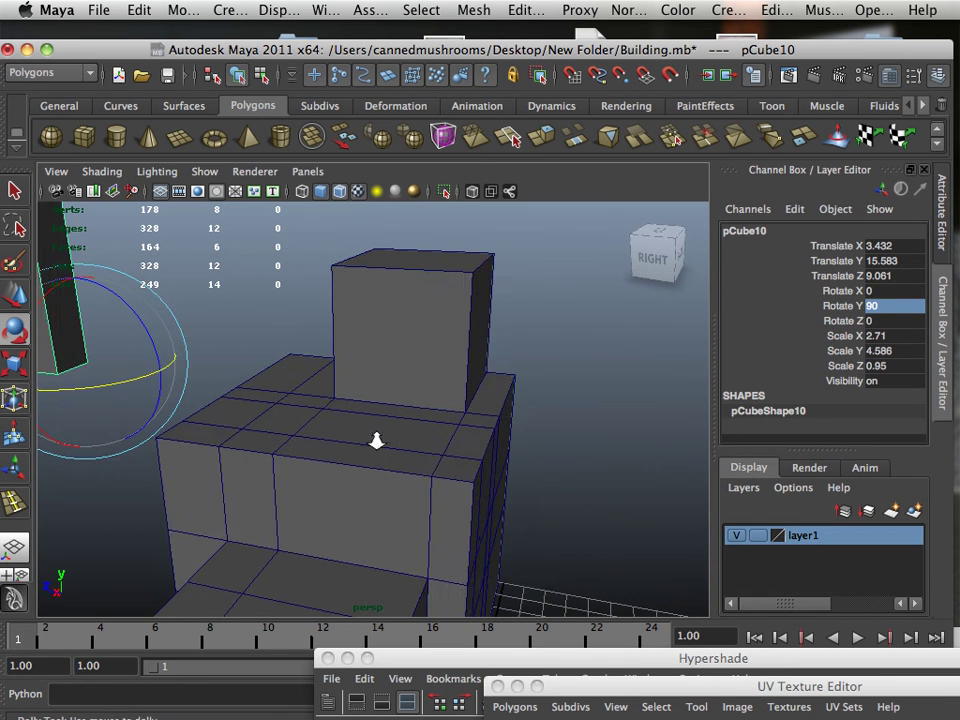
alt+drag(375, 441, 308, 423)
key(w)
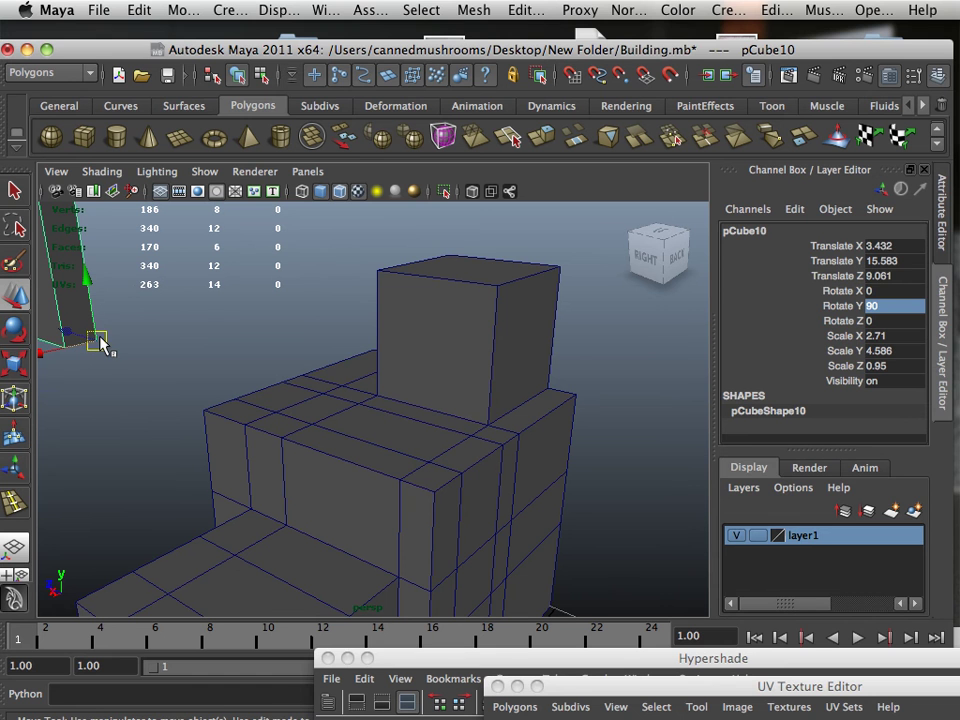
drag(100, 338, 484, 421)
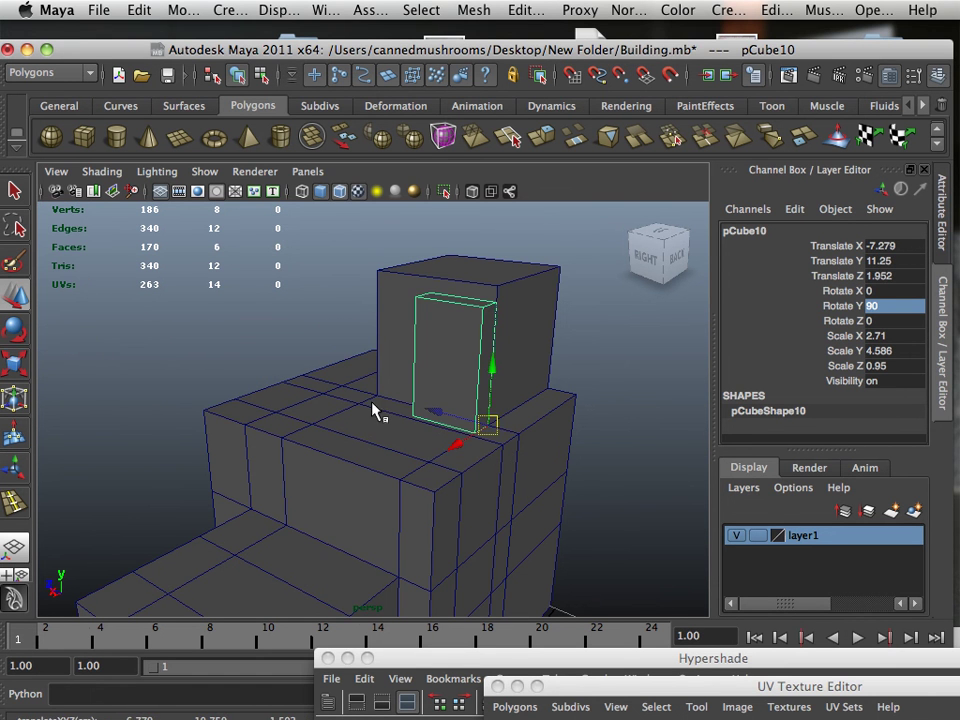
- Slide the door copy along the tower's right-facing wall to about Z 3.226
alt+right_drag(377, 411, 468, 430)
drag(481, 421, 447, 411)
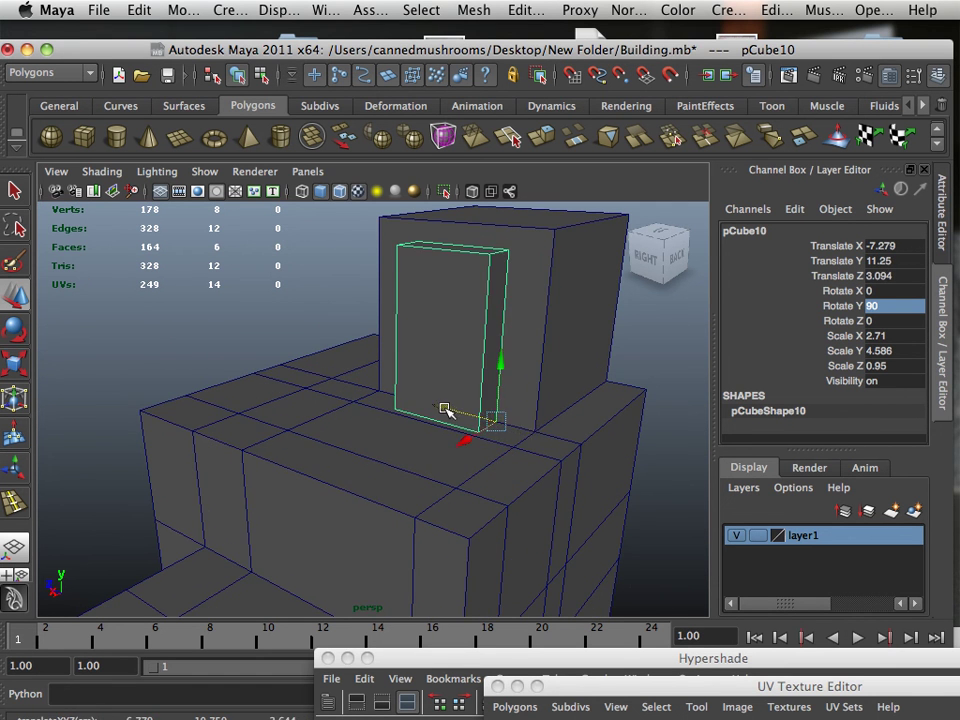
alt+drag(272, 431, 380, 431)
alt+right_drag(380, 431, 491, 460)
alt+middle_drag(348, 407, 413, 471)
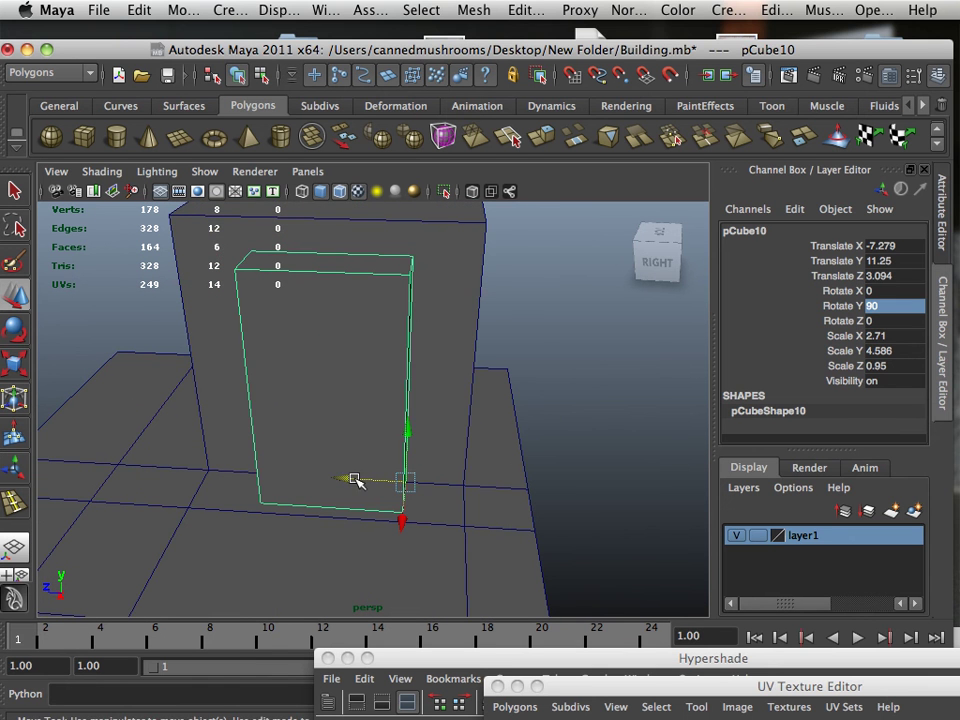
drag(356, 480, 345, 480)
alt+middle_drag(357, 477, 368, 538)
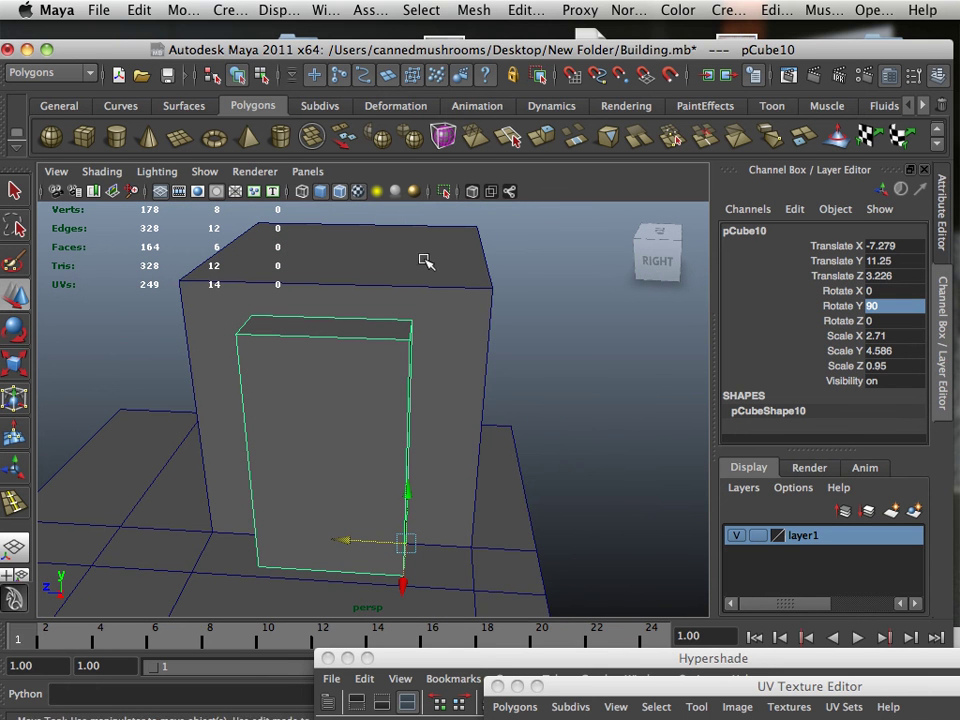
- Insert two vertical edge loops in the upper tower in line with the door copy's two sides
click(525, 10)
click(527, 167)
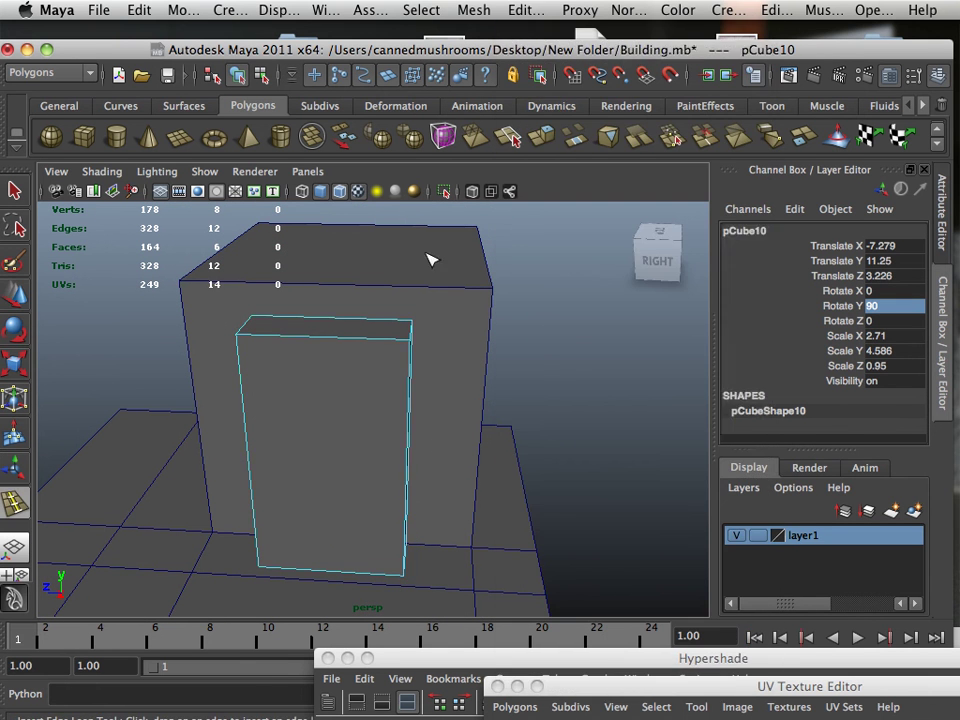
click(418, 291)
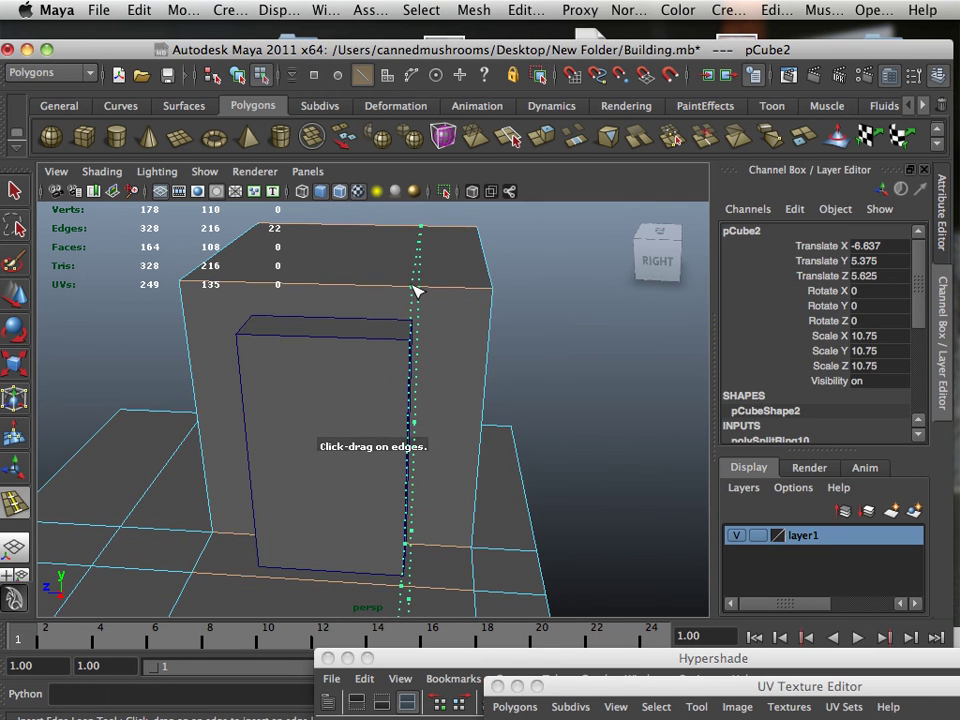
click(418, 291)
alt+drag(208, 302, 240, 293)
alt+drag(193, 369, 250, 380)
- In the side view, insert a horizontal edge loop around the upper tower, level with the top of the door copy
click(526, 10)
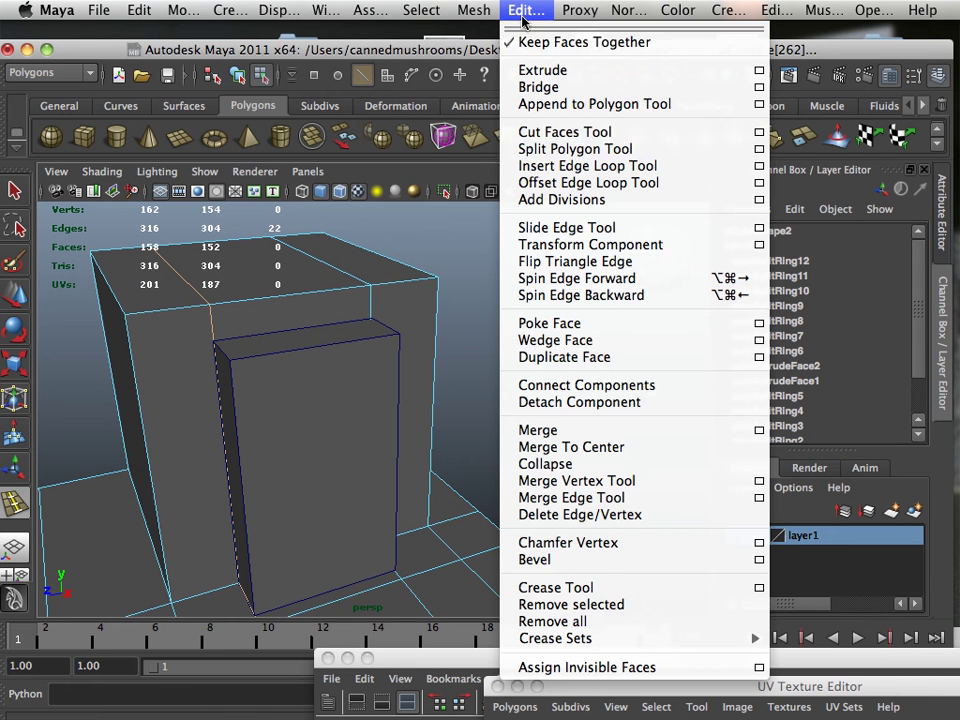
click(536, 165)
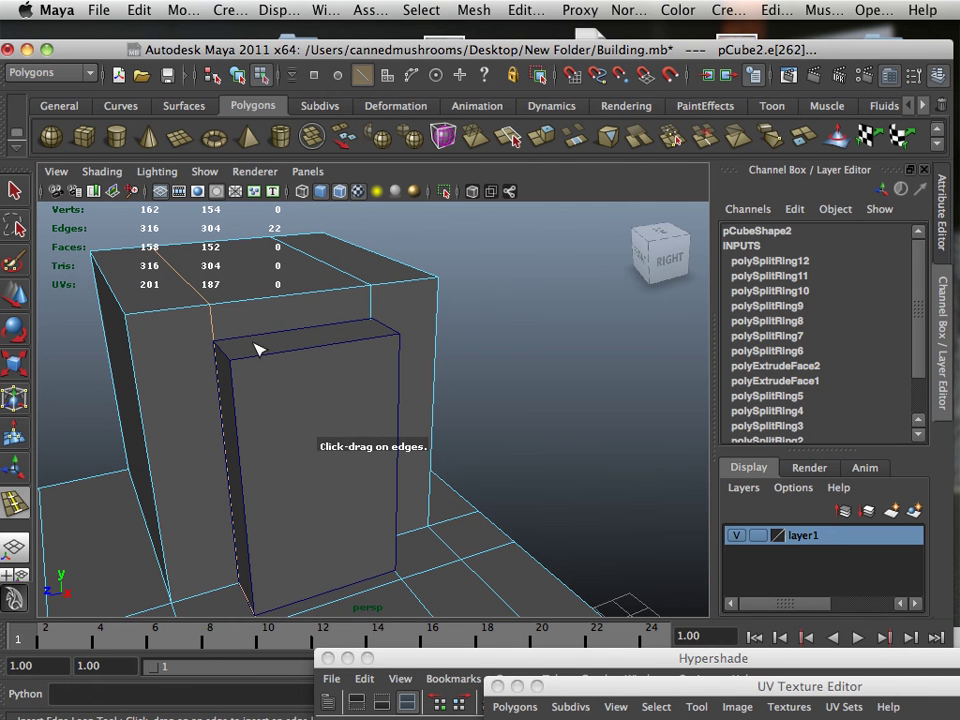
key(space)
key(space)
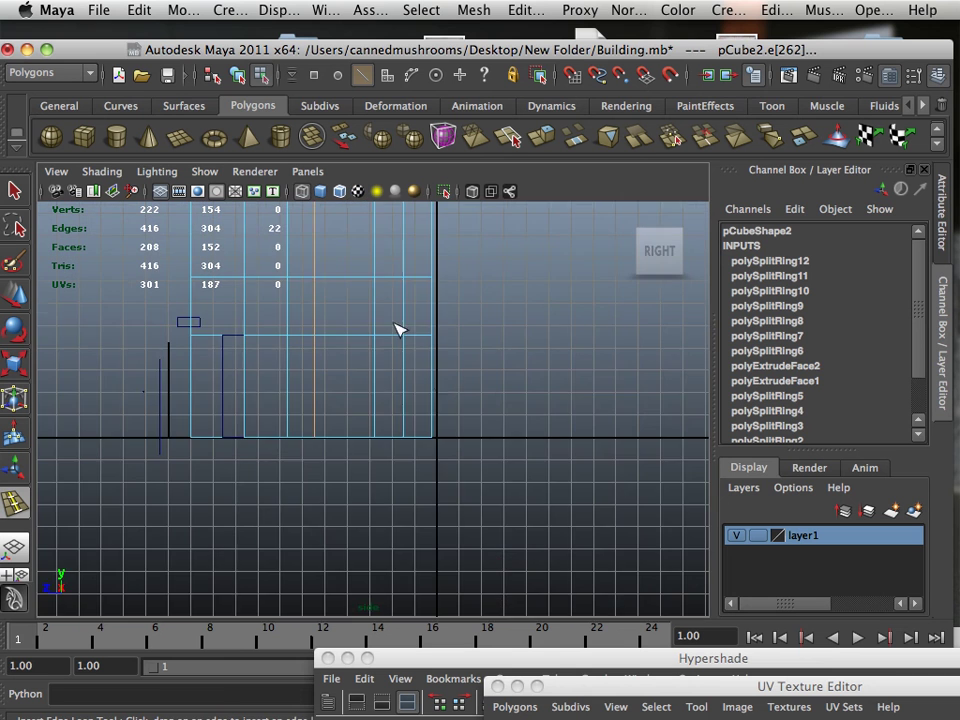
alt+right_drag(313, 313, 456, 385)
alt+middle_drag(345, 297, 346, 592)
alt+right_drag(350, 403, 432, 323)
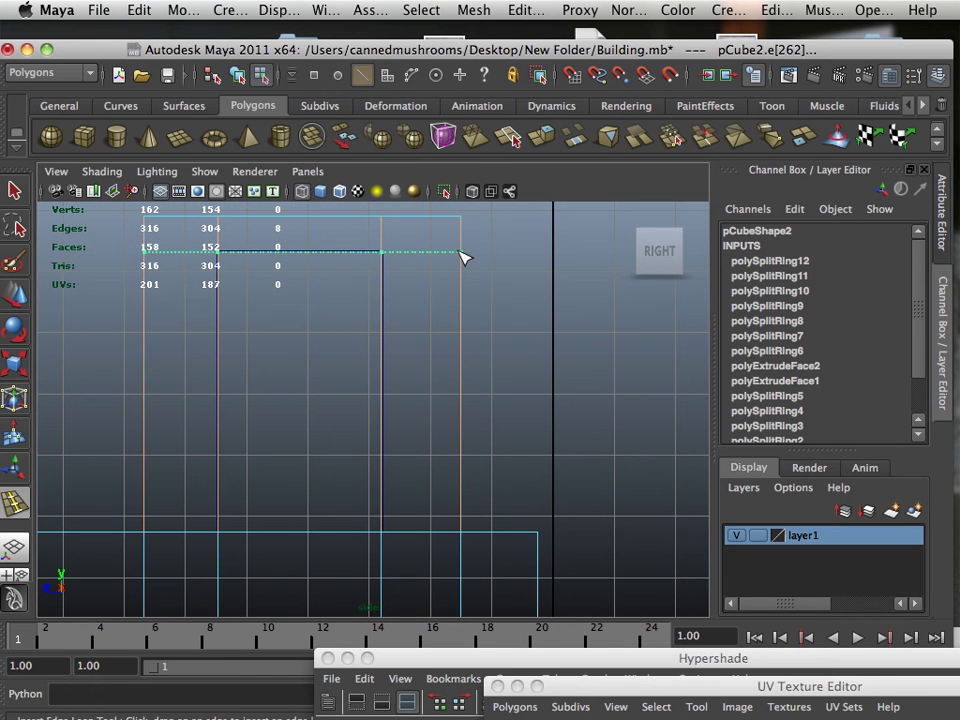
drag(460, 257, 460, 255)
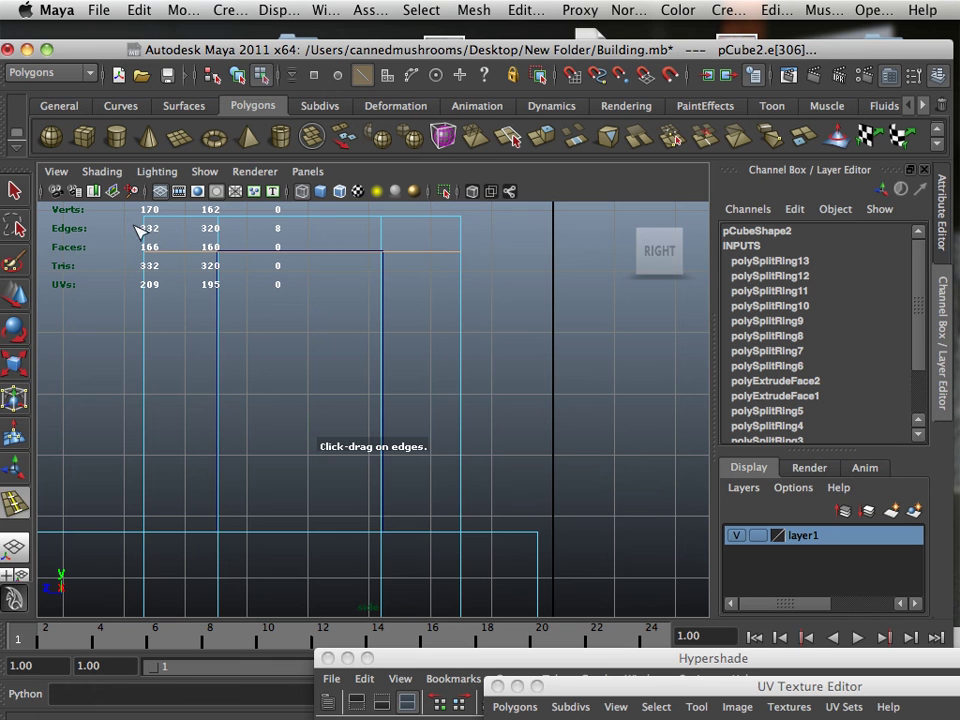
- Return to object selection in the perspective view and move the door copy along Z to about -4.487, clear of the tower
key(w)
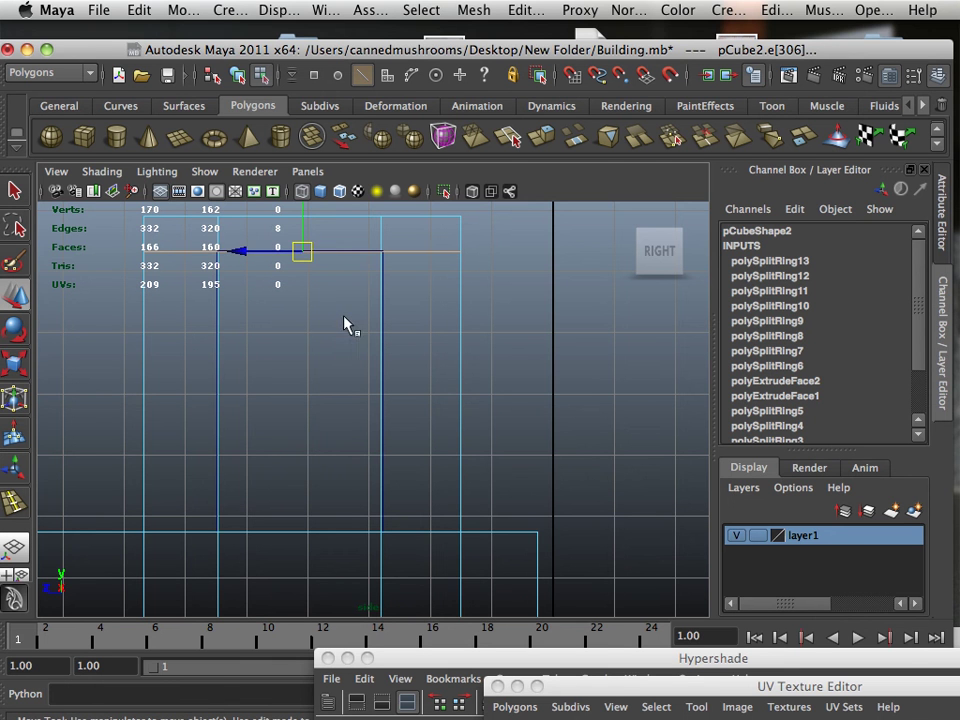
key(space)
alt+right_drag(300, 330, 332, 461)
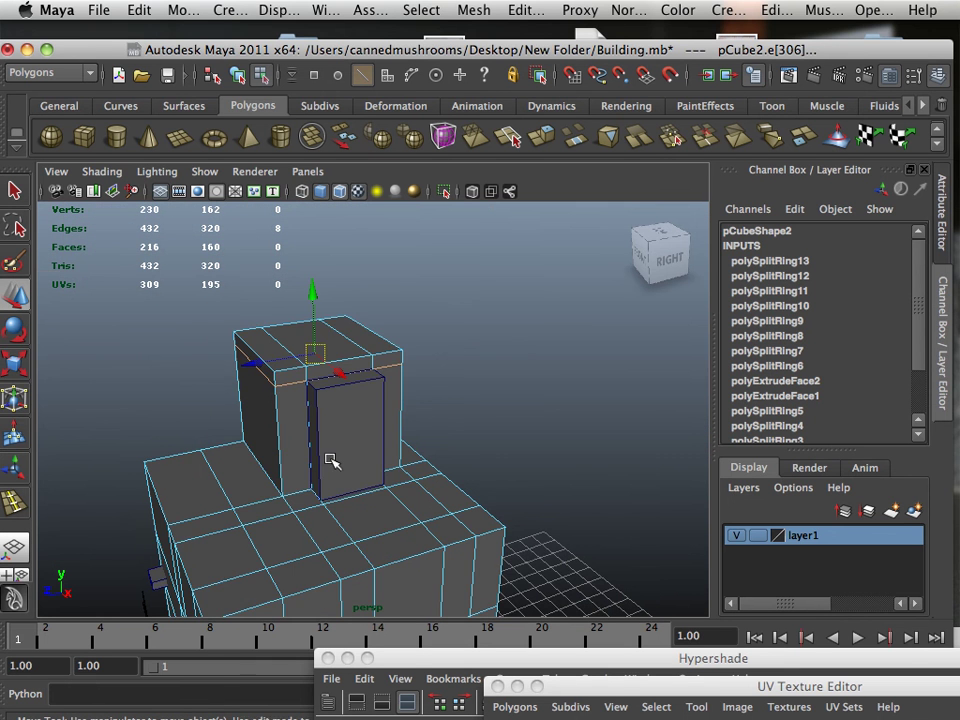
right_drag(331, 362, 398, 342)
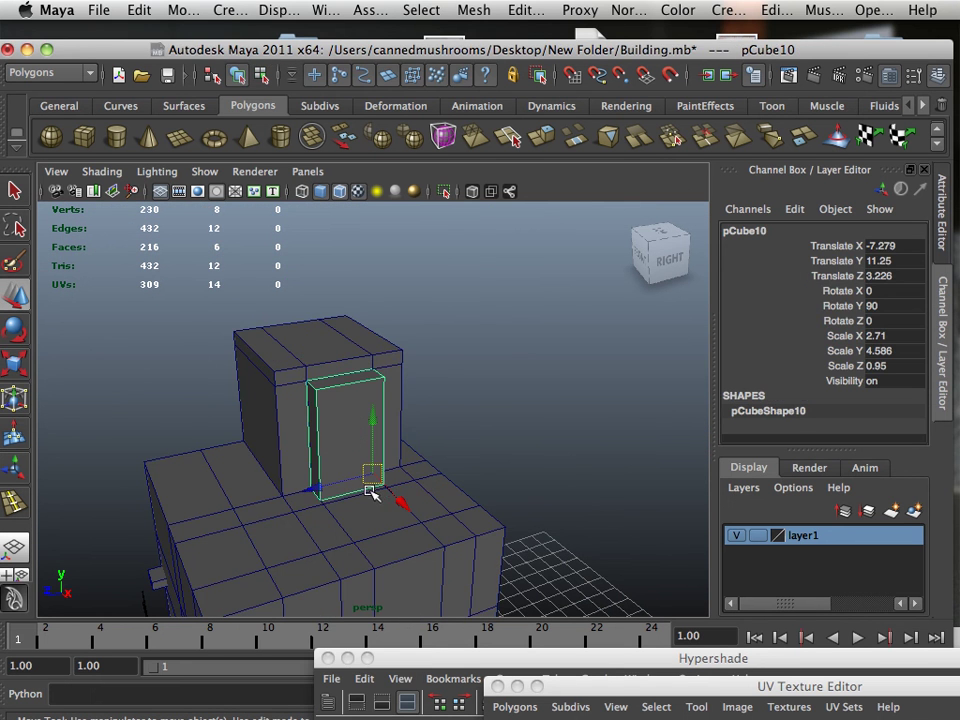
middle_drag(311, 487, 495, 465)
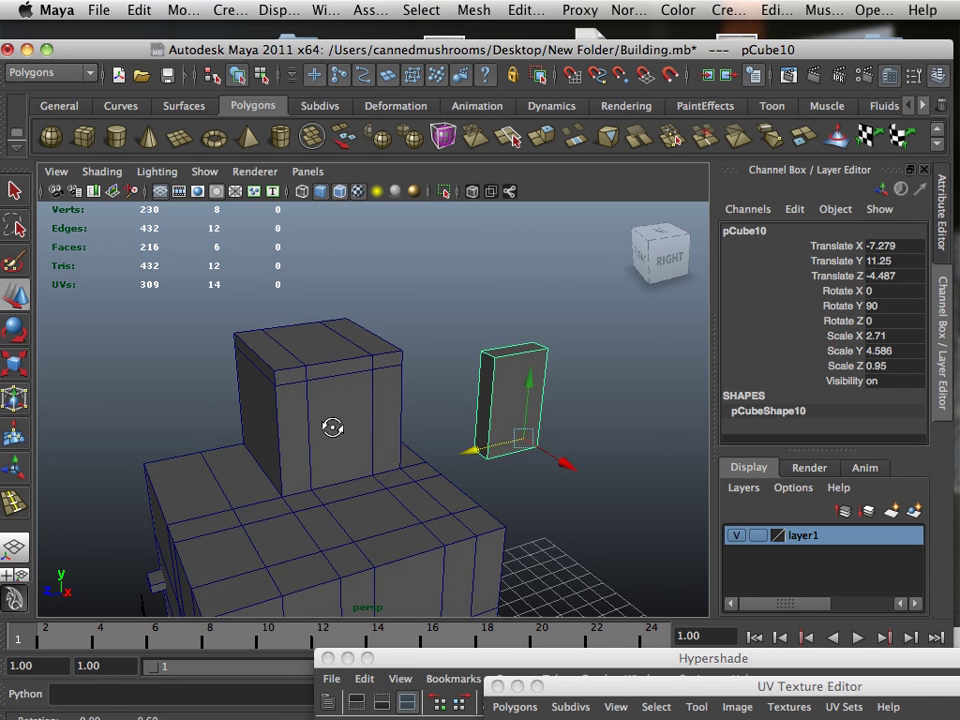
- Examine the new doorway edges on the upper tower and the door block against the lower wing's front wall
alt+drag(332, 424, 416, 461)
alt+middle_drag(416, 461, 299, 333)
alt+drag(299, 333, 372, 358)
alt+right_drag(372, 358, 302, 336)
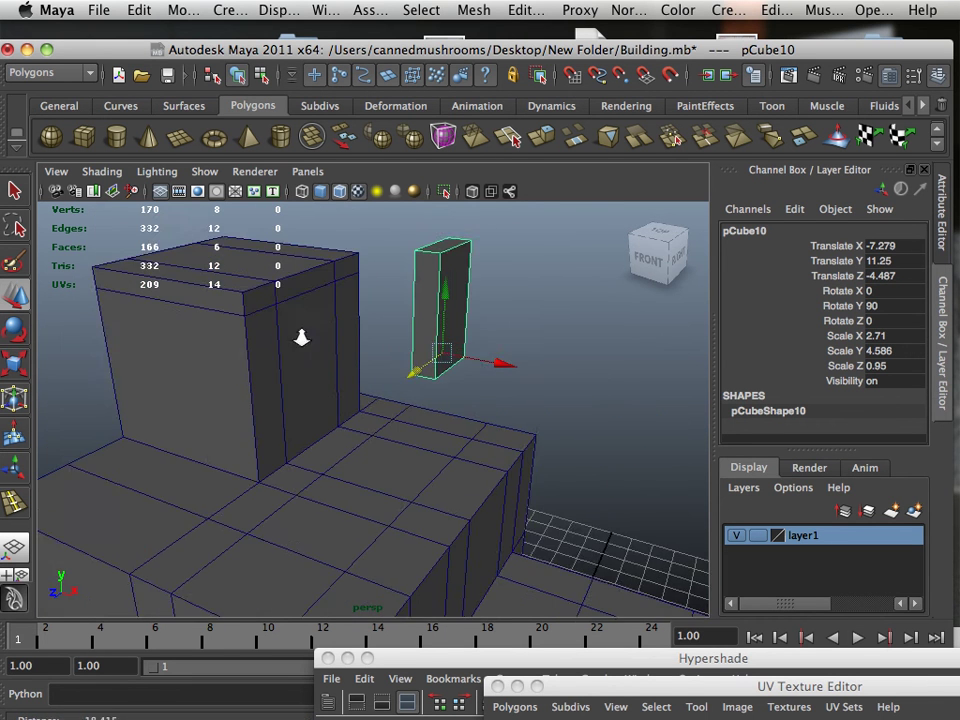
alt+middle_drag(321, 354, 390, 349)
alt+right_drag(390, 349, 220, 326)
alt+drag(220, 326, 243, 322)
alt+right_drag(243, 322, 376, 470)
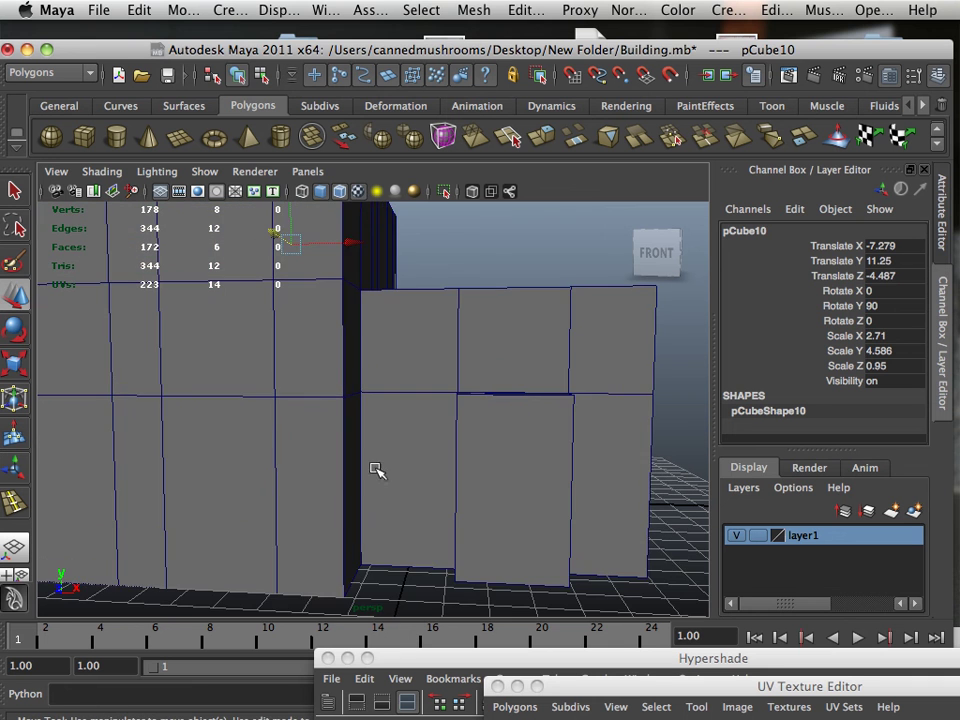
- Select the building mesh and examine the edge loops across the main body's front wall and beside the door block
click(245, 455)
alt+right_drag(210, 418, 259, 459)
alt+drag(259, 459, 285, 372)
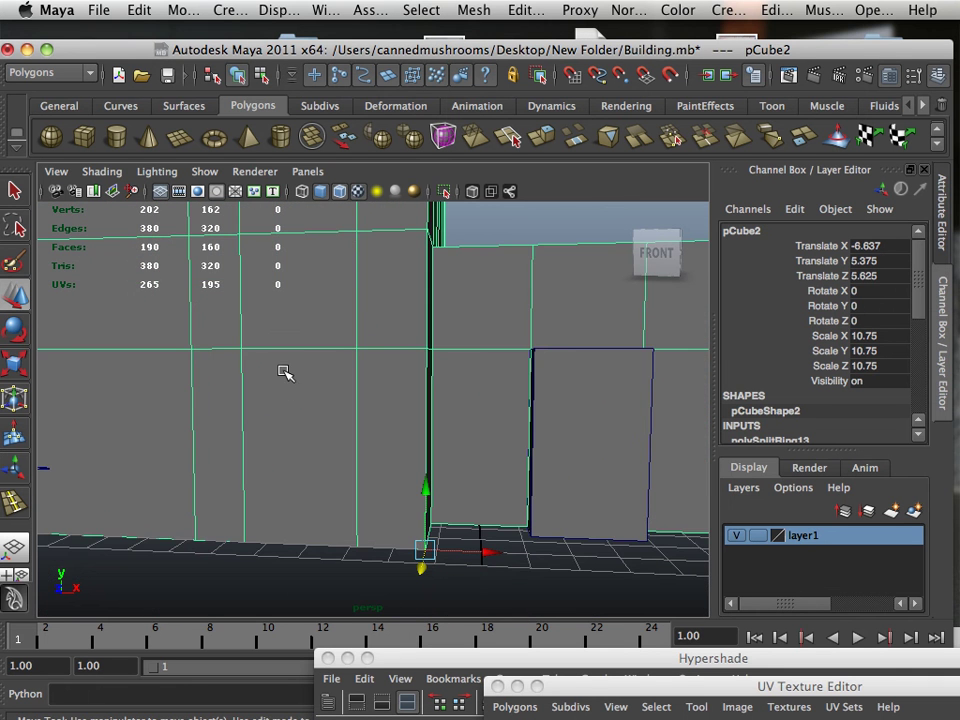
alt+right_drag(284, 372, 332, 465)
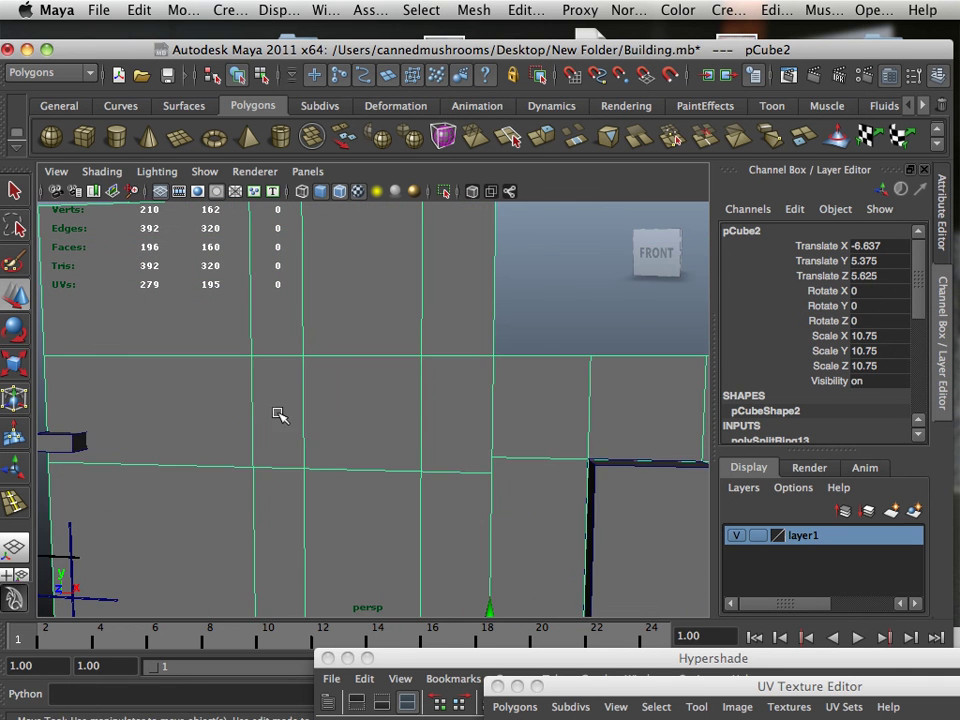
alt+middle_drag(279, 414, 339, 342)
alt+drag(201, 336, 172, 347)
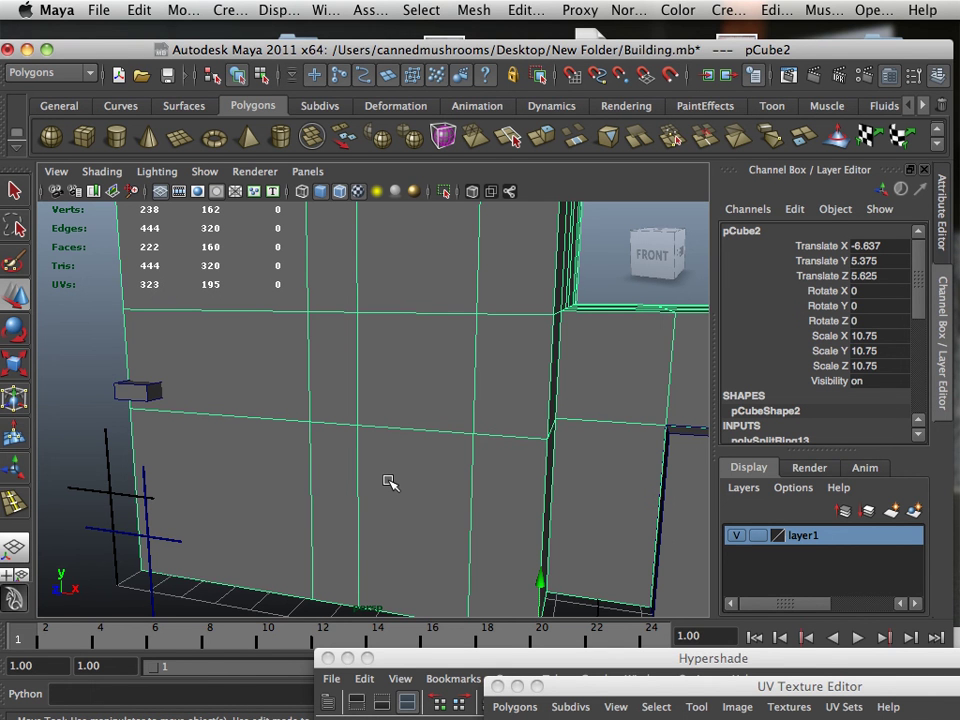
scroll(388, 479, down, 5)
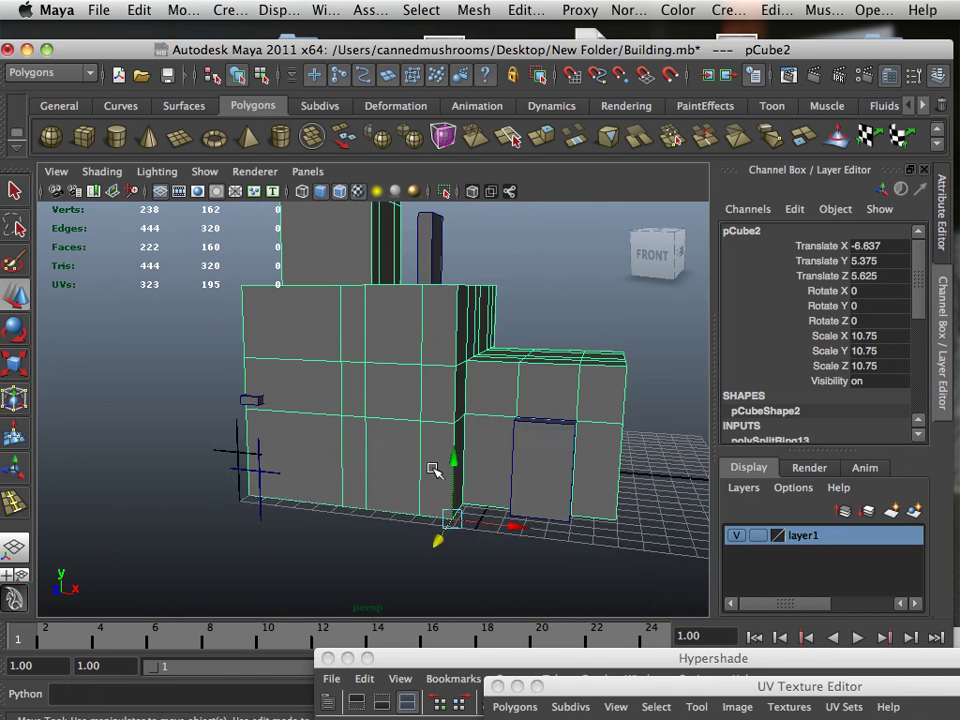
alt+drag(521, 493, 482, 493)
alt+right_drag(482, 493, 560, 517)
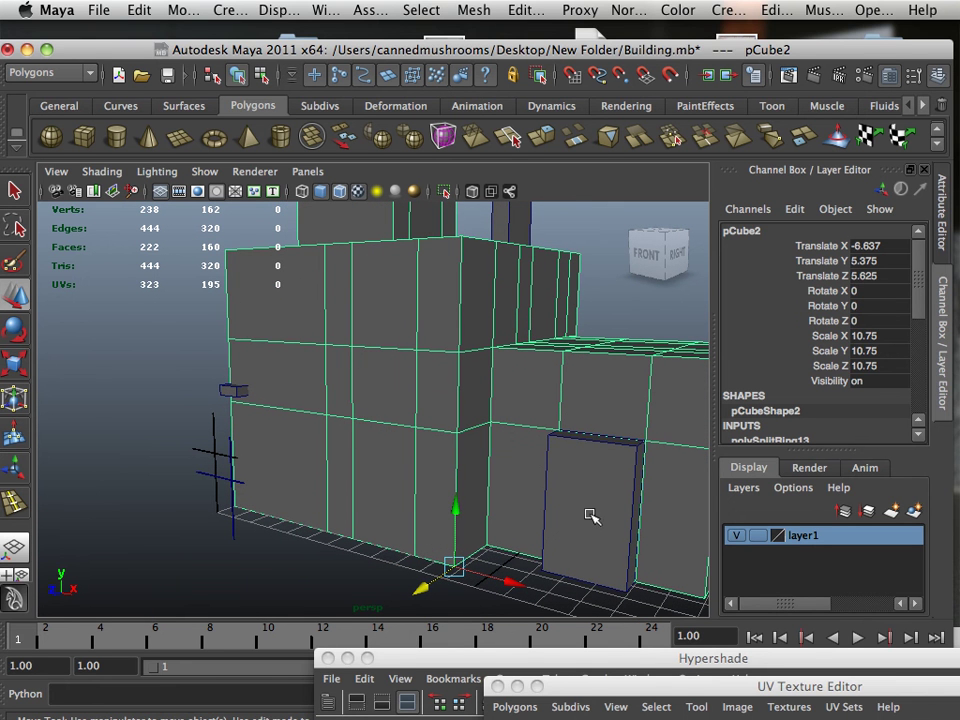
- Move the door block along Z to about 16.957, clear of the lower wing's front wall
alt+drag(591, 515, 376, 483)
click(378, 484)
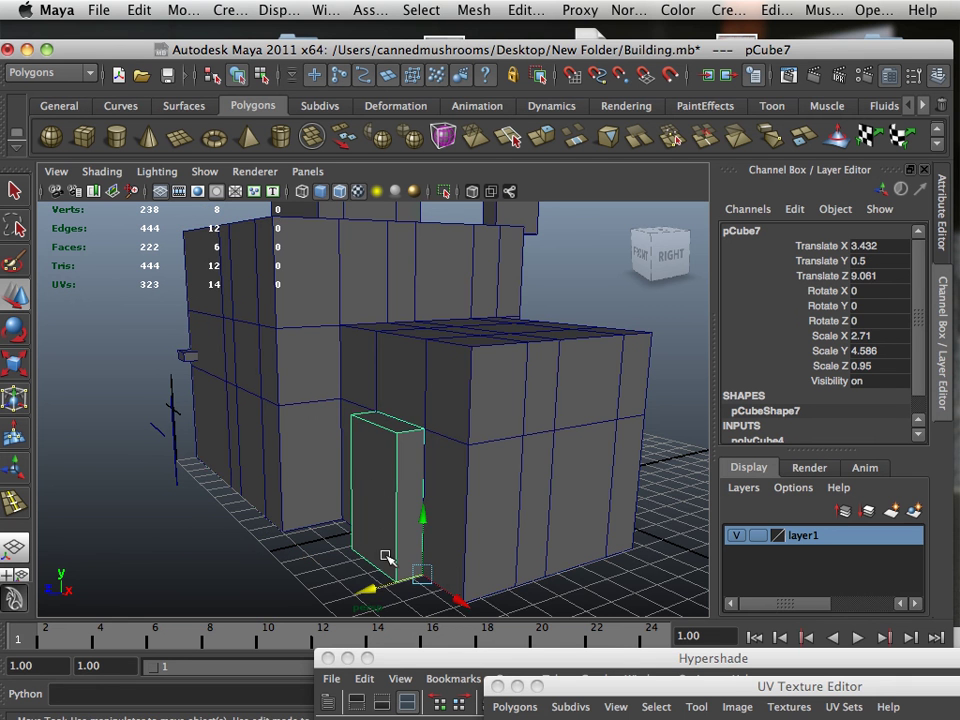
drag(378, 593, 335, 475)
- Examine the doorway edge loops on the main body and lower wing from the front and the front-side corner
scroll(327, 486, up, 2)
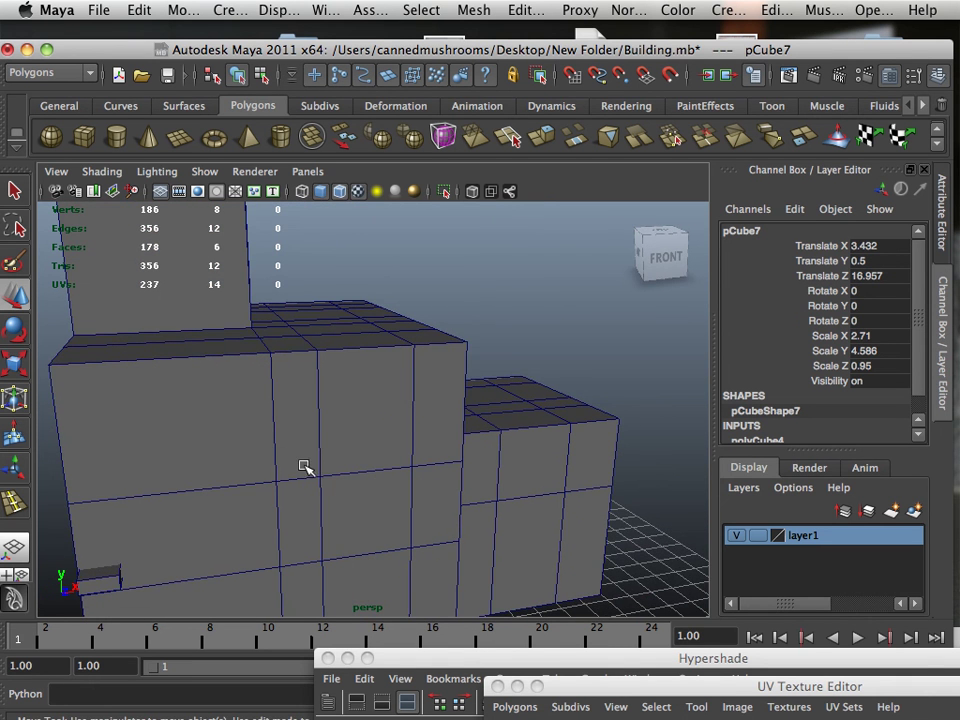
alt+middle_drag(305, 467, 347, 497)
alt+right_drag(347, 497, 320, 458)
alt+drag(320, 458, 202, 437)
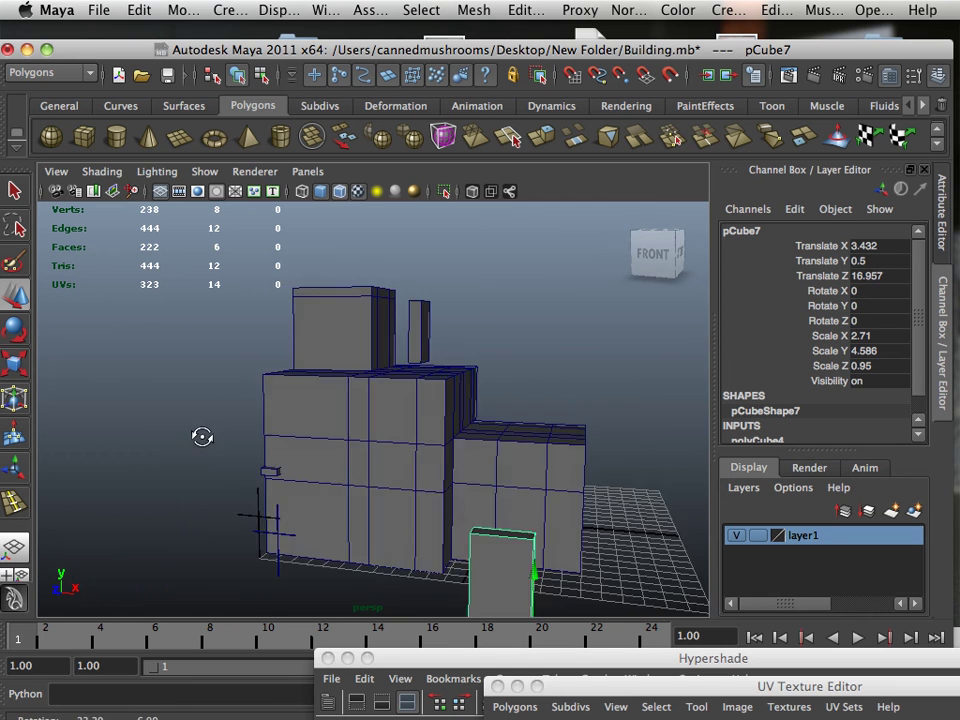
alt+right_drag(202, 437, 405, 521)
alt+middle_drag(405, 521, 452, 441)
alt+right_drag(452, 441, 336, 448)
alt+drag(336, 448, 305, 464)
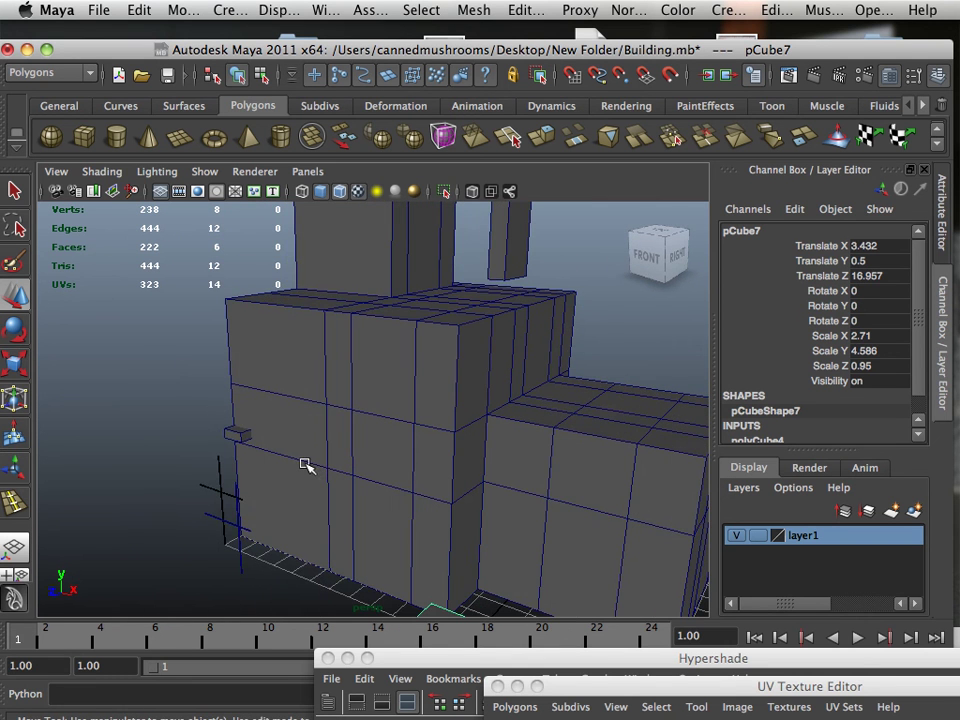